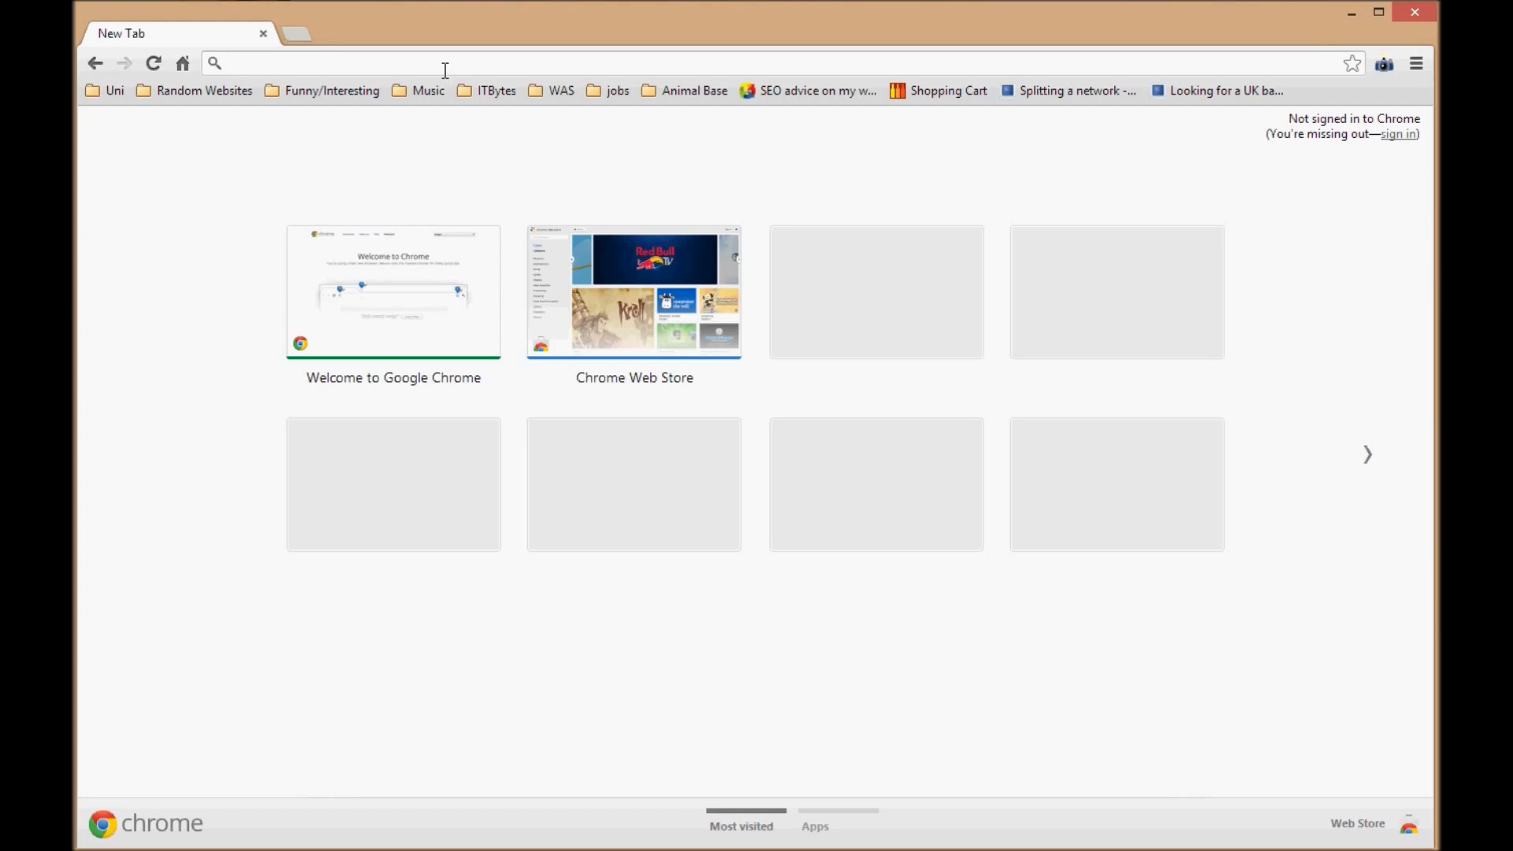
type("htt")
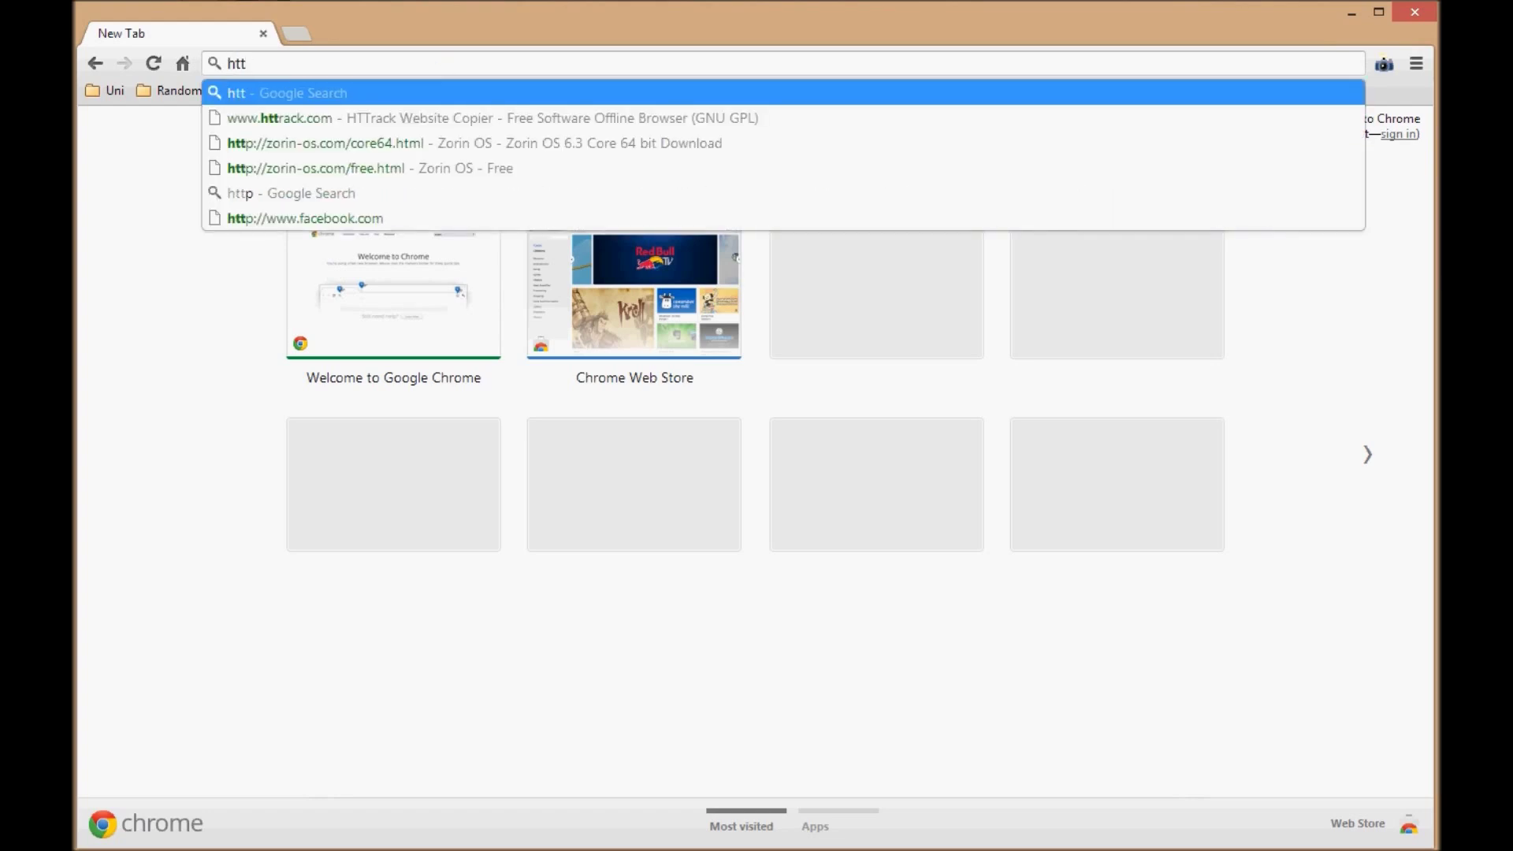
key("Down")
key("Return")
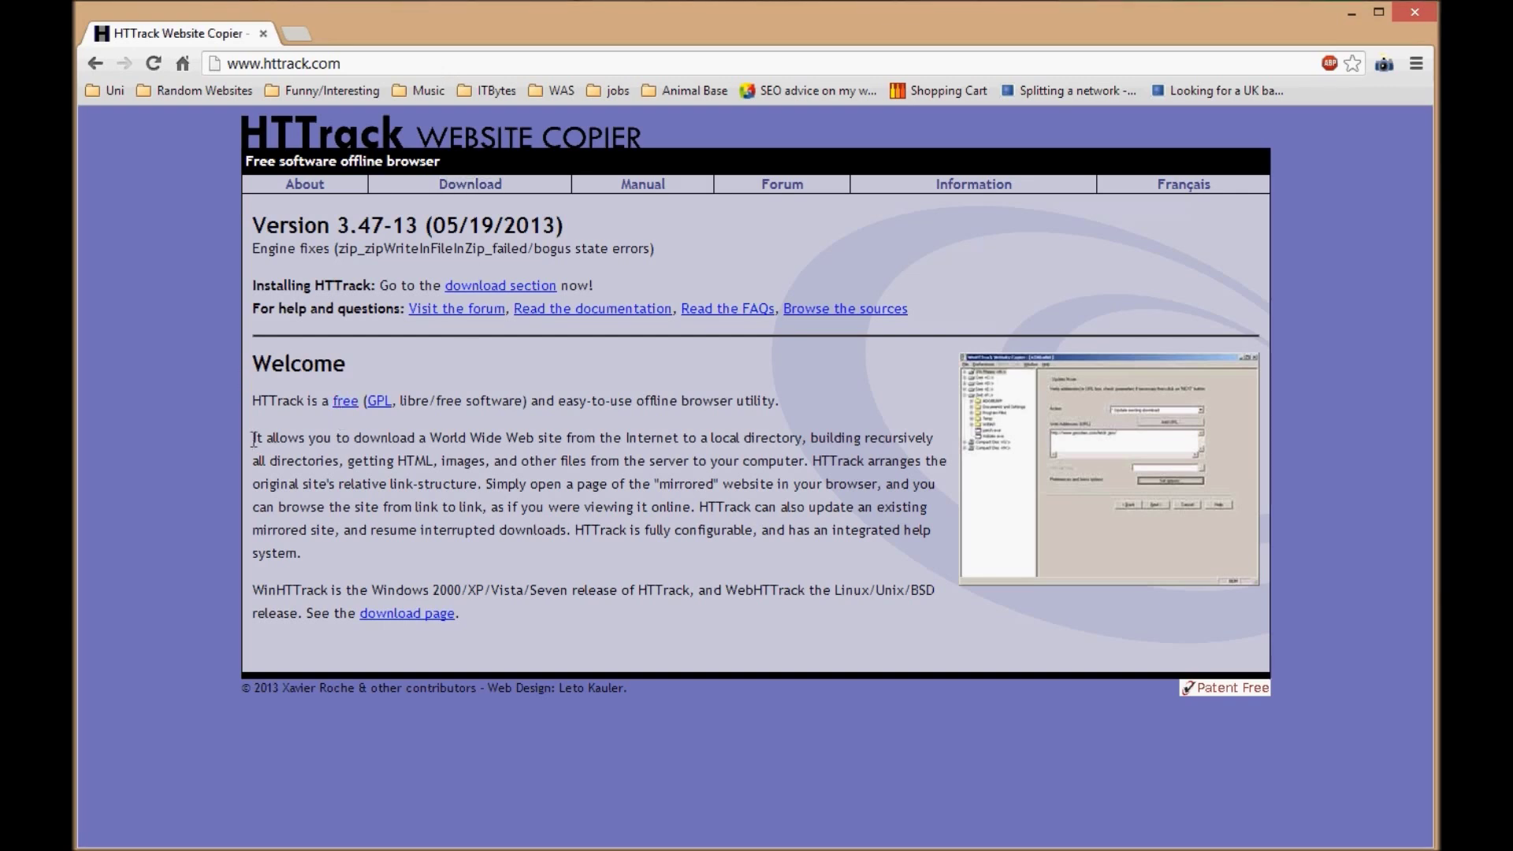
left_click_drag(253, 439, 914, 438)
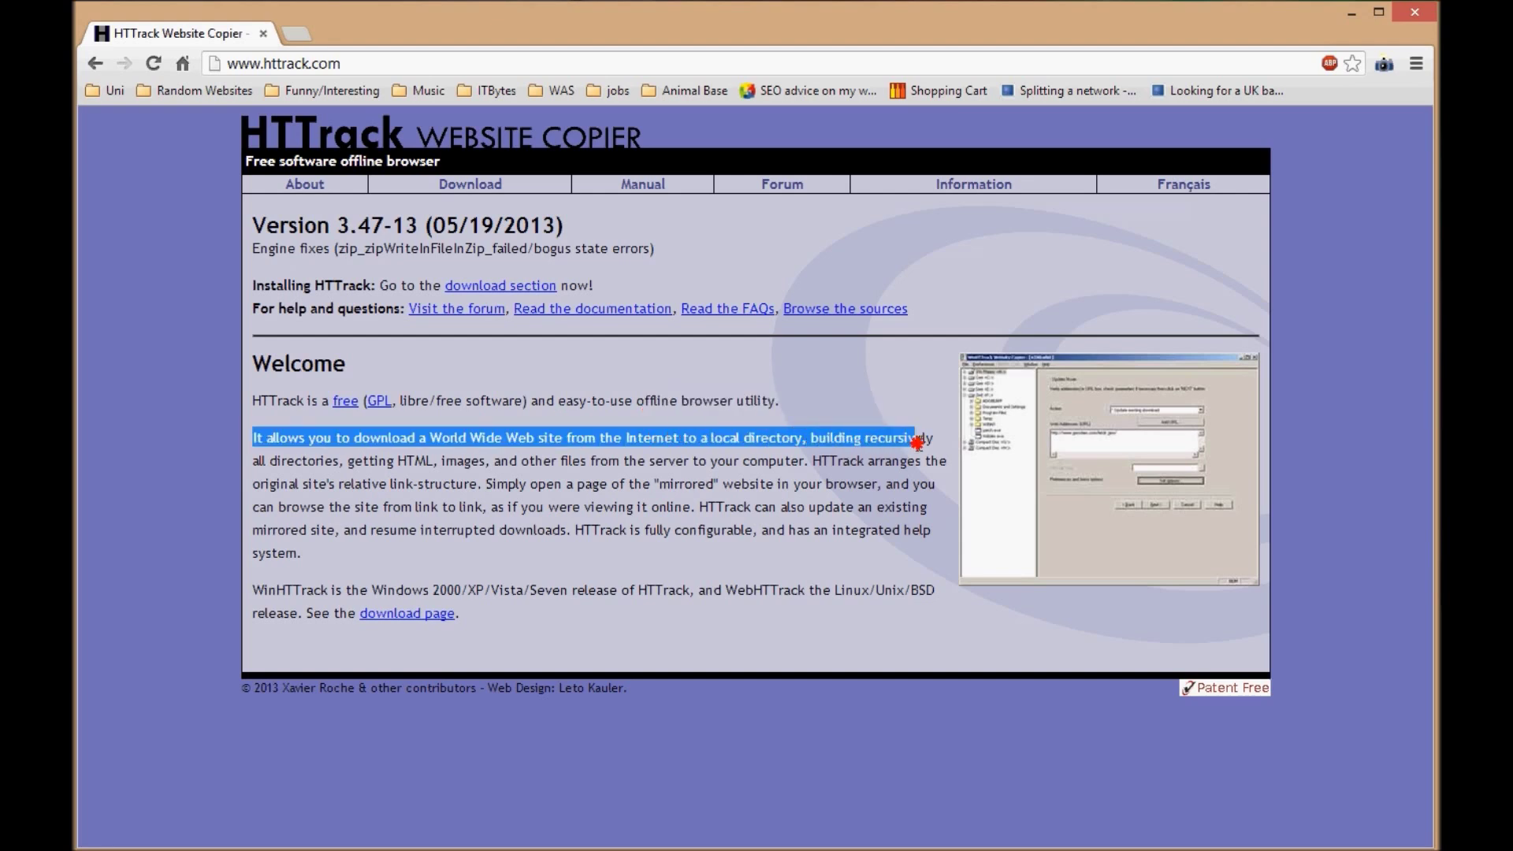
left_click_drag(270, 462, 387, 462)
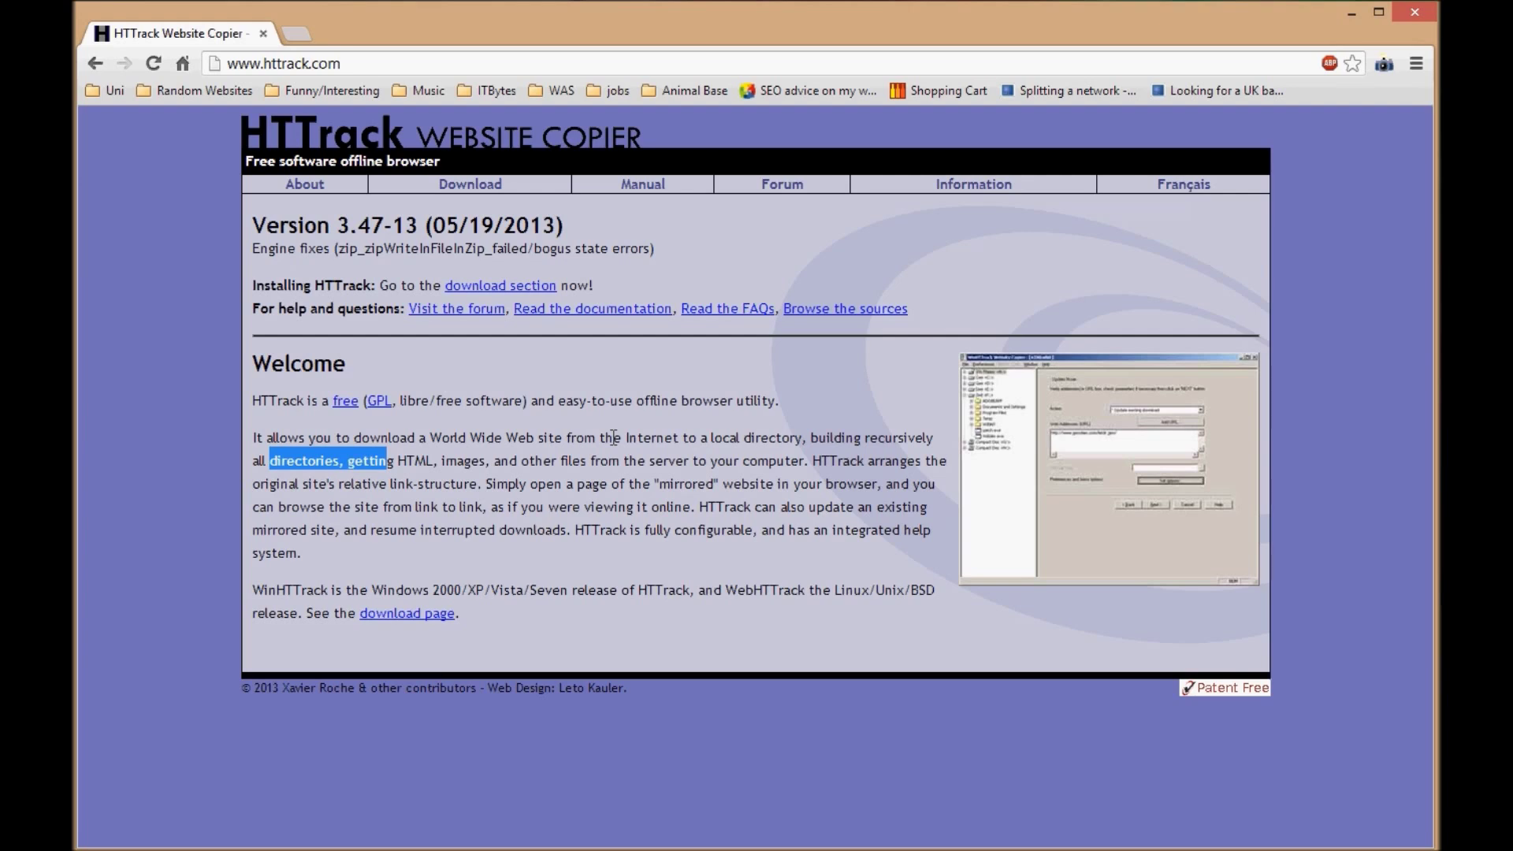
- Download httrack-3.47.13.exe from the HTTrack download page and run the installer
left_click(499, 193)
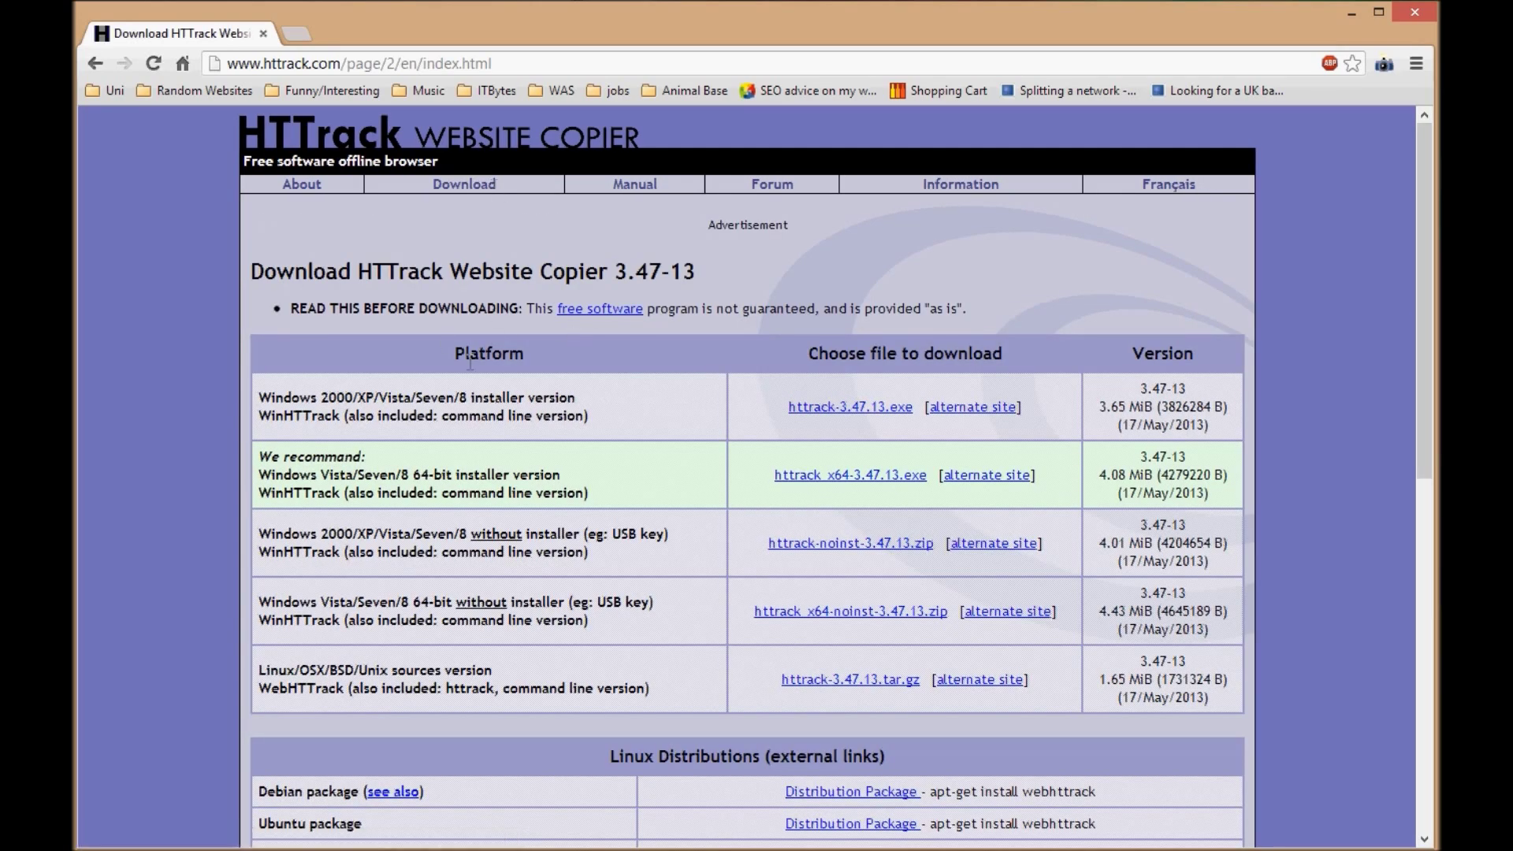
scroll(470, 362, "down", 1)
scroll(531, 531, "down", 1)
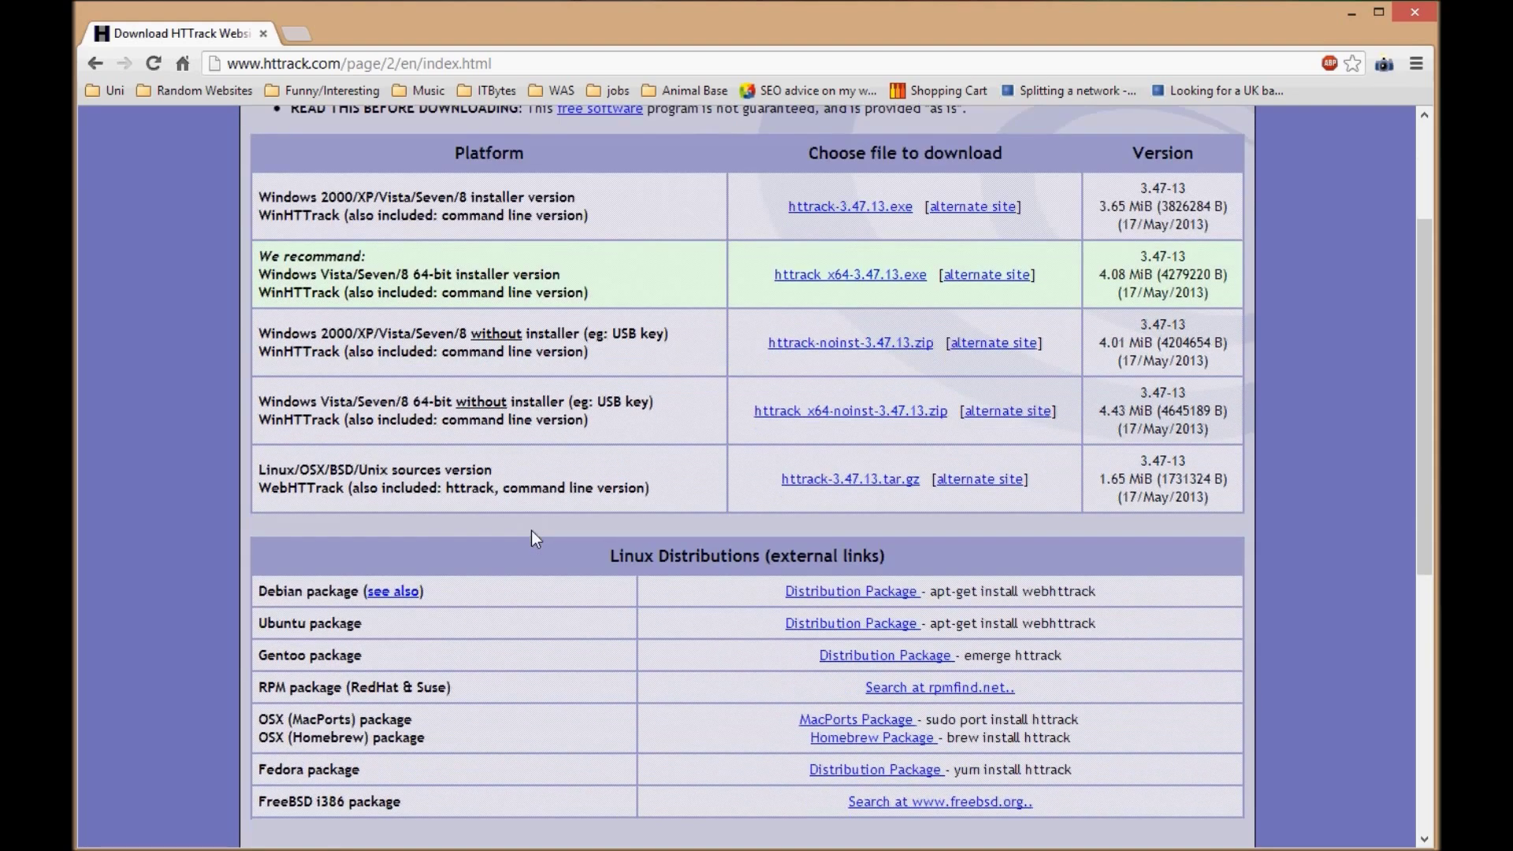
scroll(531, 531, "up", 2)
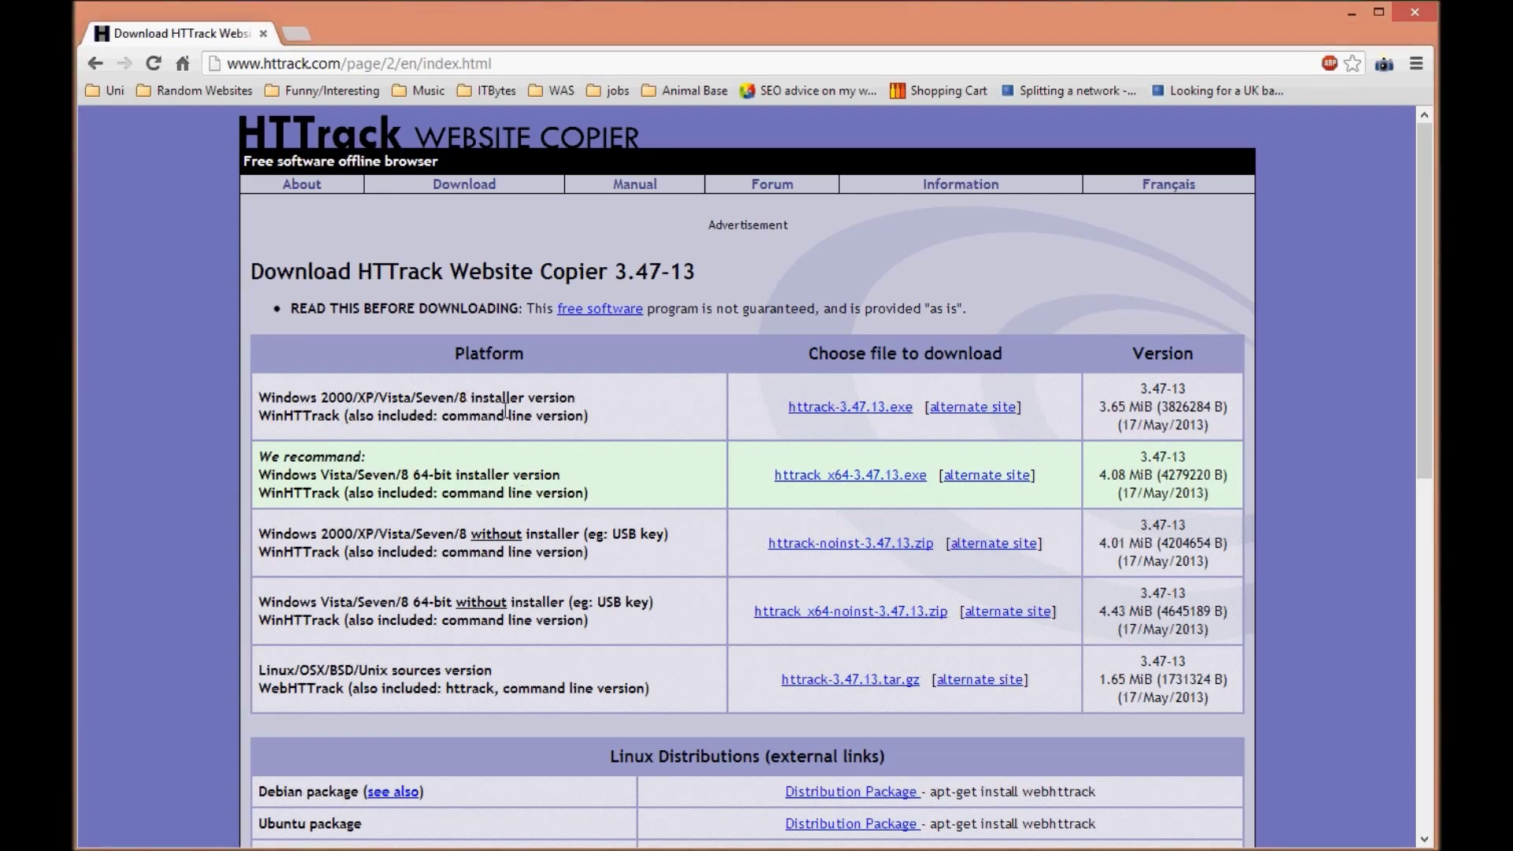
left_click(822, 408)
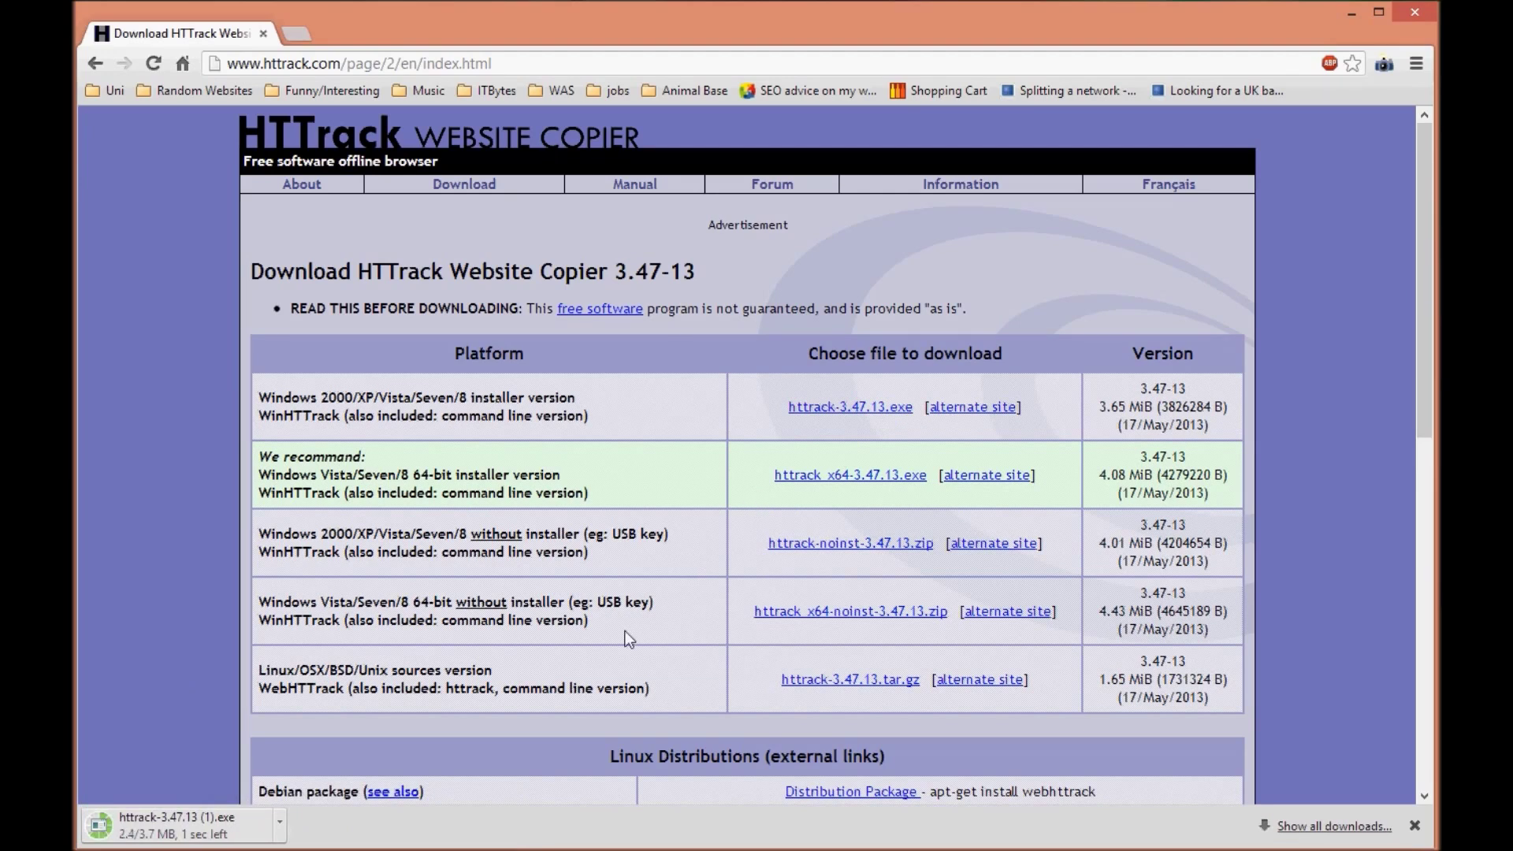
left_click(169, 822)
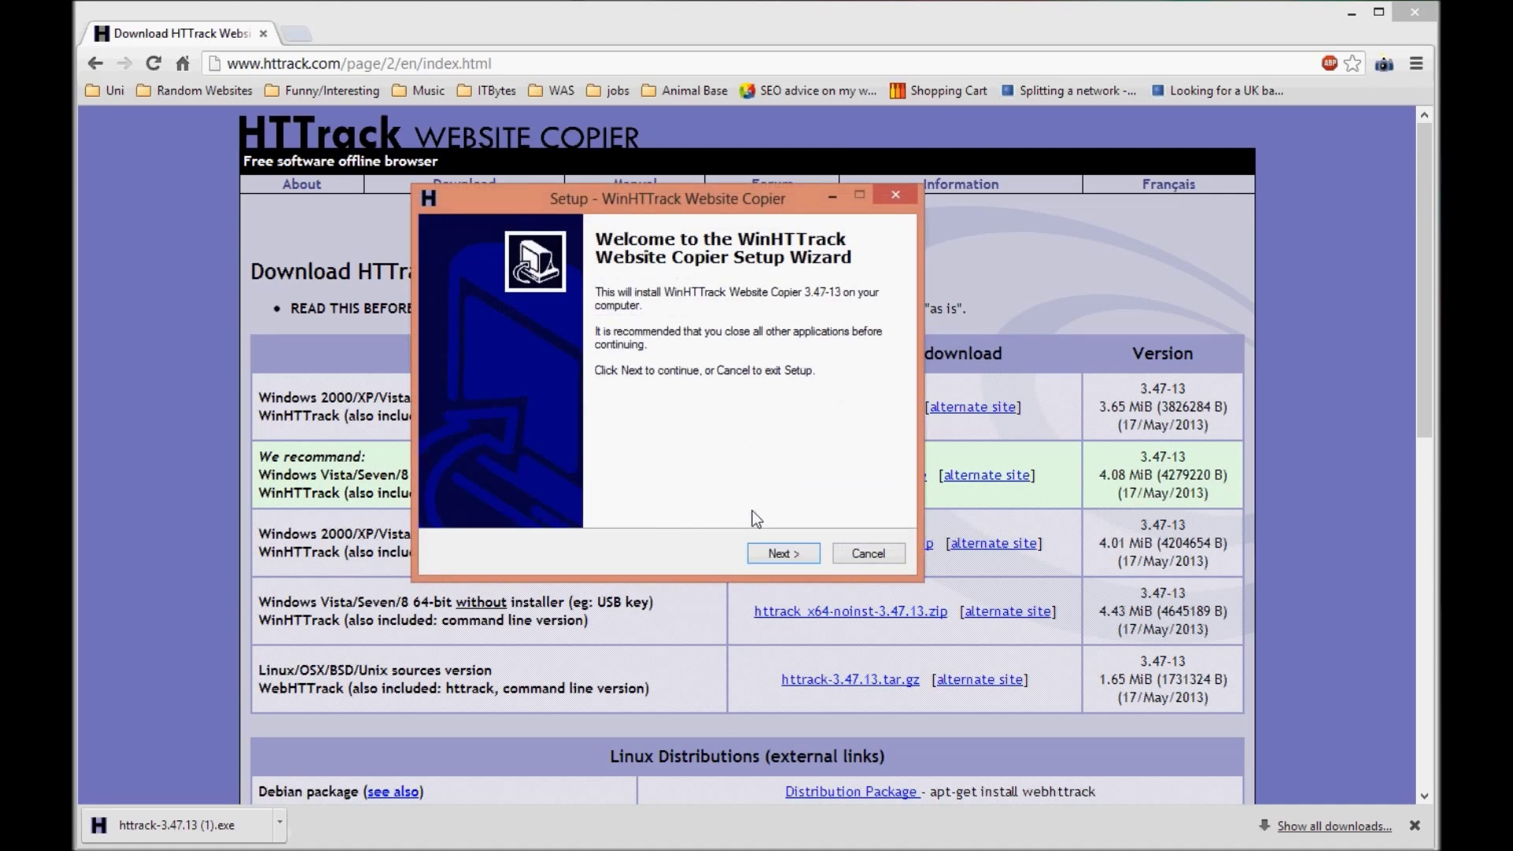
- Accept the WinHTTrack license agreement and keep the default install folder
left_click(755, 550)
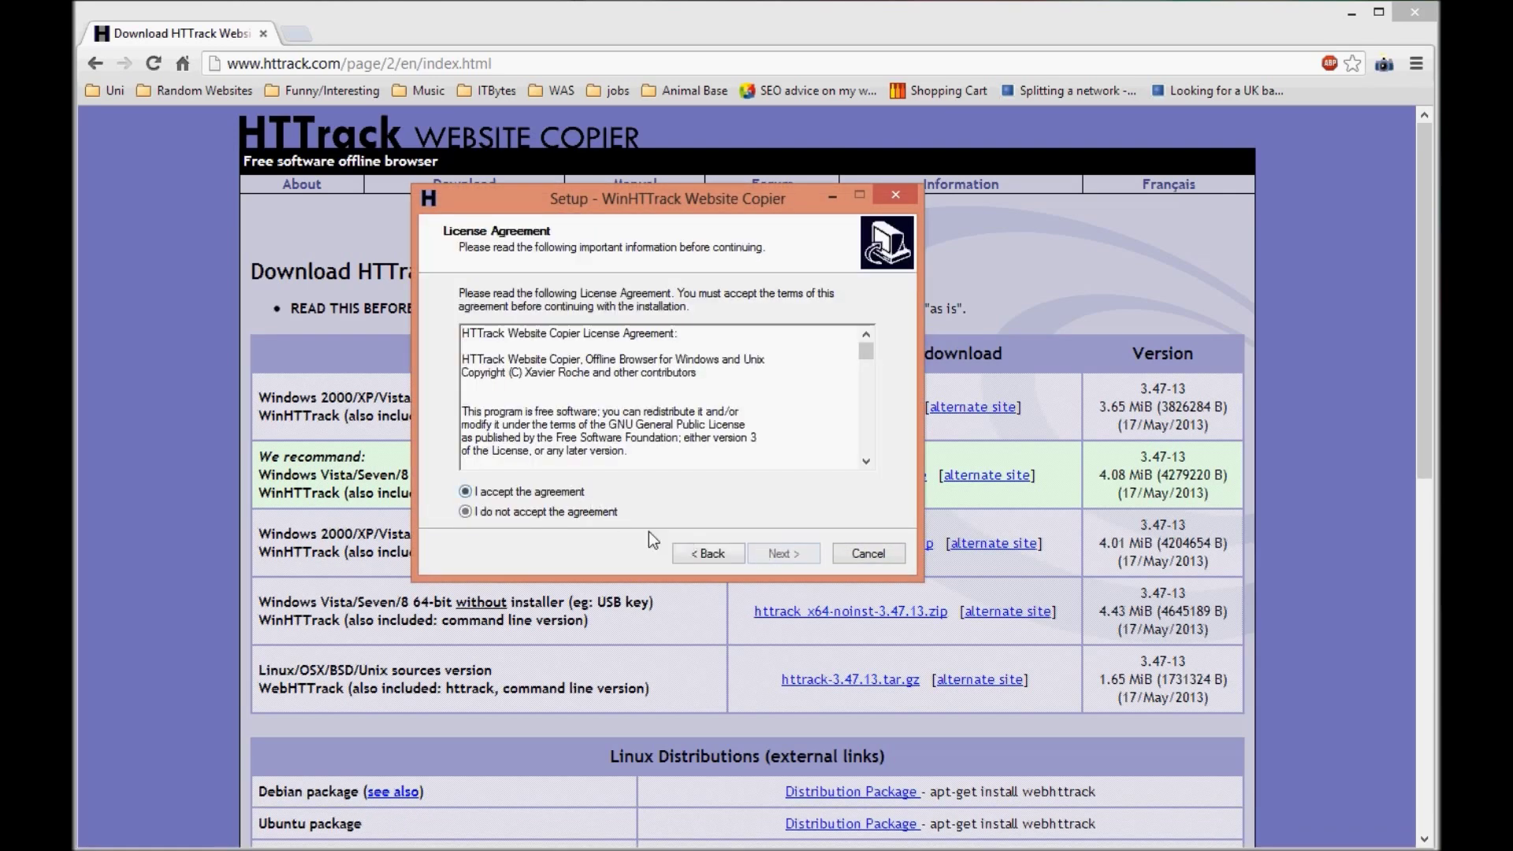
left_click(465, 491)
left_click(785, 553)
left_click(708, 553)
left_click_drag(866, 351, 873, 448)
left_click(781, 555)
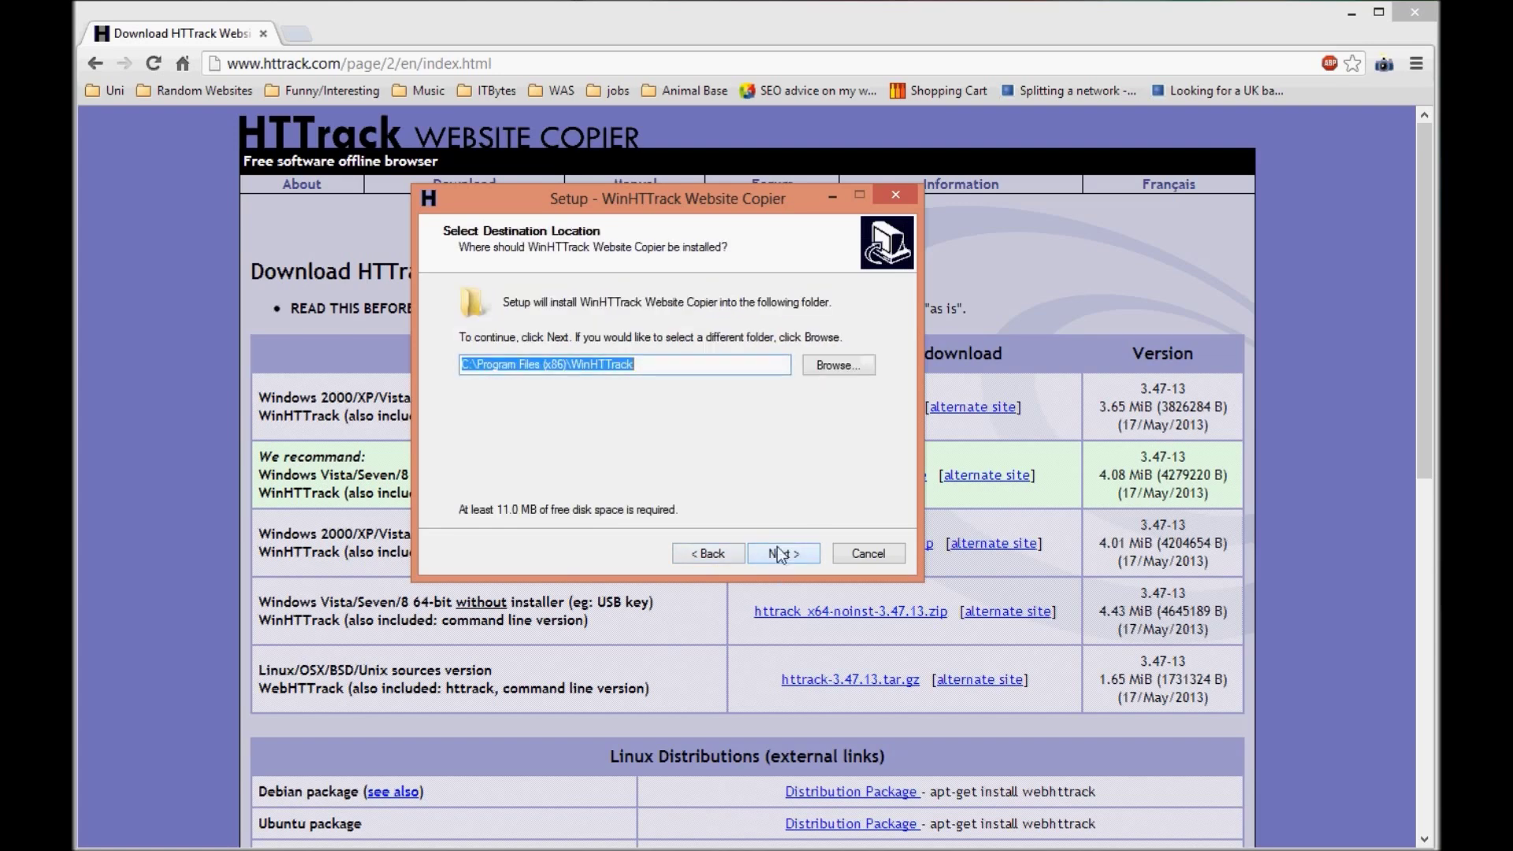
key("End")
key("ctrl+shift+Left")
left_click(790, 547)
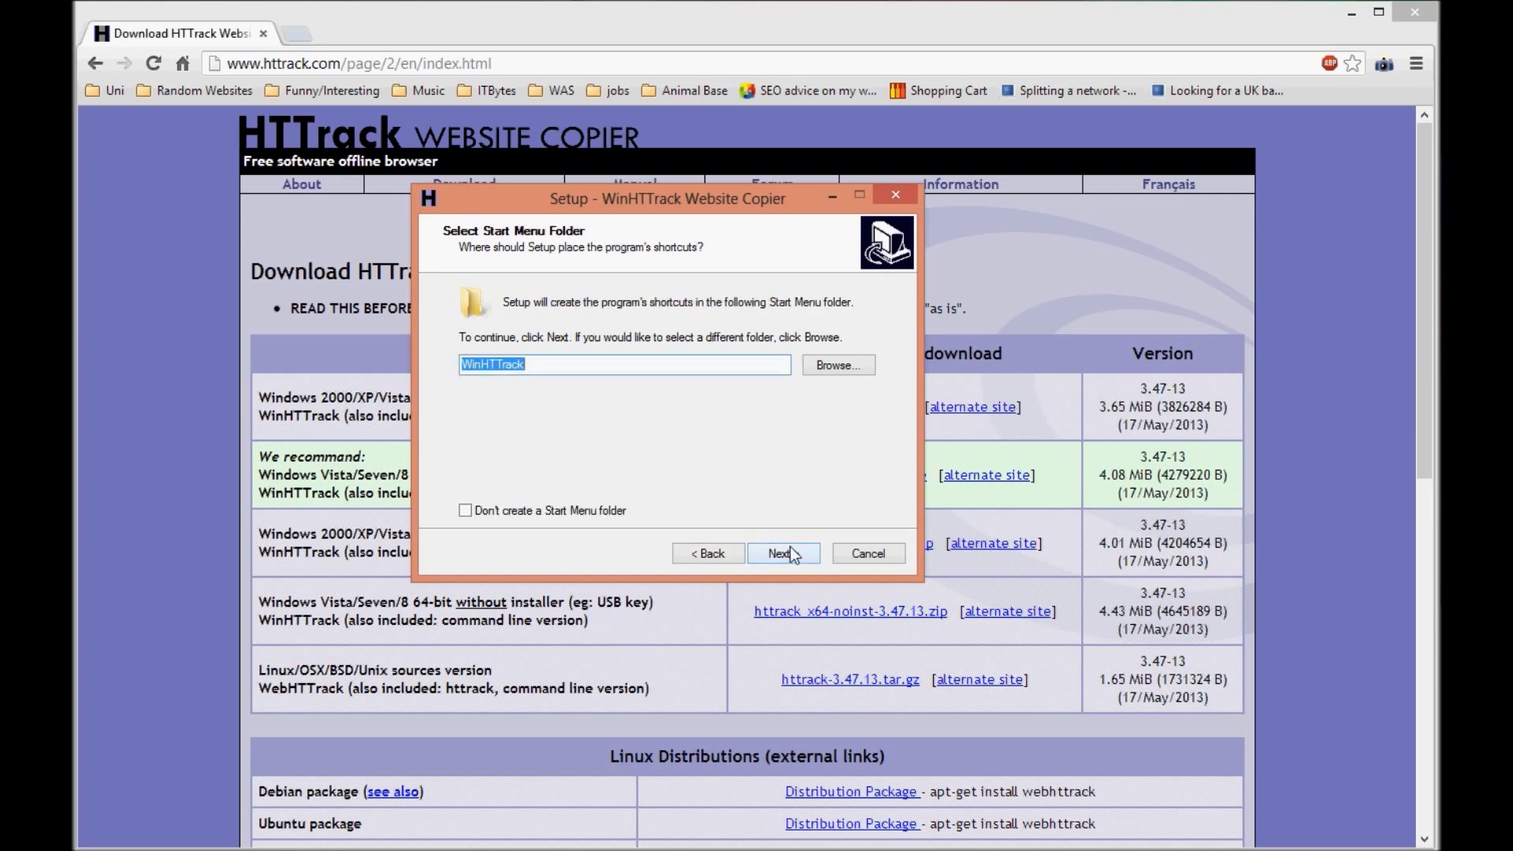
- Keep the default shortcuts folder and desktop icon, install, and finish without viewing history.txt
left_click(790, 546)
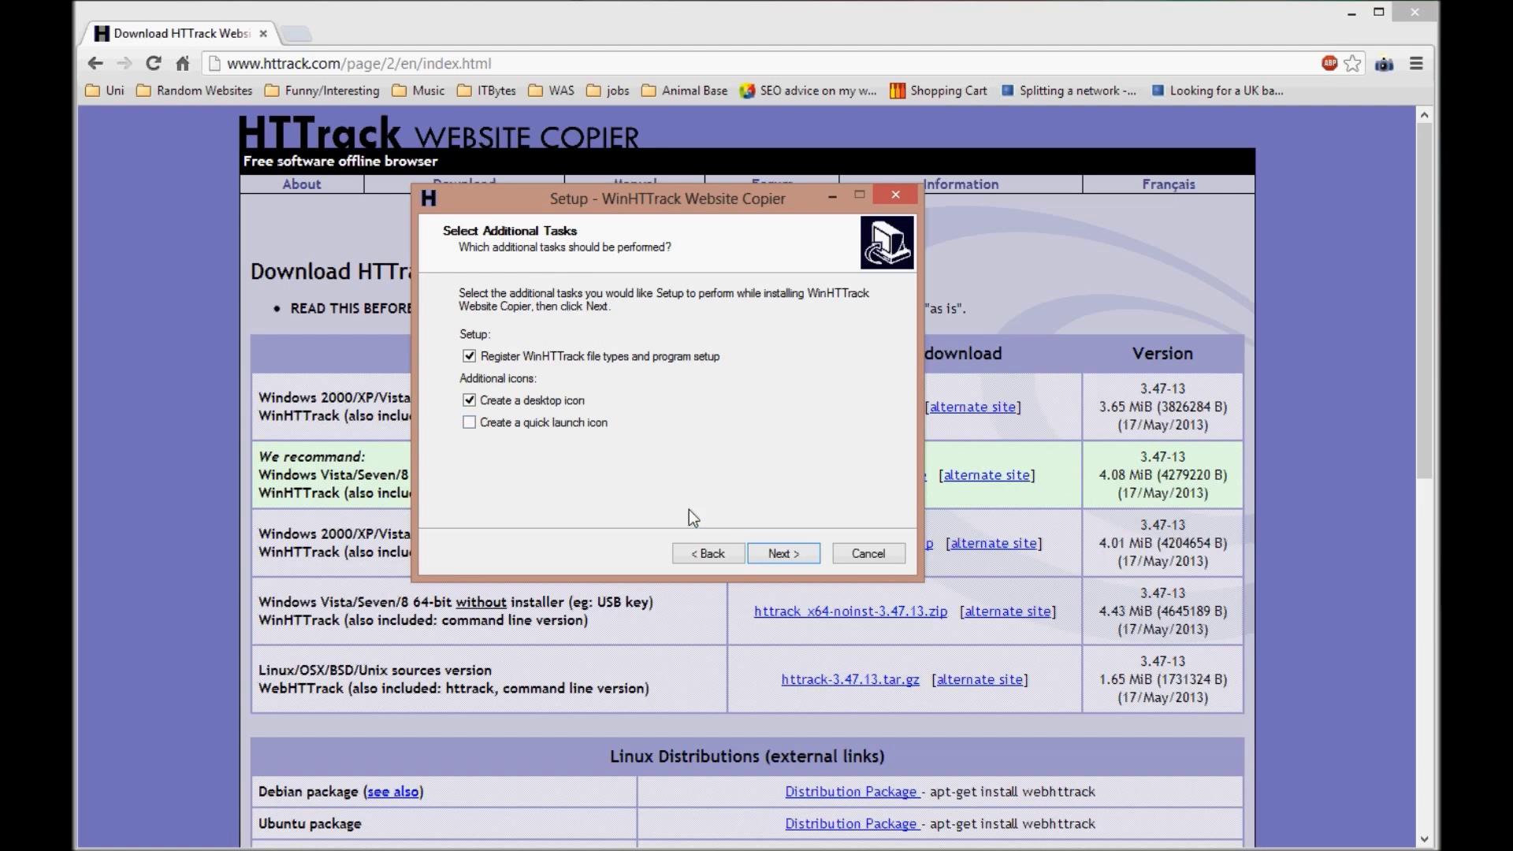
left_click(779, 554)
left_click(779, 554)
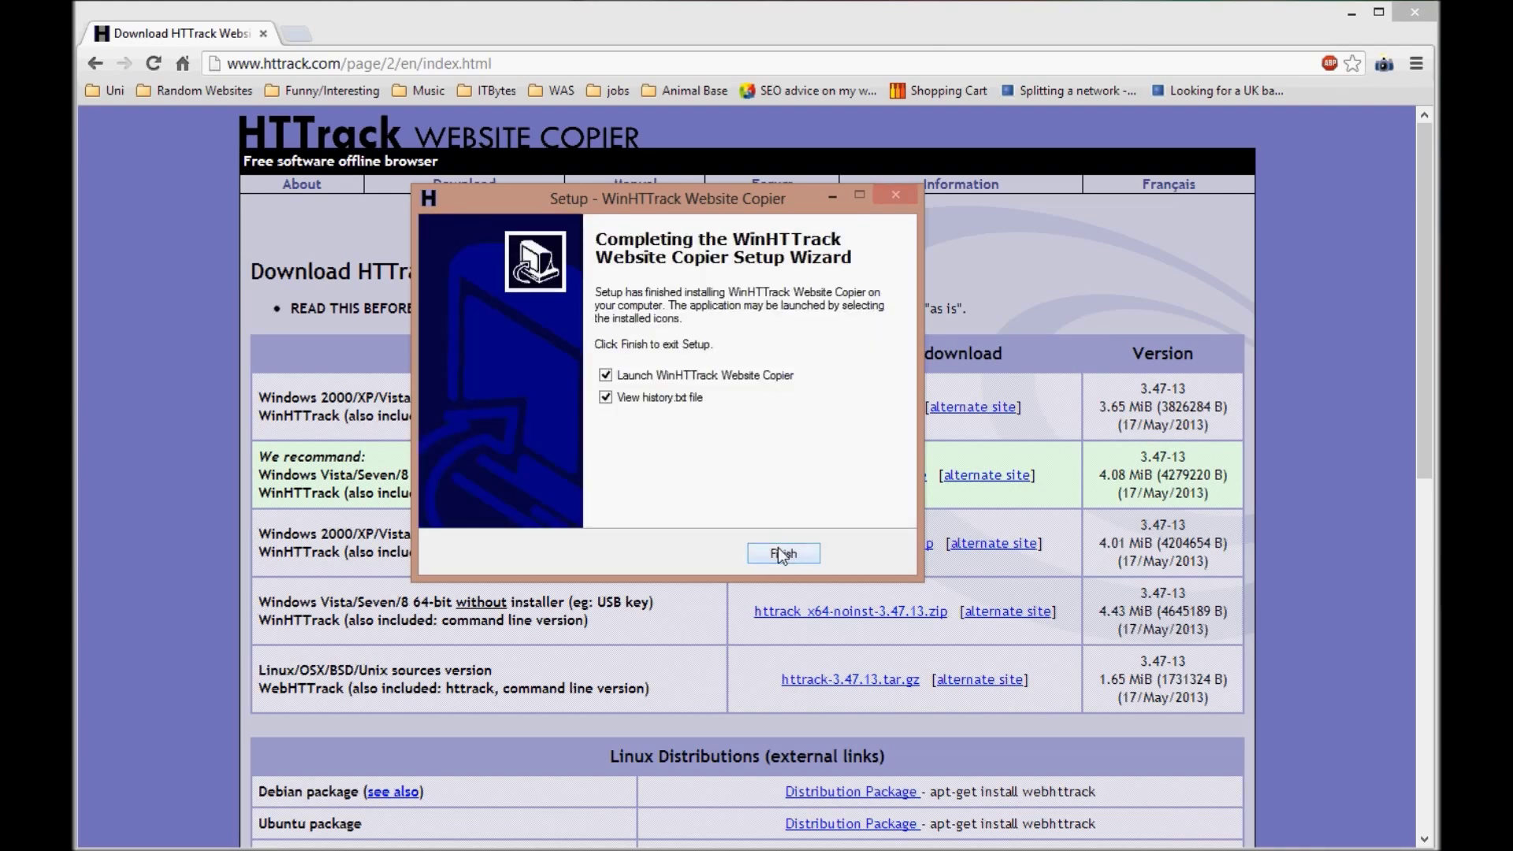
left_click(672, 398)
left_click(780, 554)
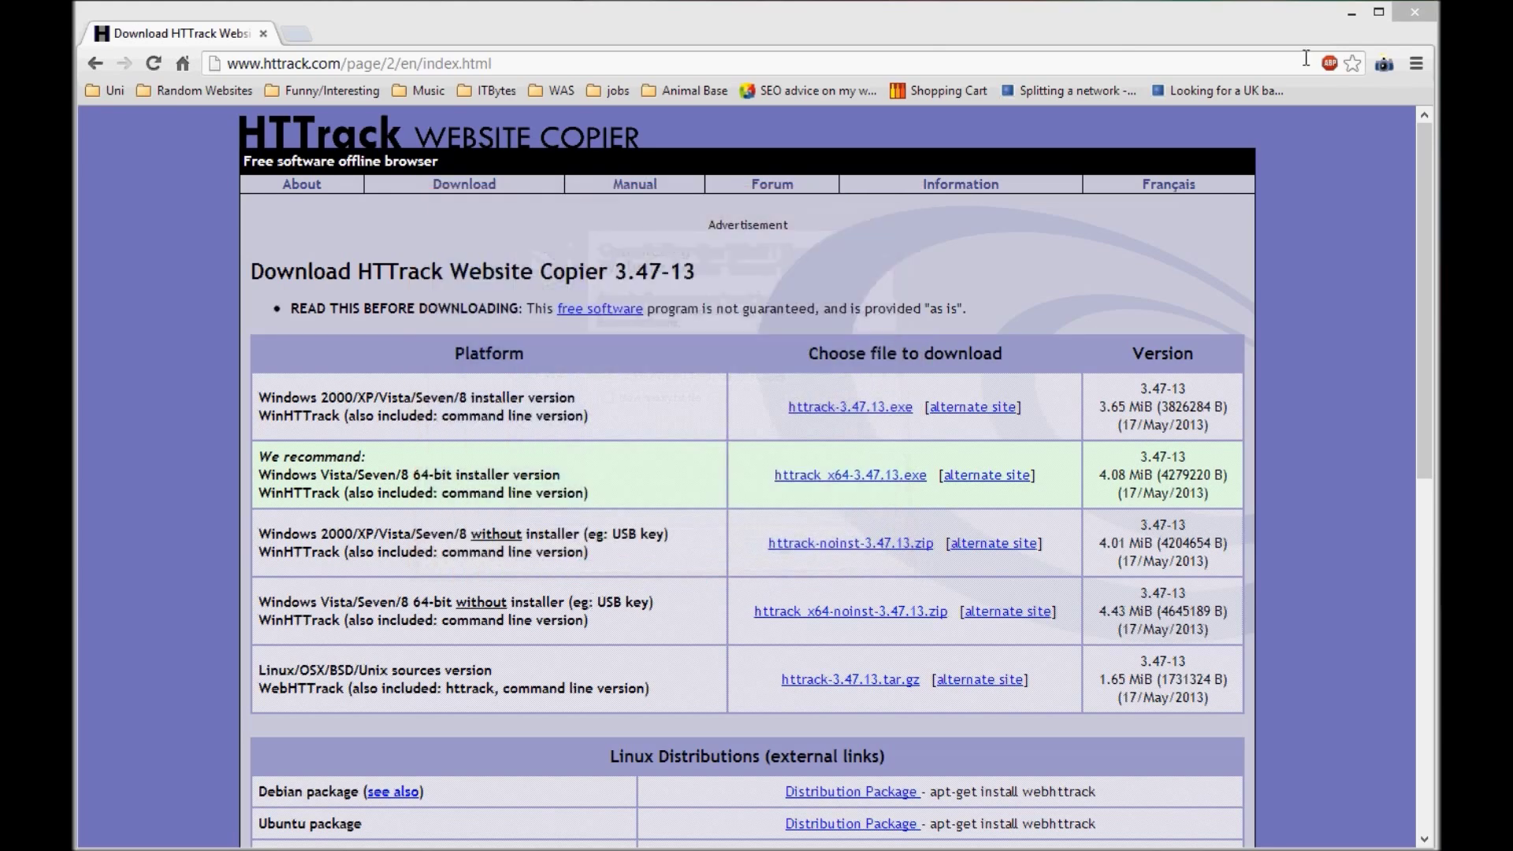
left_click(1352, 12)
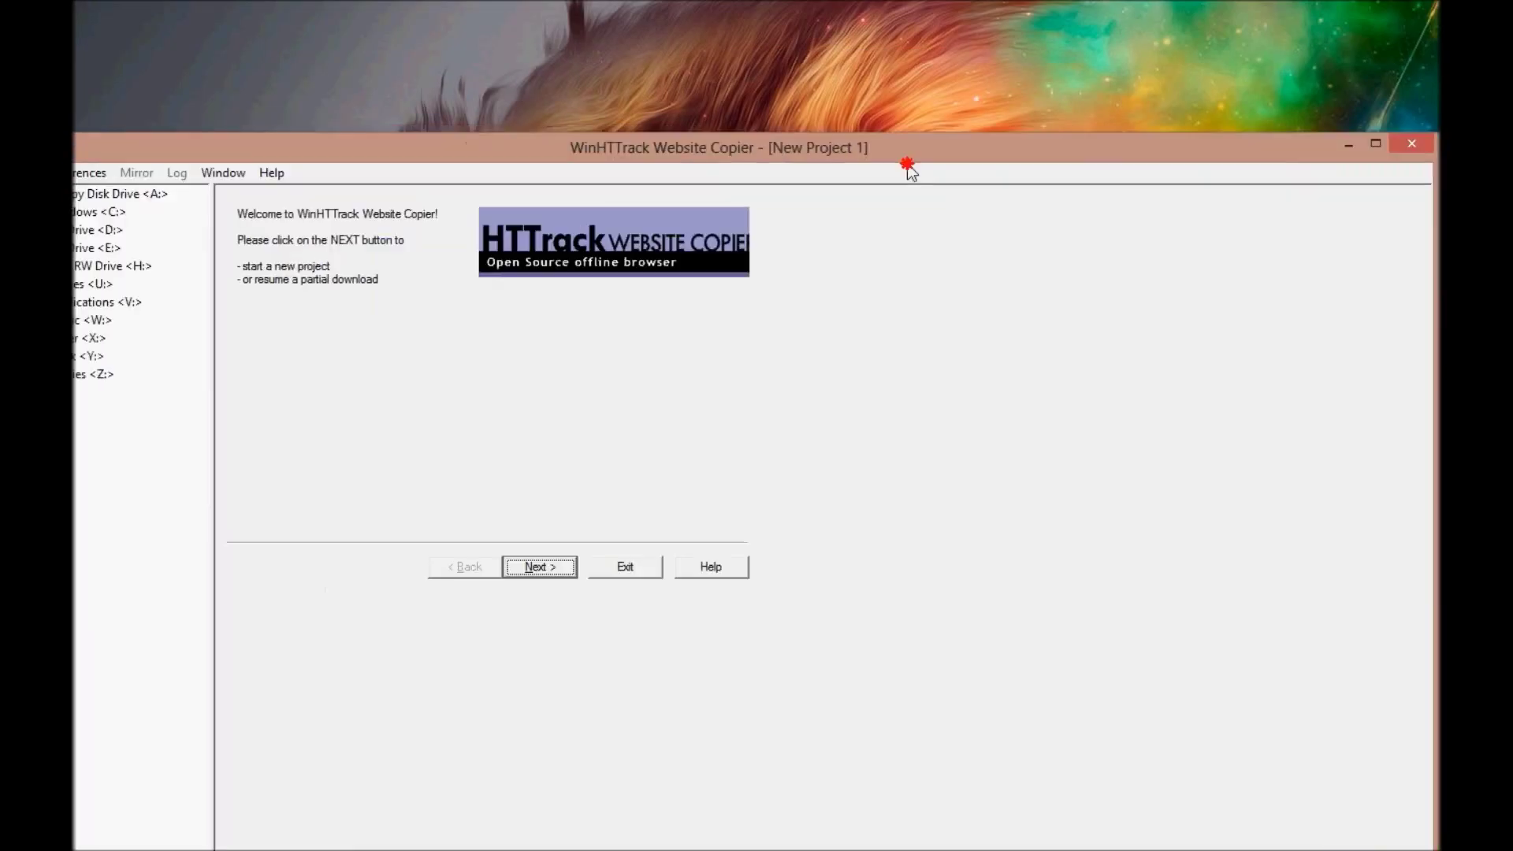
left_click_drag(906, 168, 924, 71)
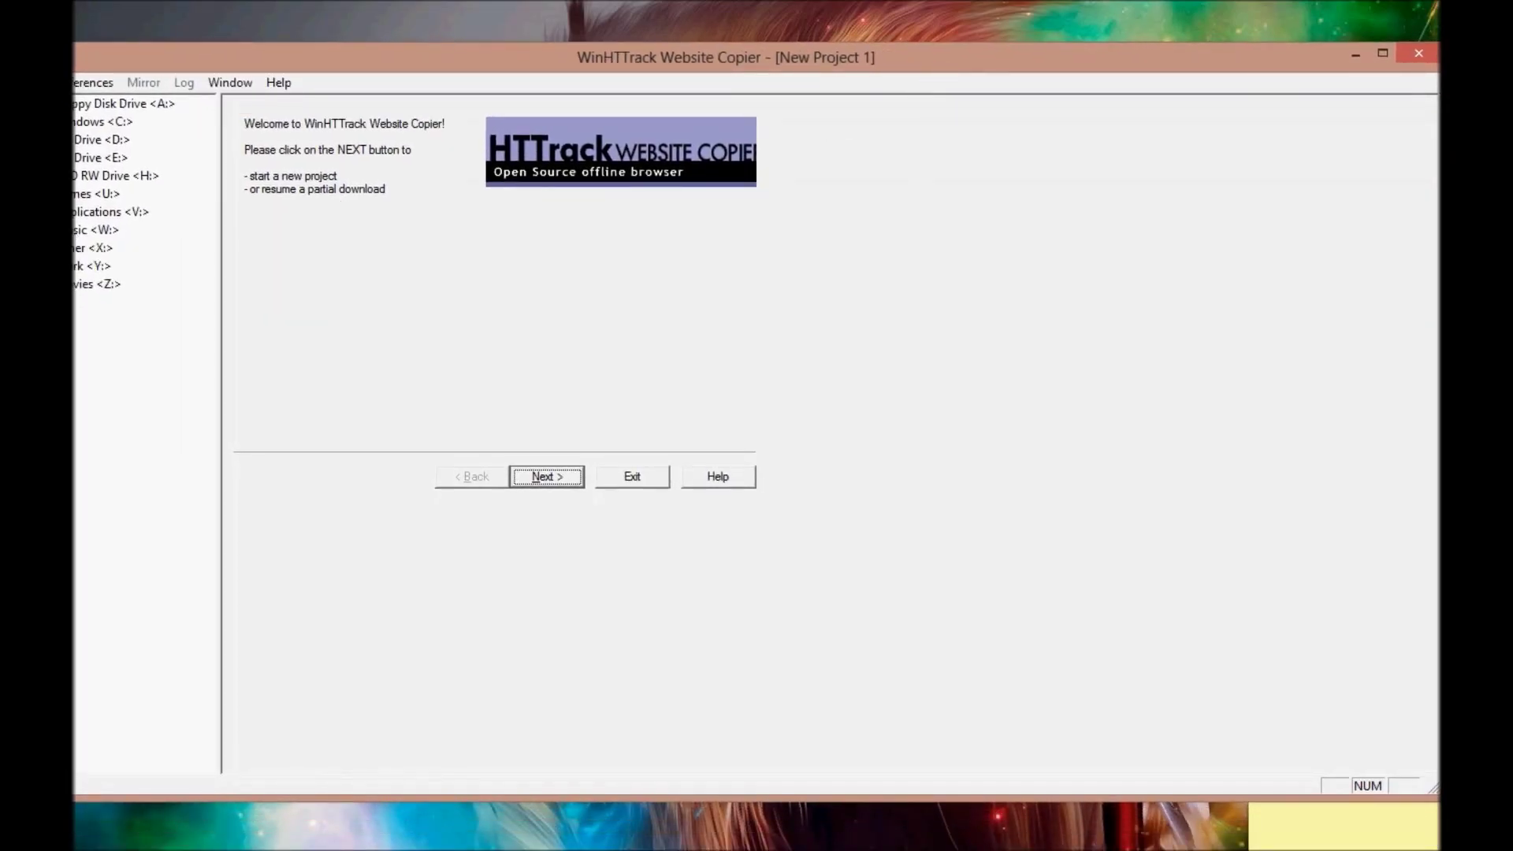
mouse_move(398, 68)
left_mouse_down()
mouse_move(535, 67)
mouse_move(469, 71)
left_mouse_up()
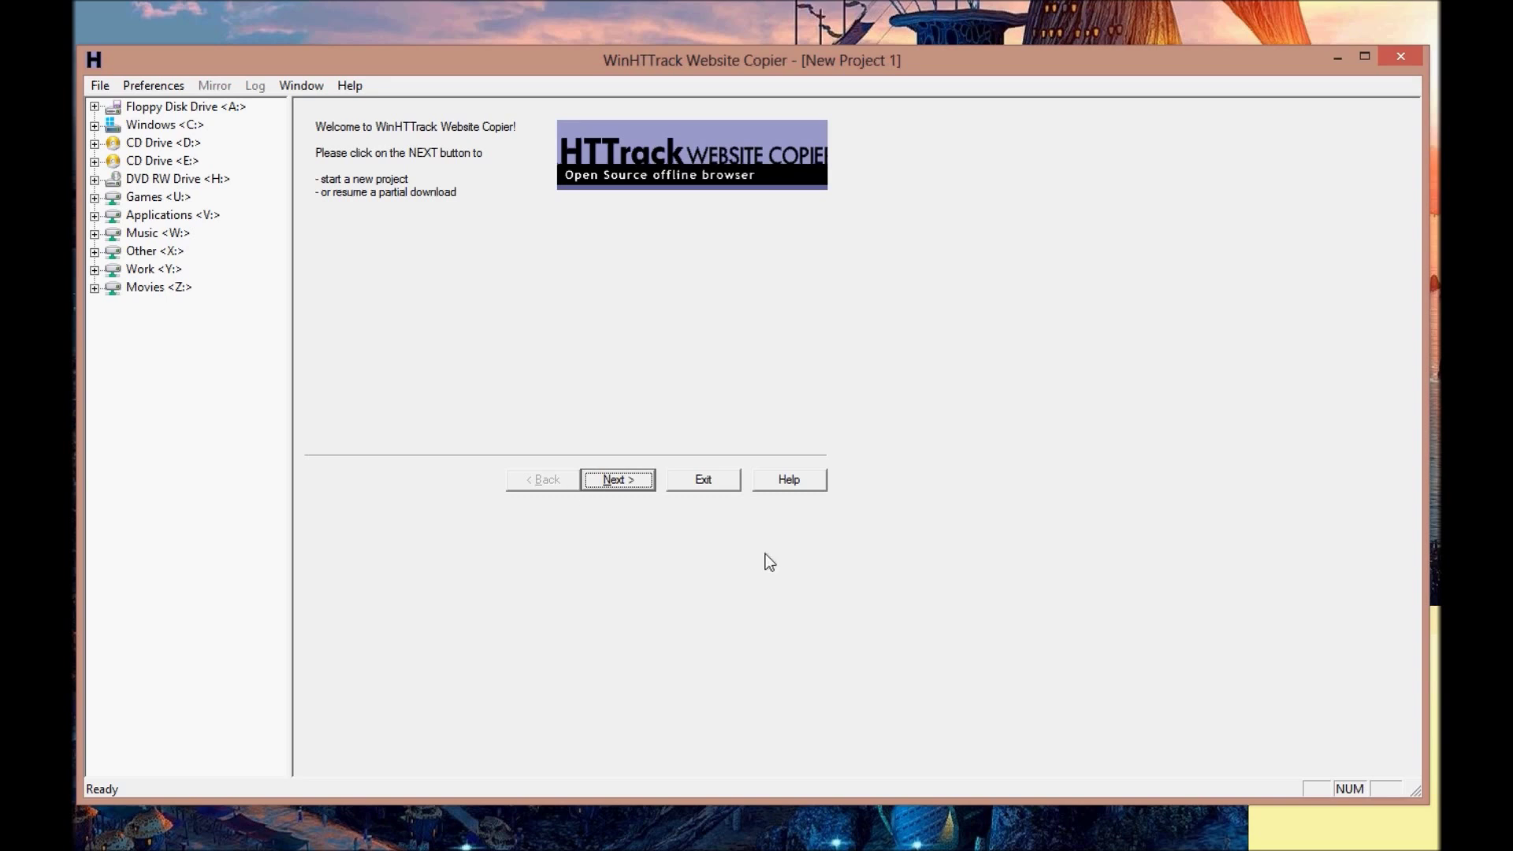
left_click(645, 483)
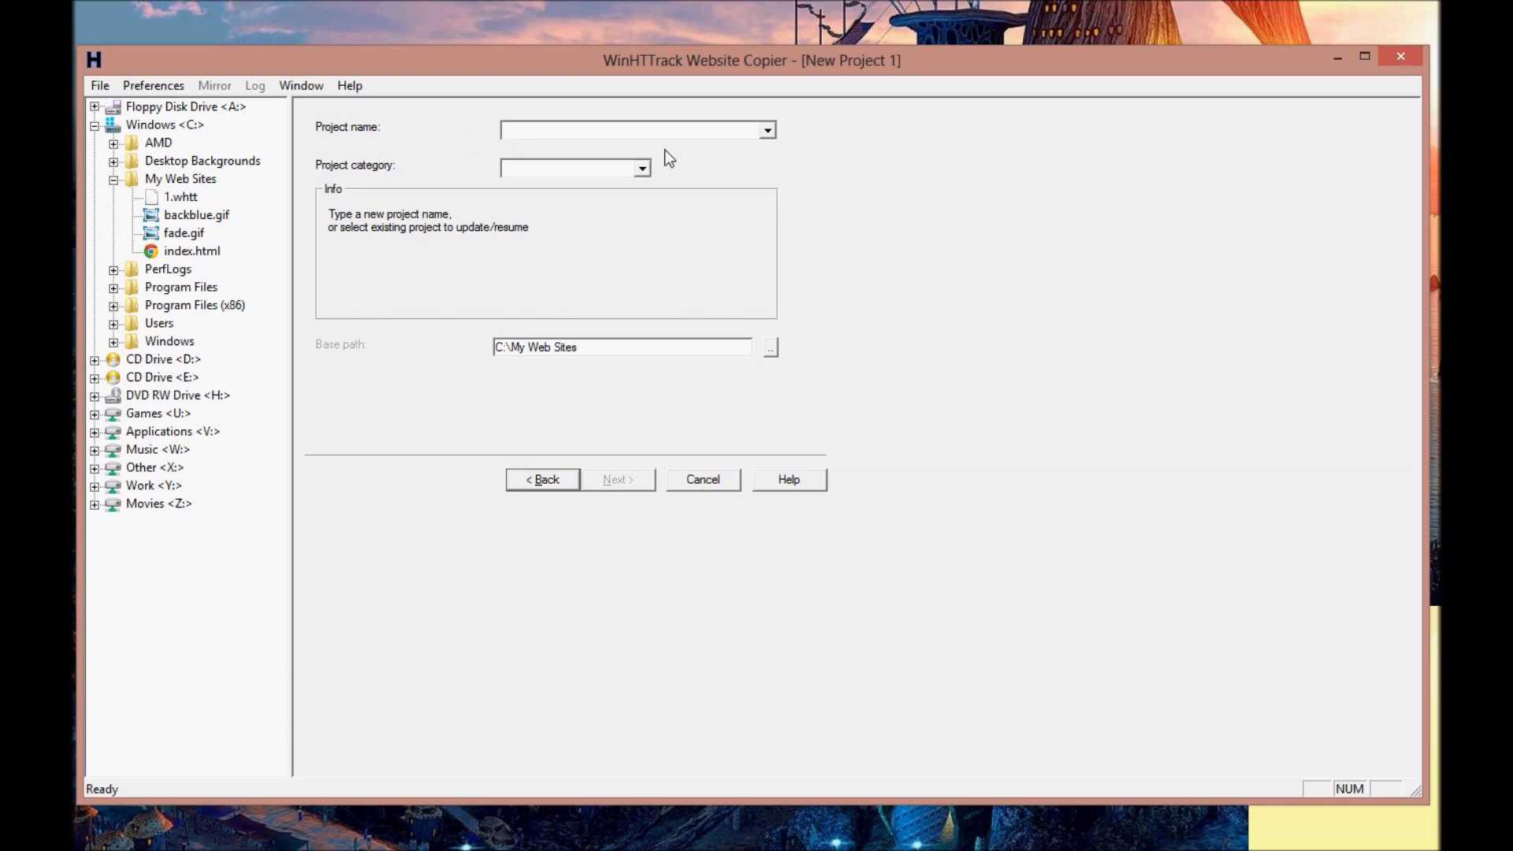
- Name the project 'my website copy', leave the category empty, and keep base path C:\My Web Sites
type("my we")
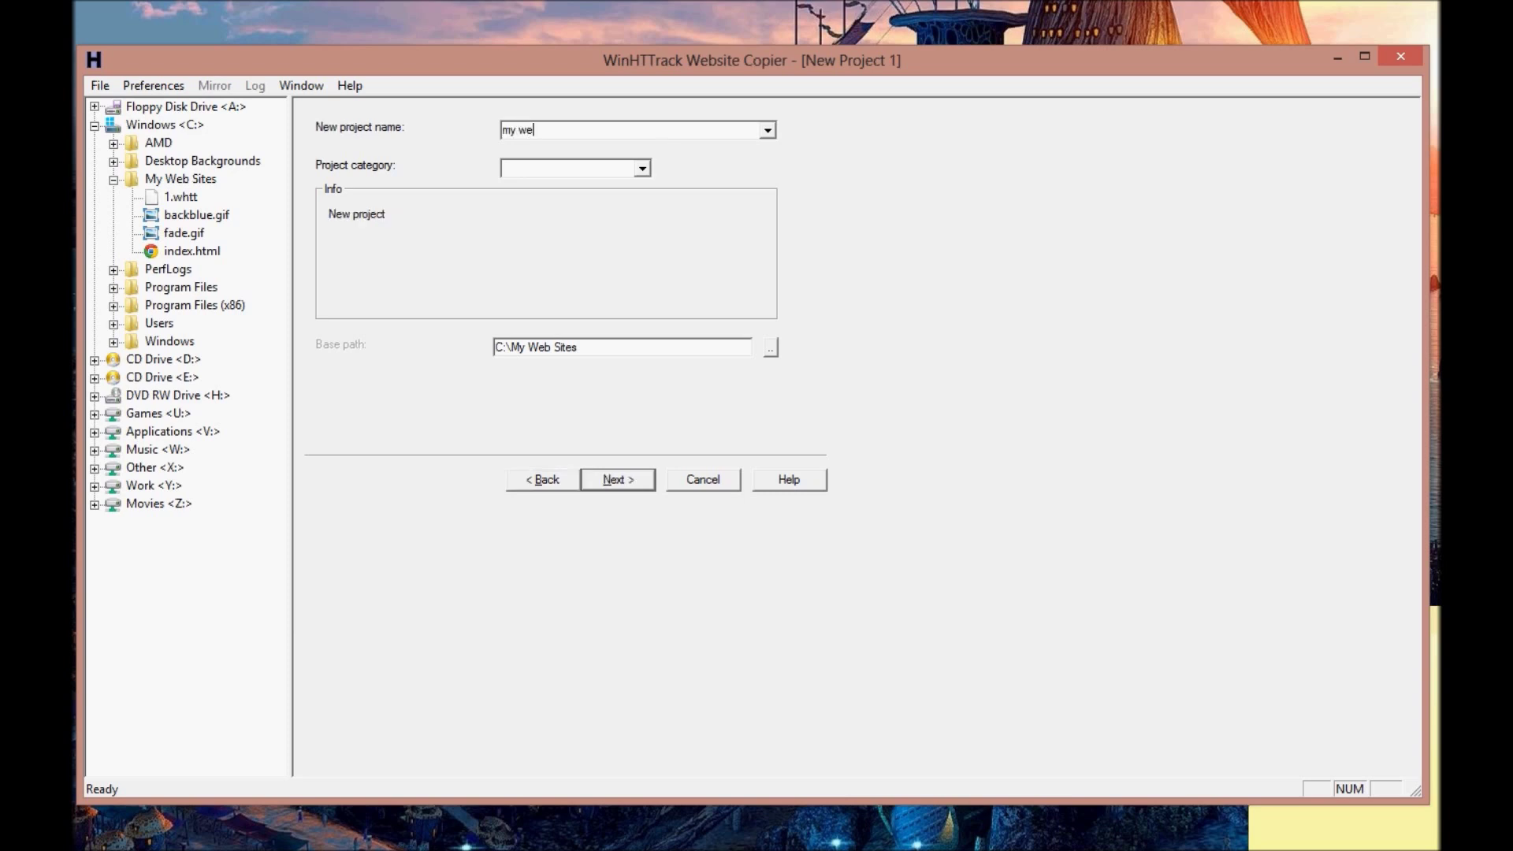
type("bsite copy")
left_click(642, 168)
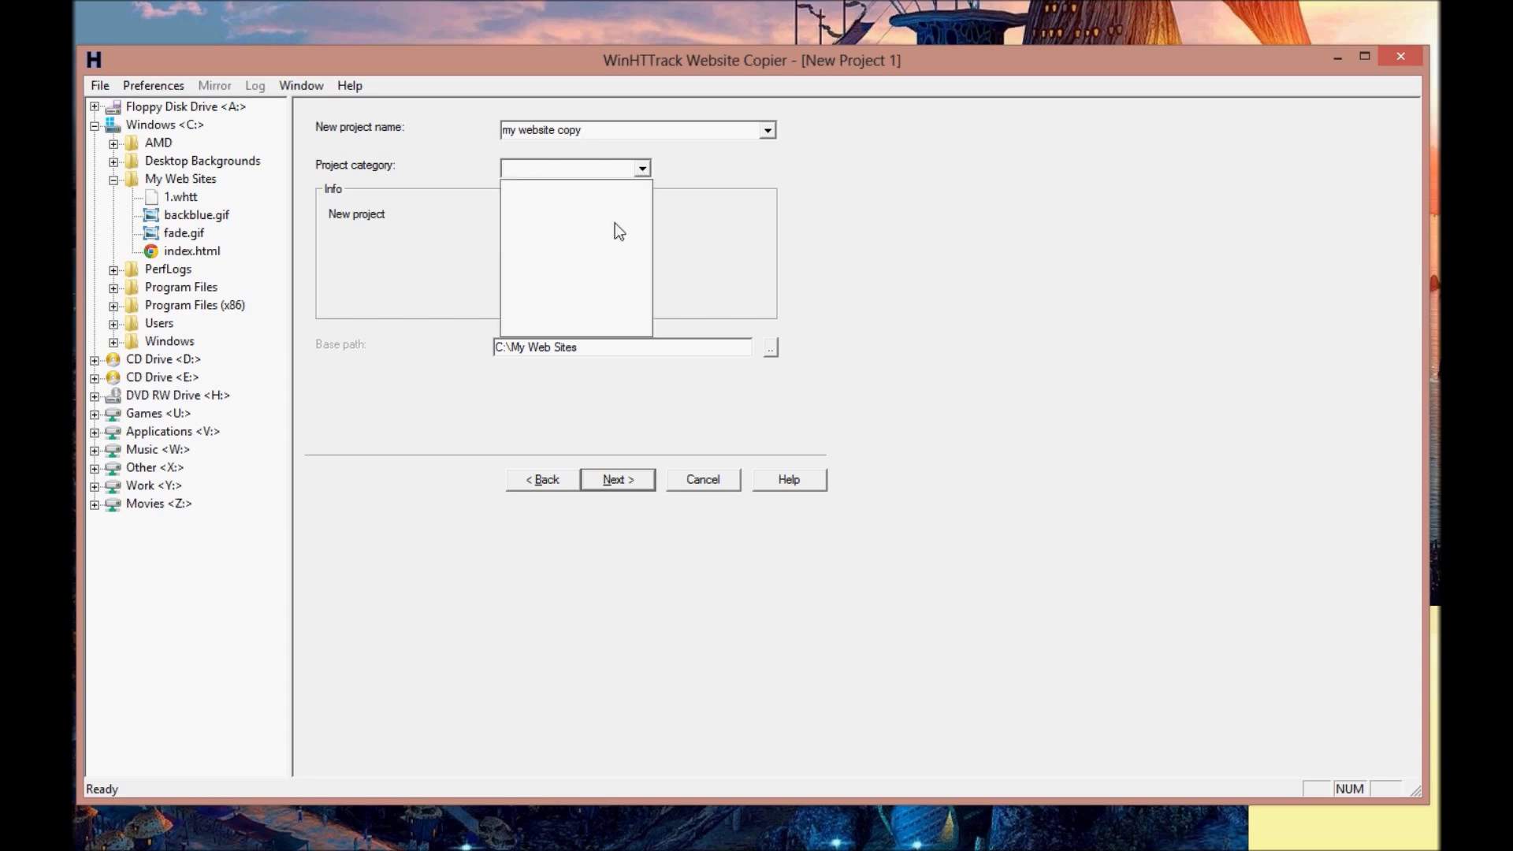
left_click(693, 207)
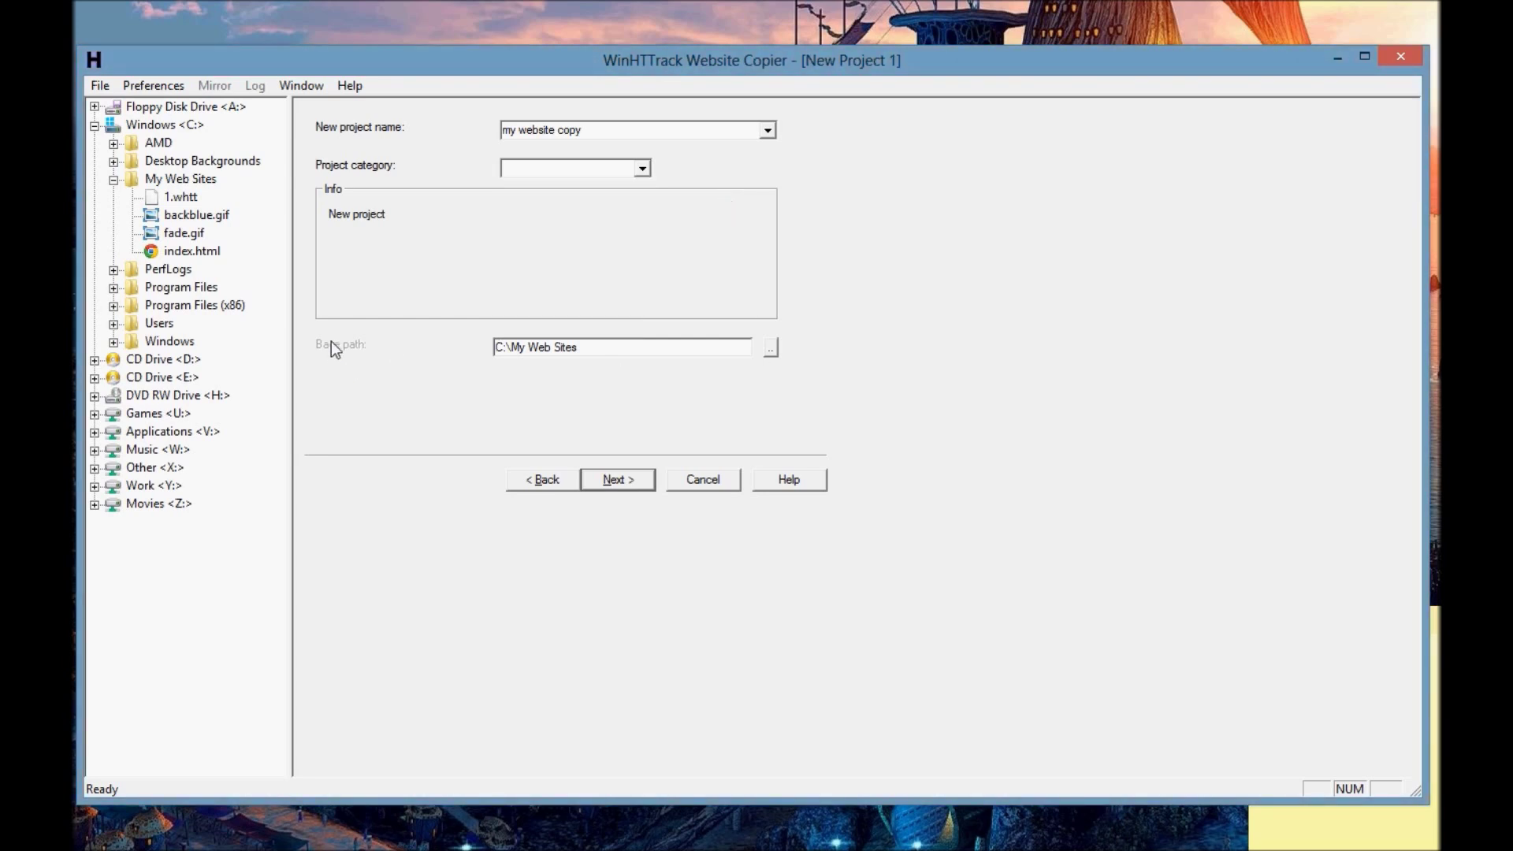
left_click(536, 347)
left_click(622, 346)
left_click_drag(622, 347, 426, 347)
left_click(540, 348)
left_click(613, 472)
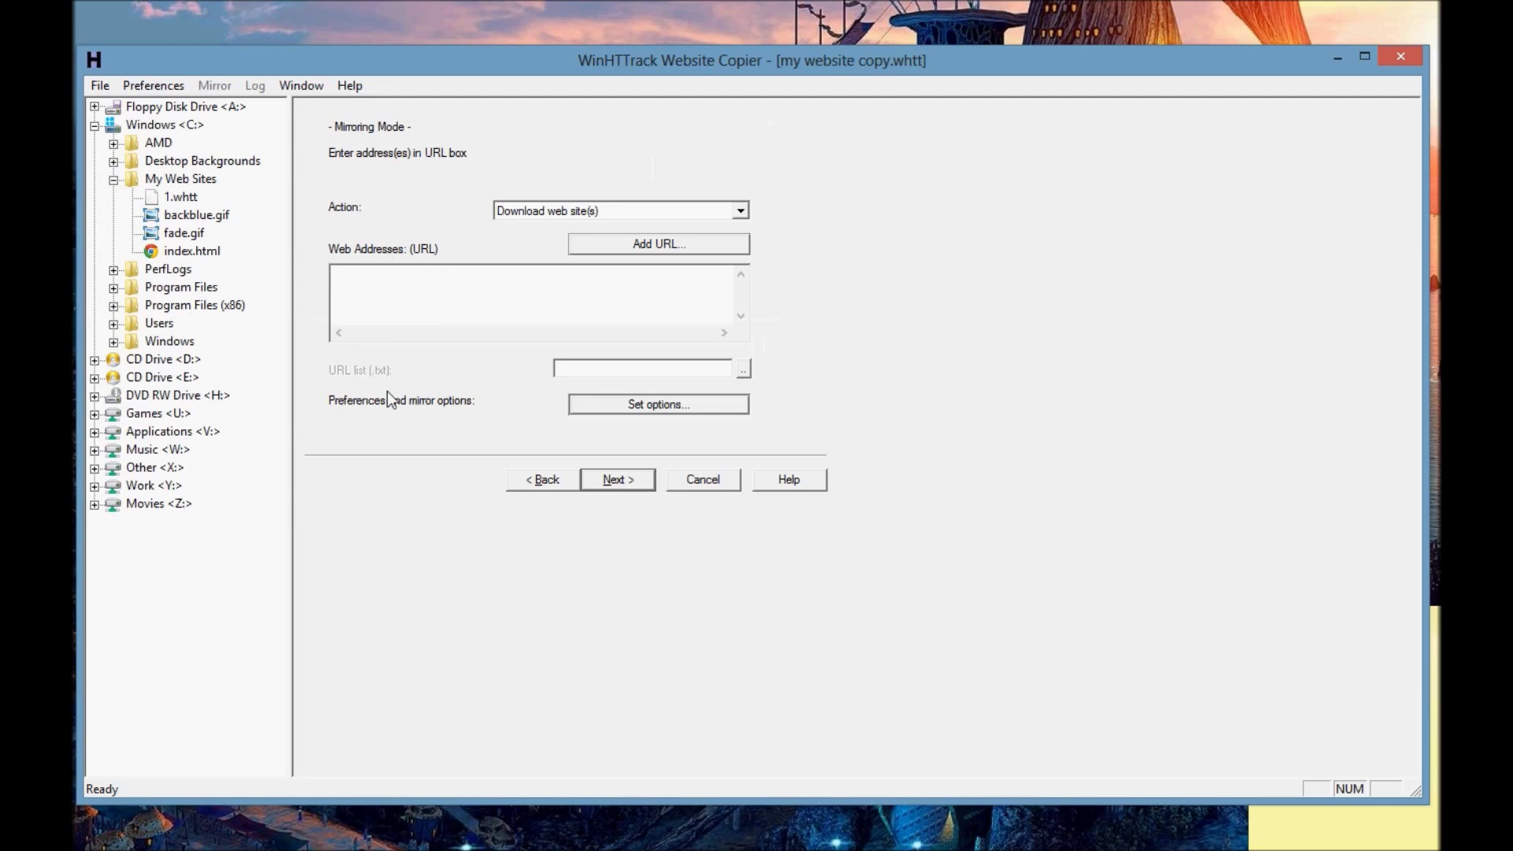
mouse_move(122, 849)
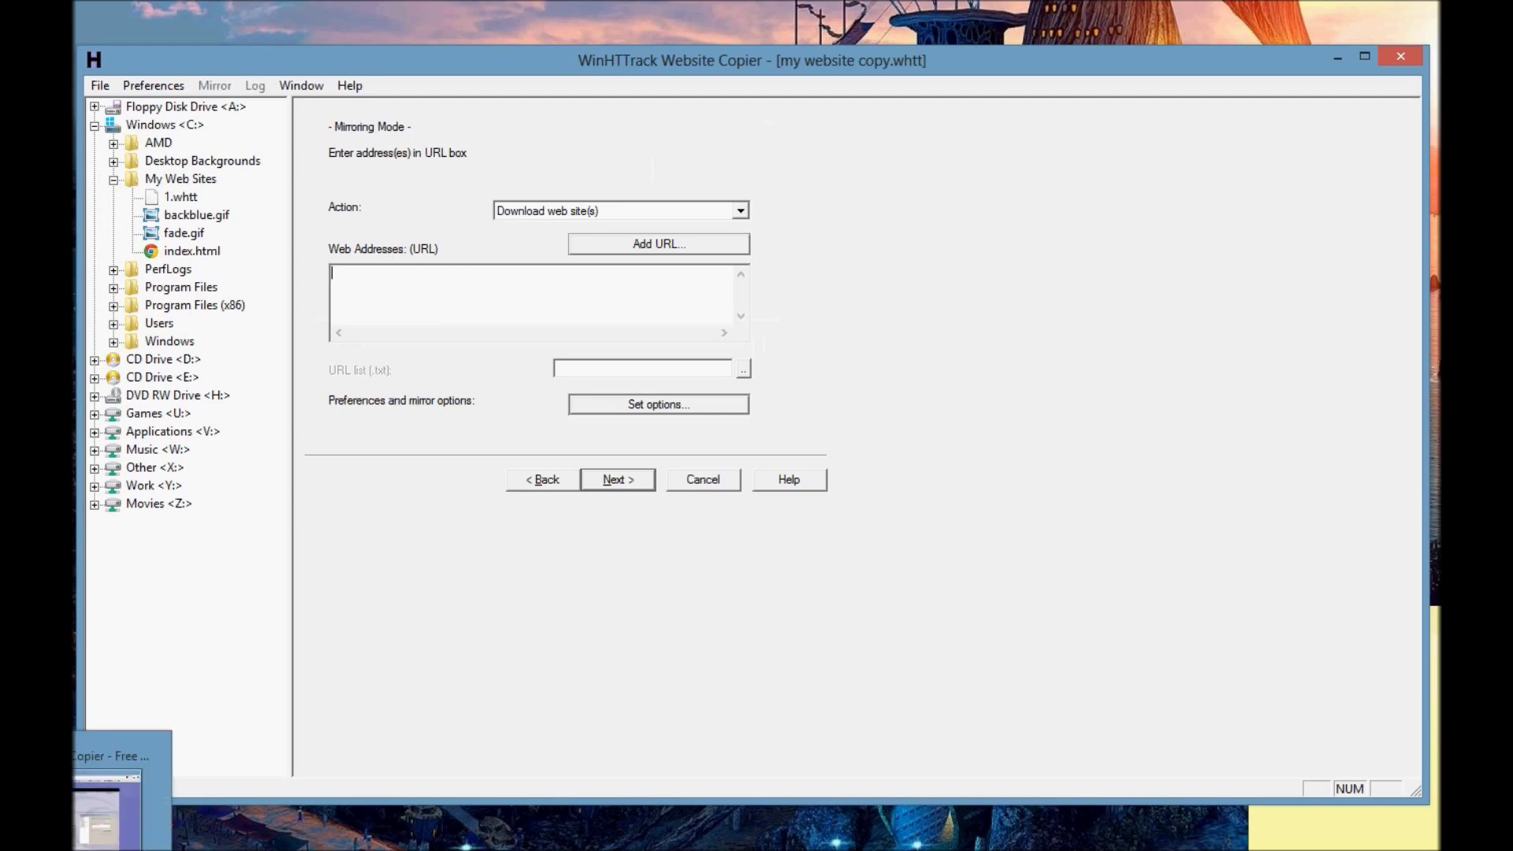
- Load the davidashcroft.co.uk website in a new Chrome tab
mouse_move(106, 812)
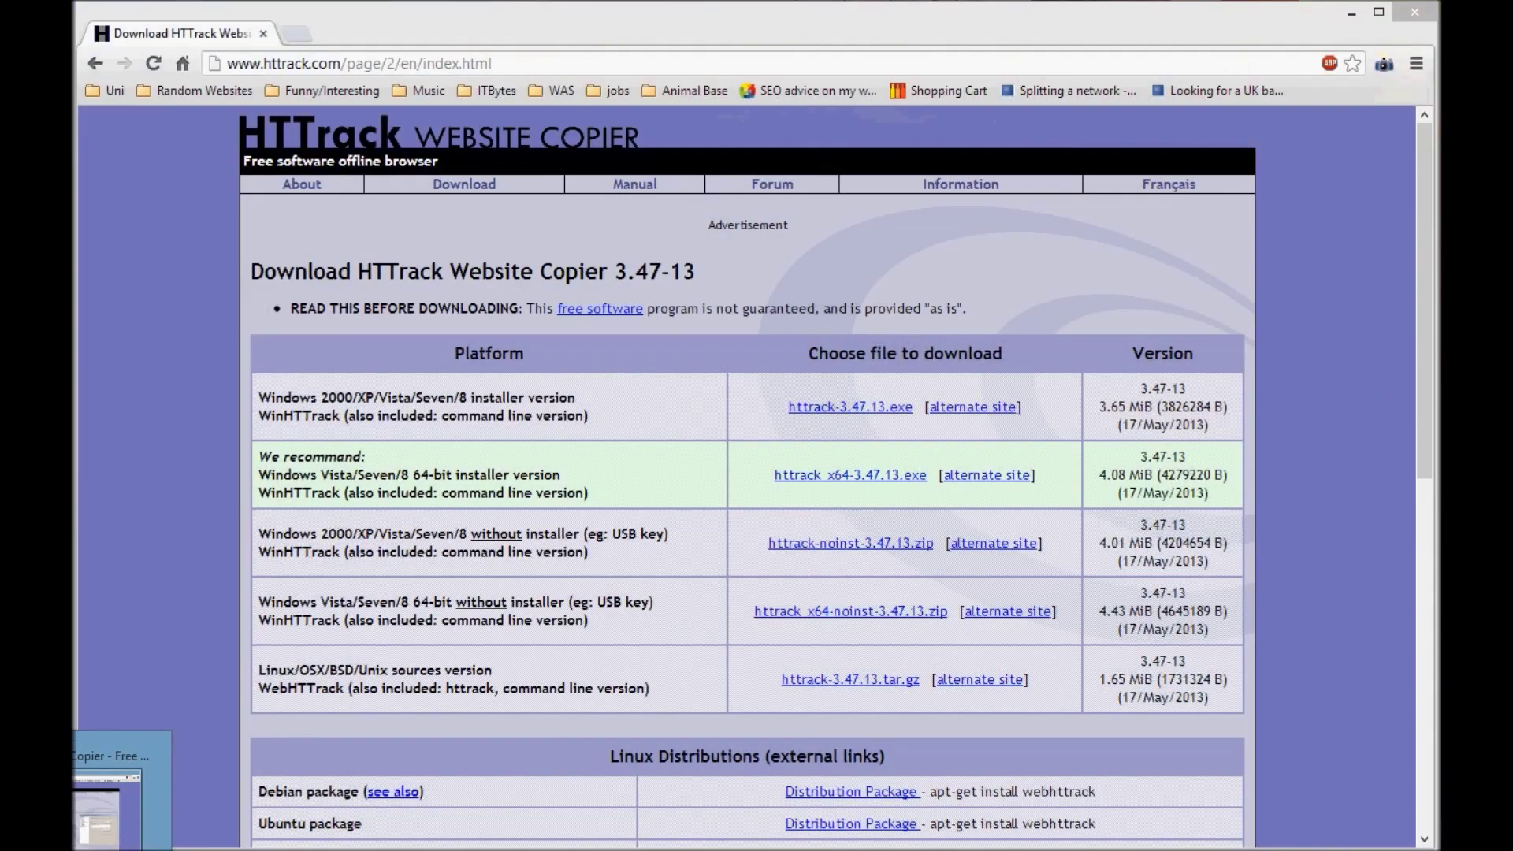
left_click(106, 812)
left_click(303, 35)
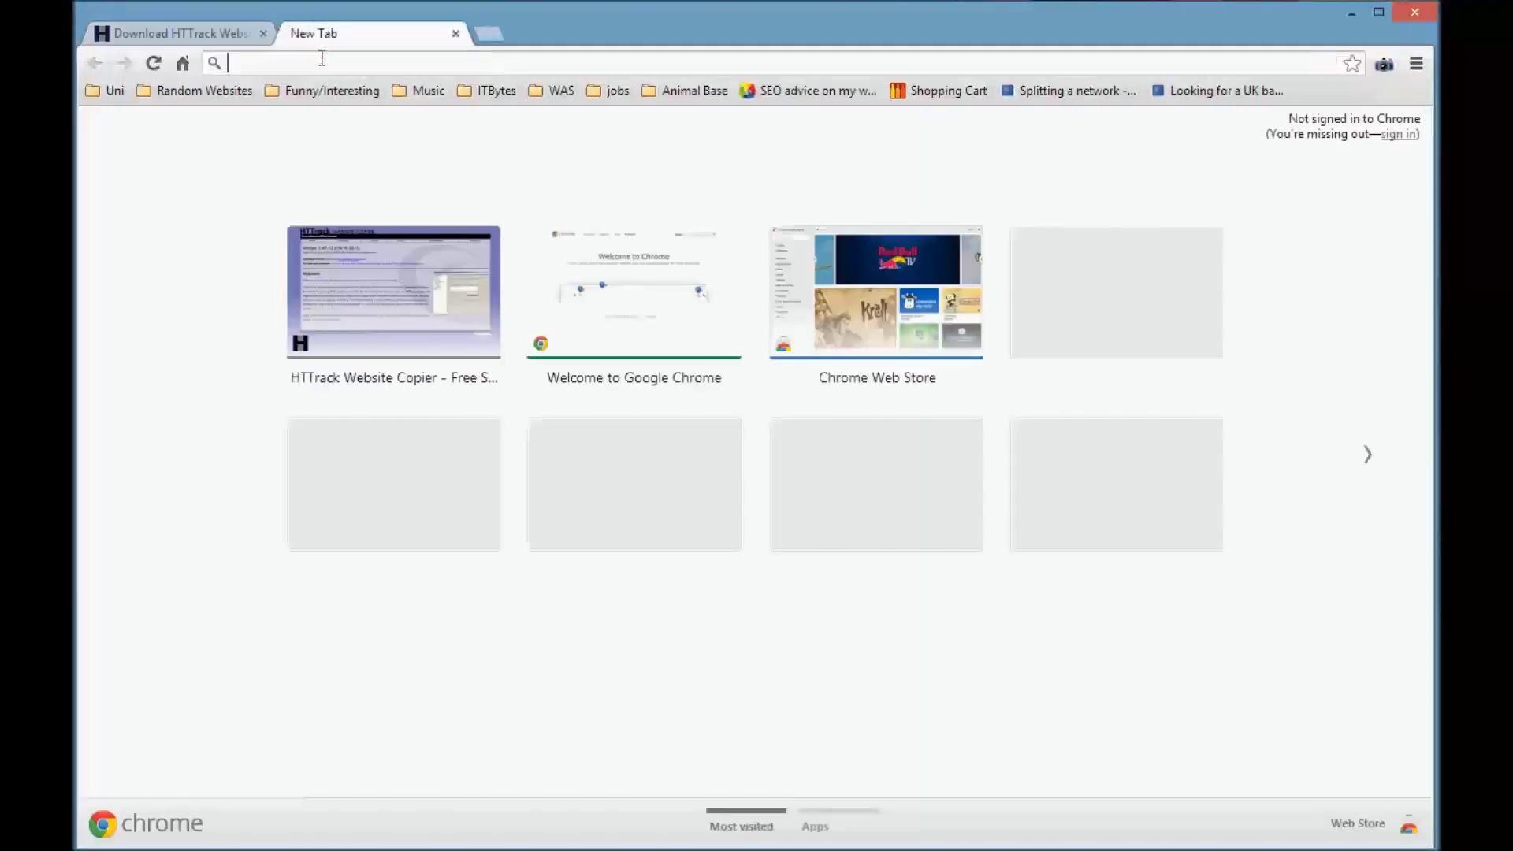
type("www.dav")
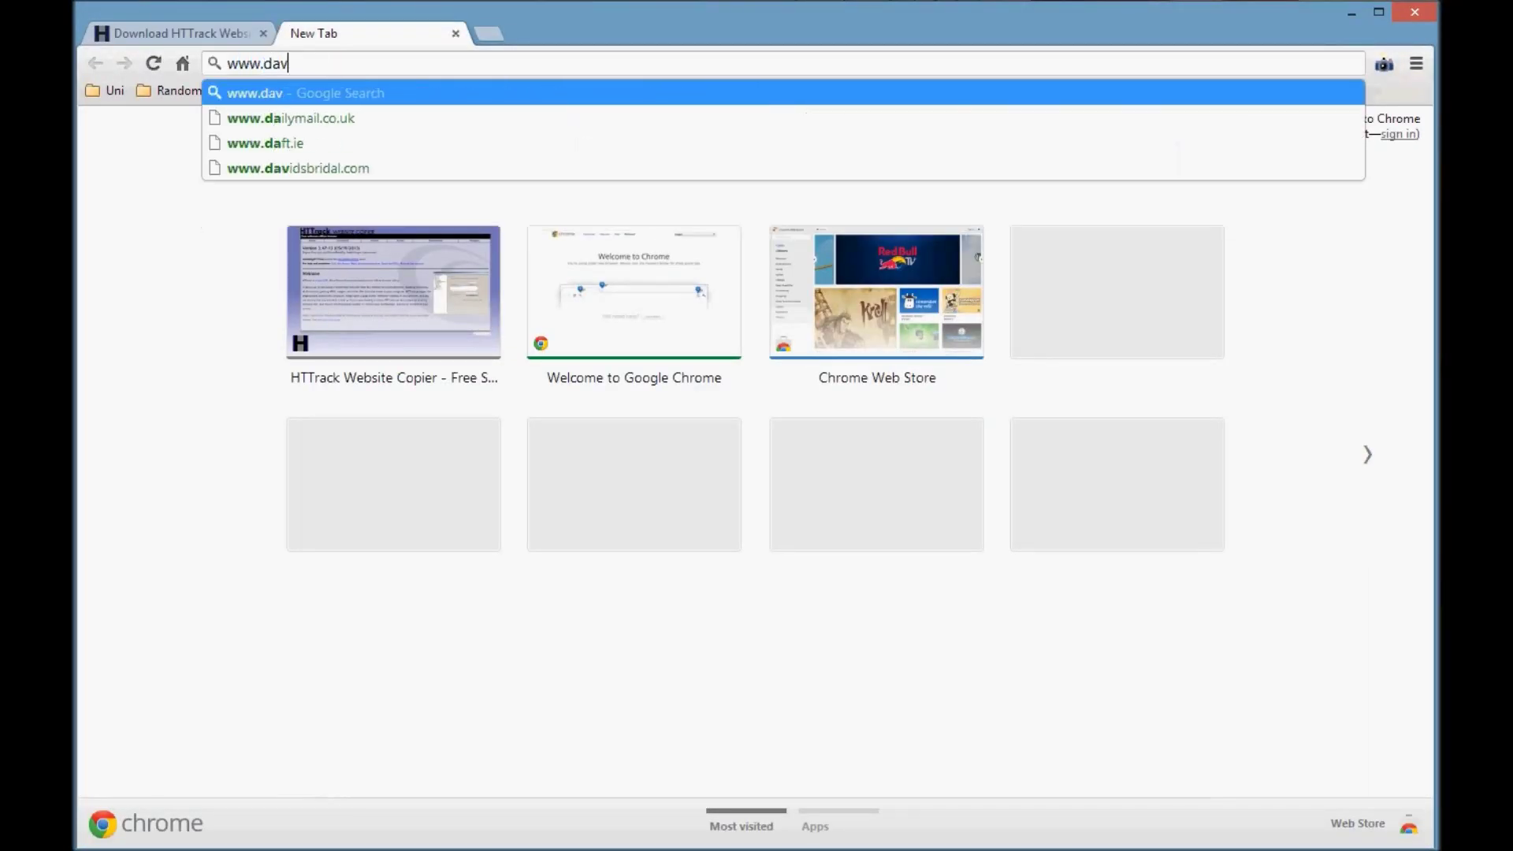
type("idashcoroft.co.uk")
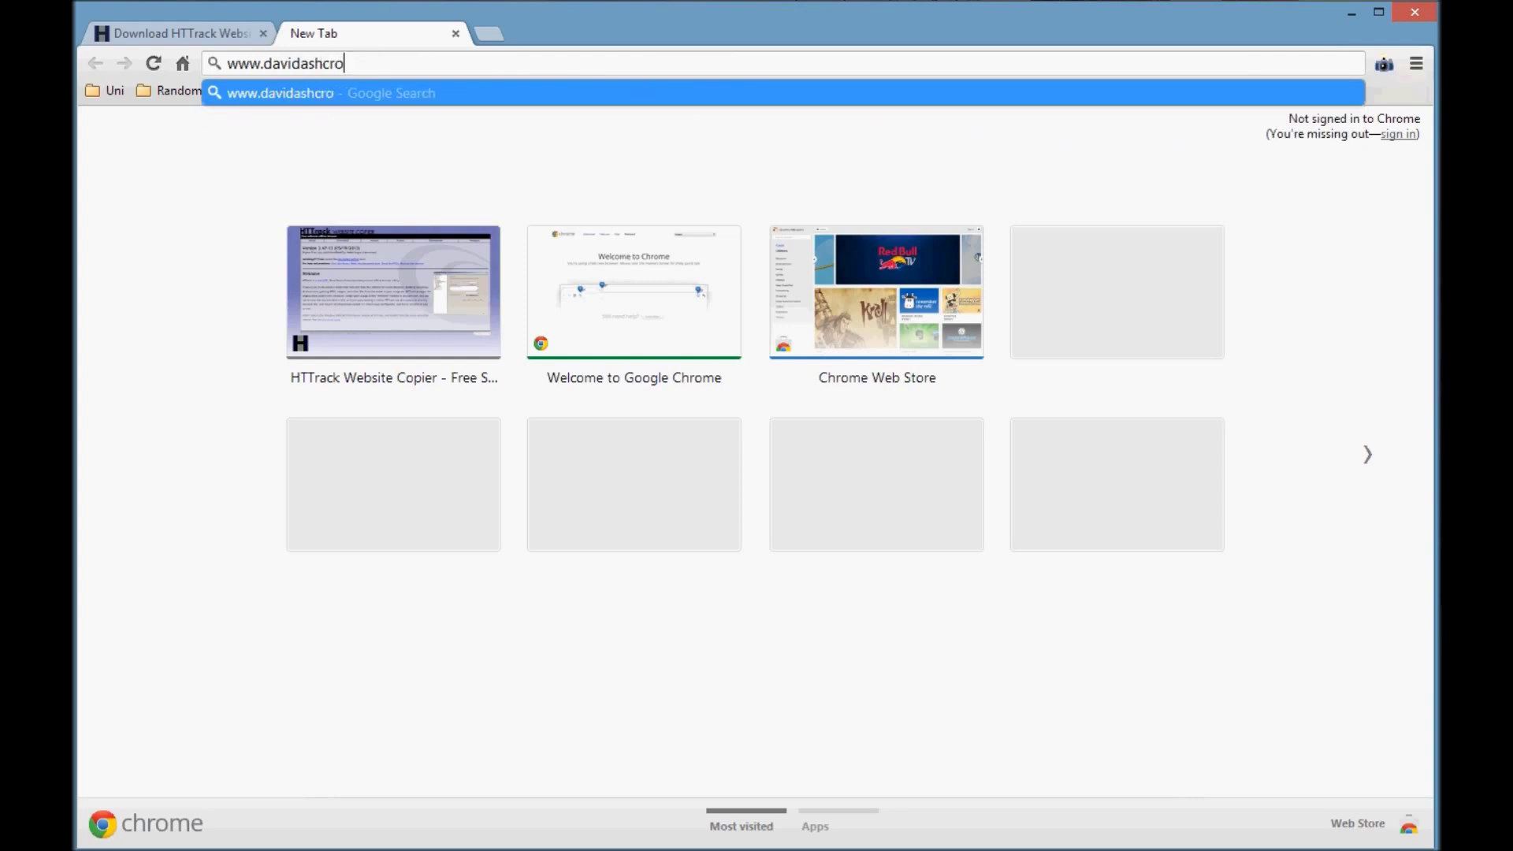
key("Return")
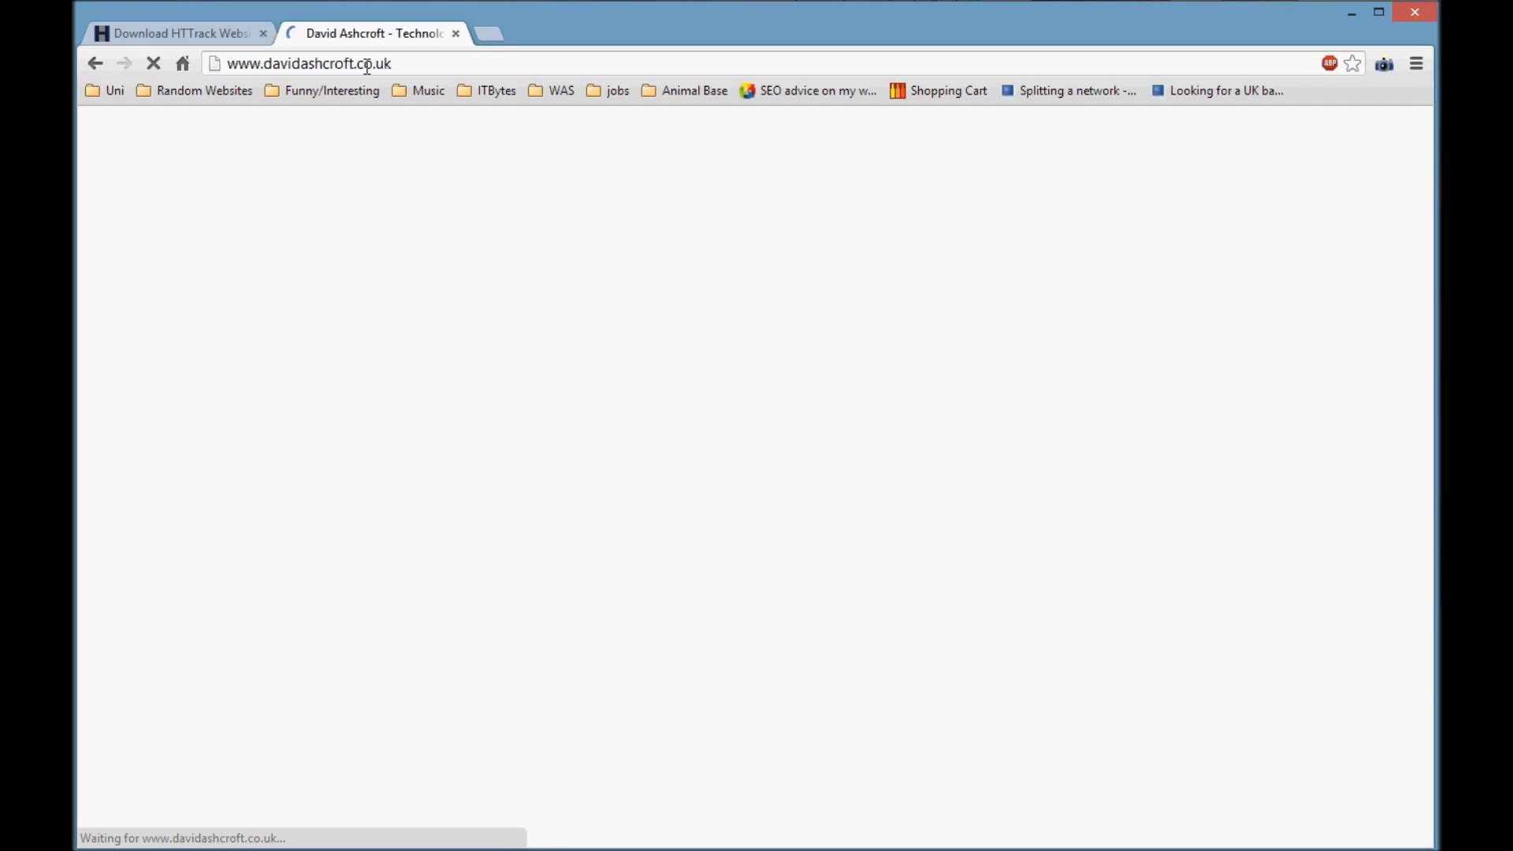
- Copy the davidashcroft.co.uk address from Chrome's address bar
left_click(253, 63)
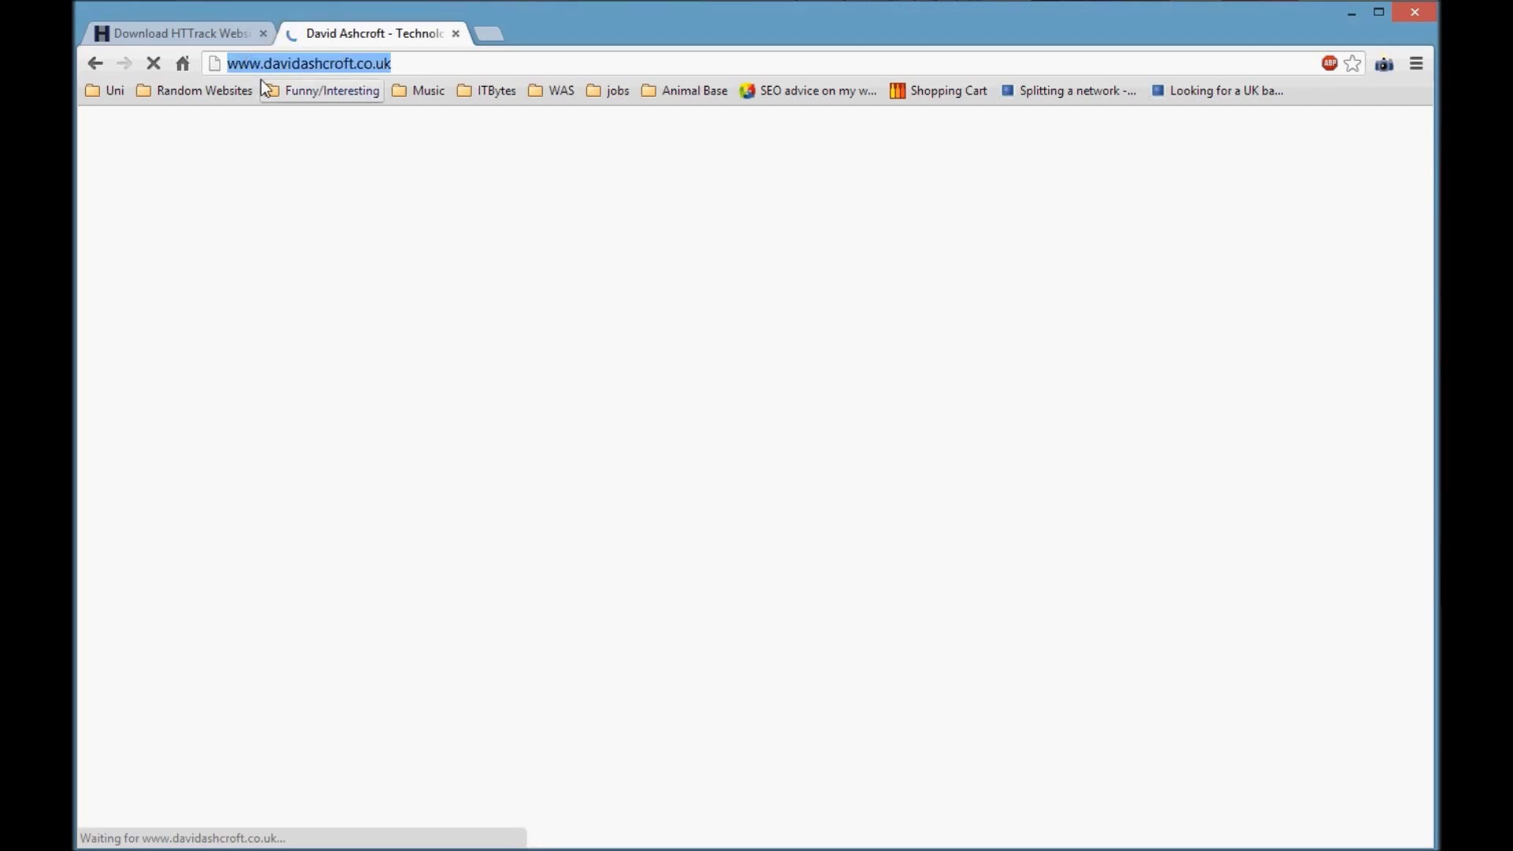
right_click(273, 63)
left_click(353, 158)
right_click(309, 70)
left_click(394, 164)
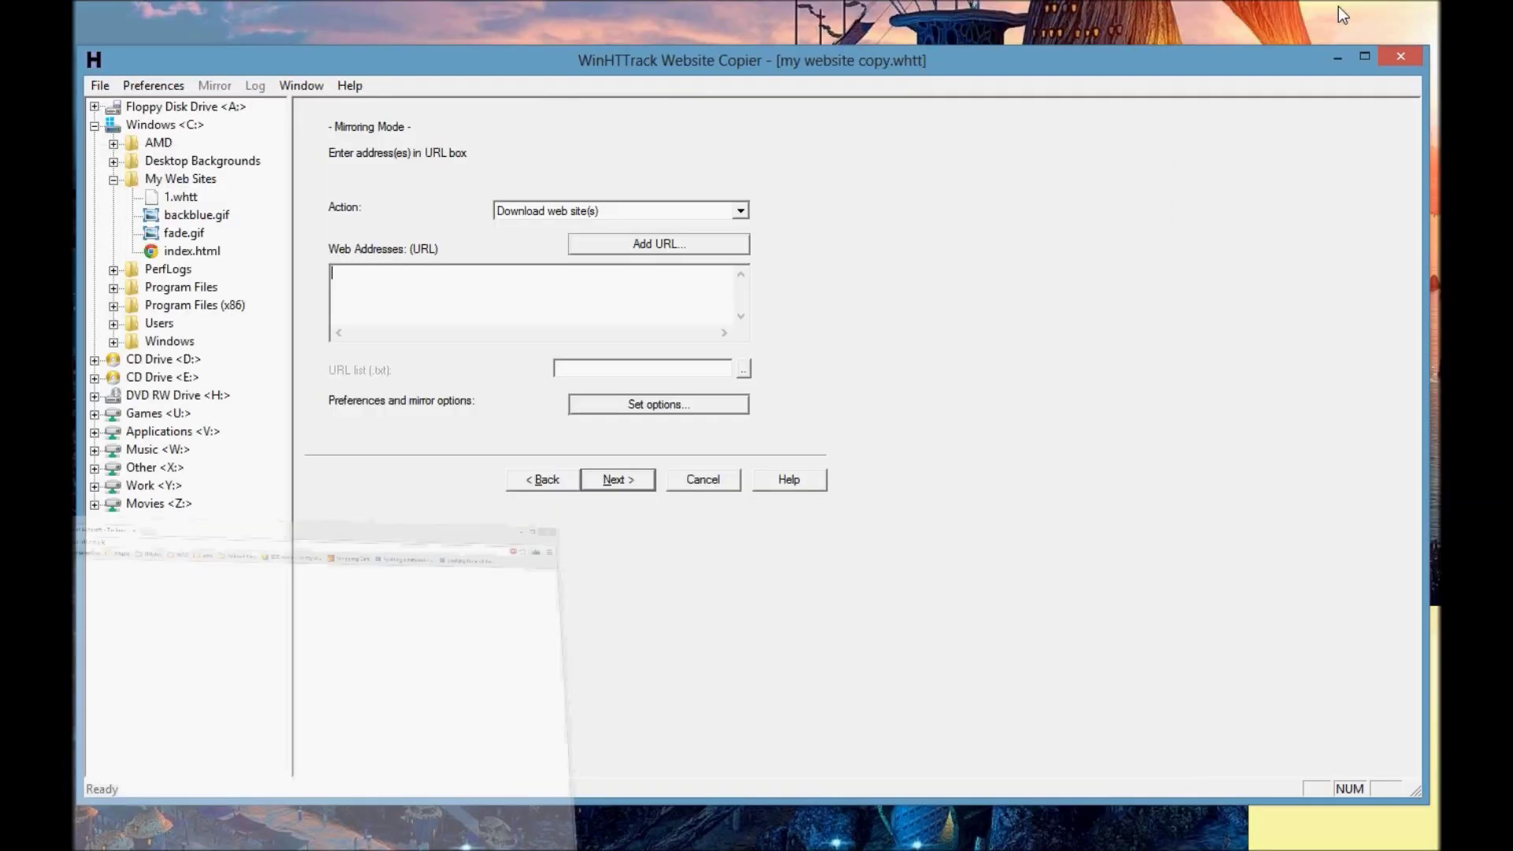
right_click(390, 282)
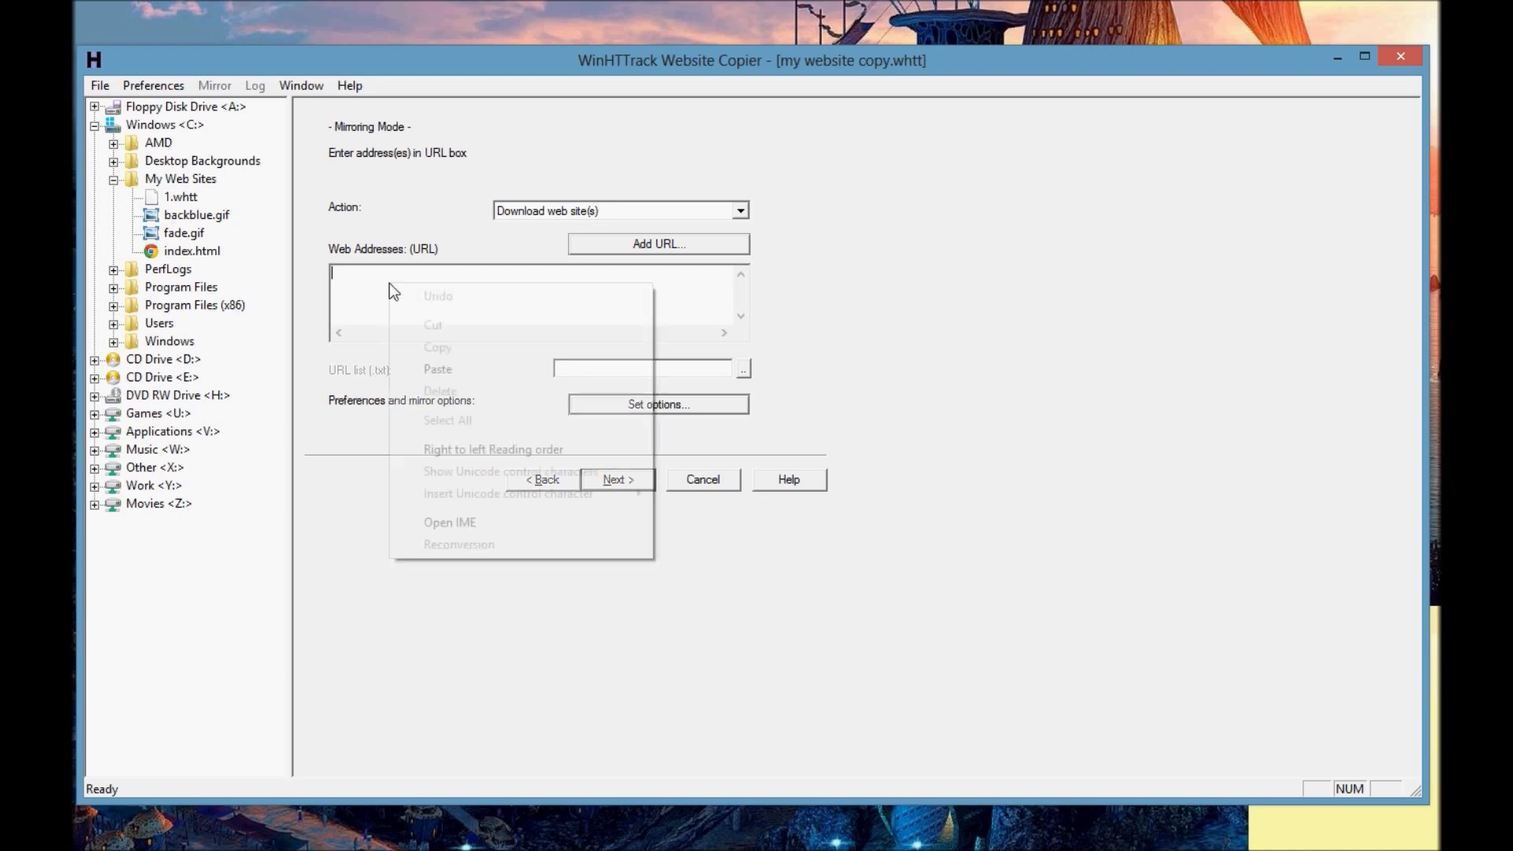
left_click(466, 371)
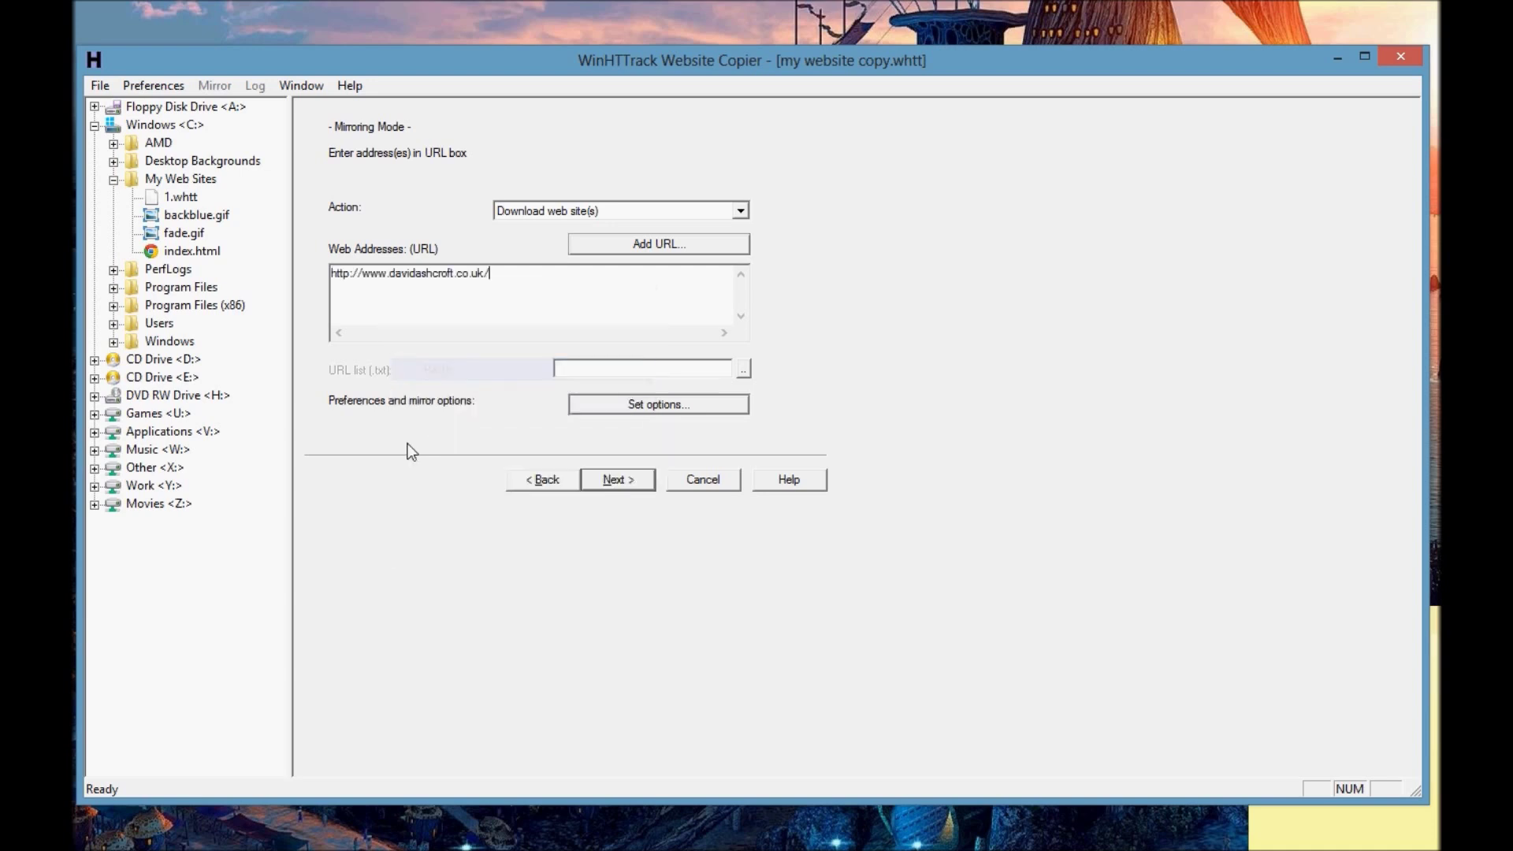
left_click_drag(363, 273, 298, 277)
left_click(362, 290)
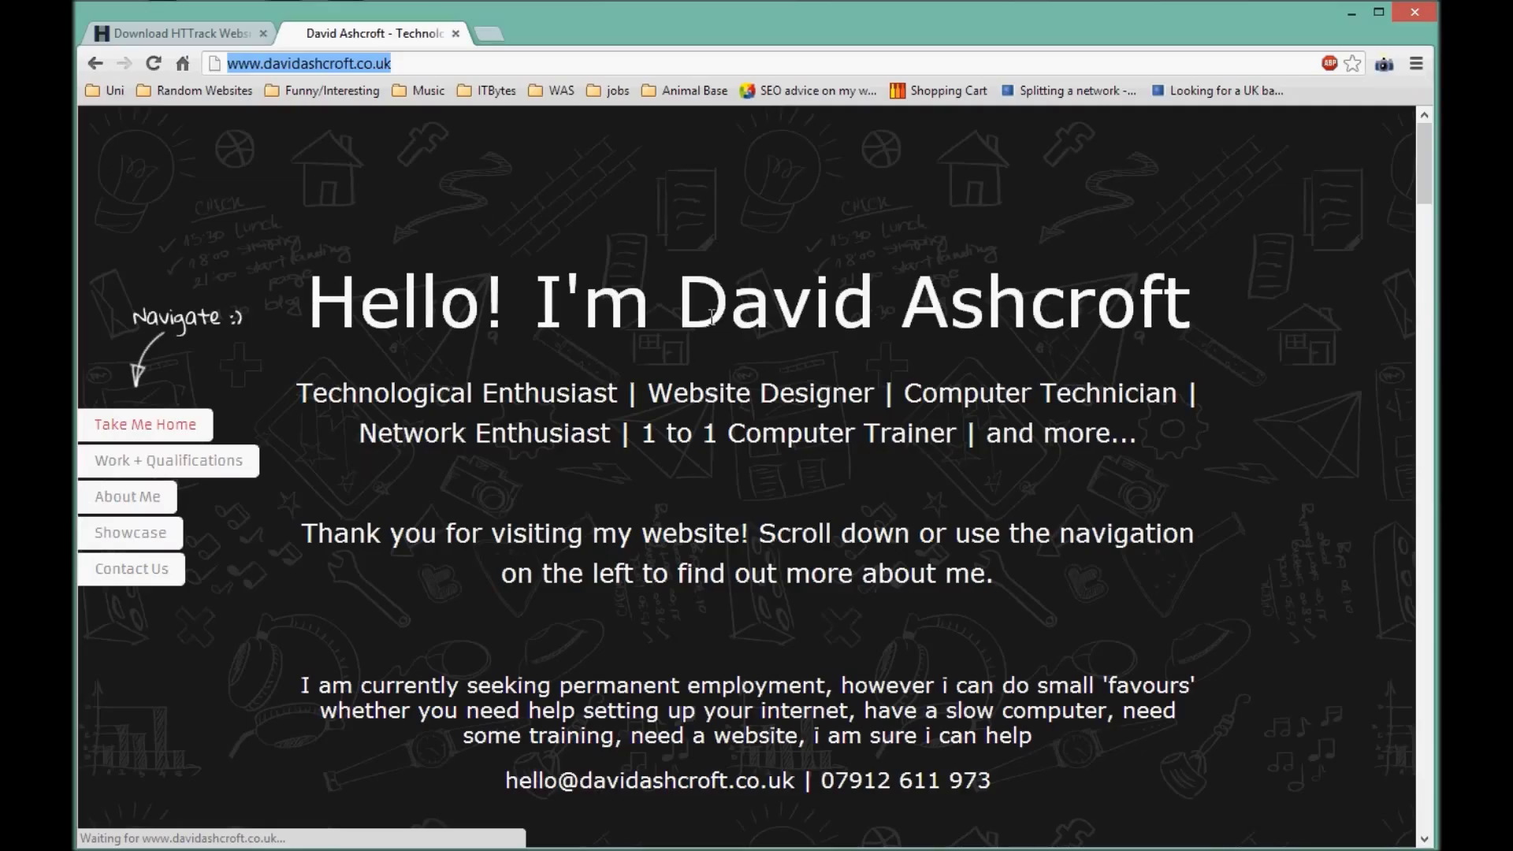
scroll(882, 394, "down", 15)
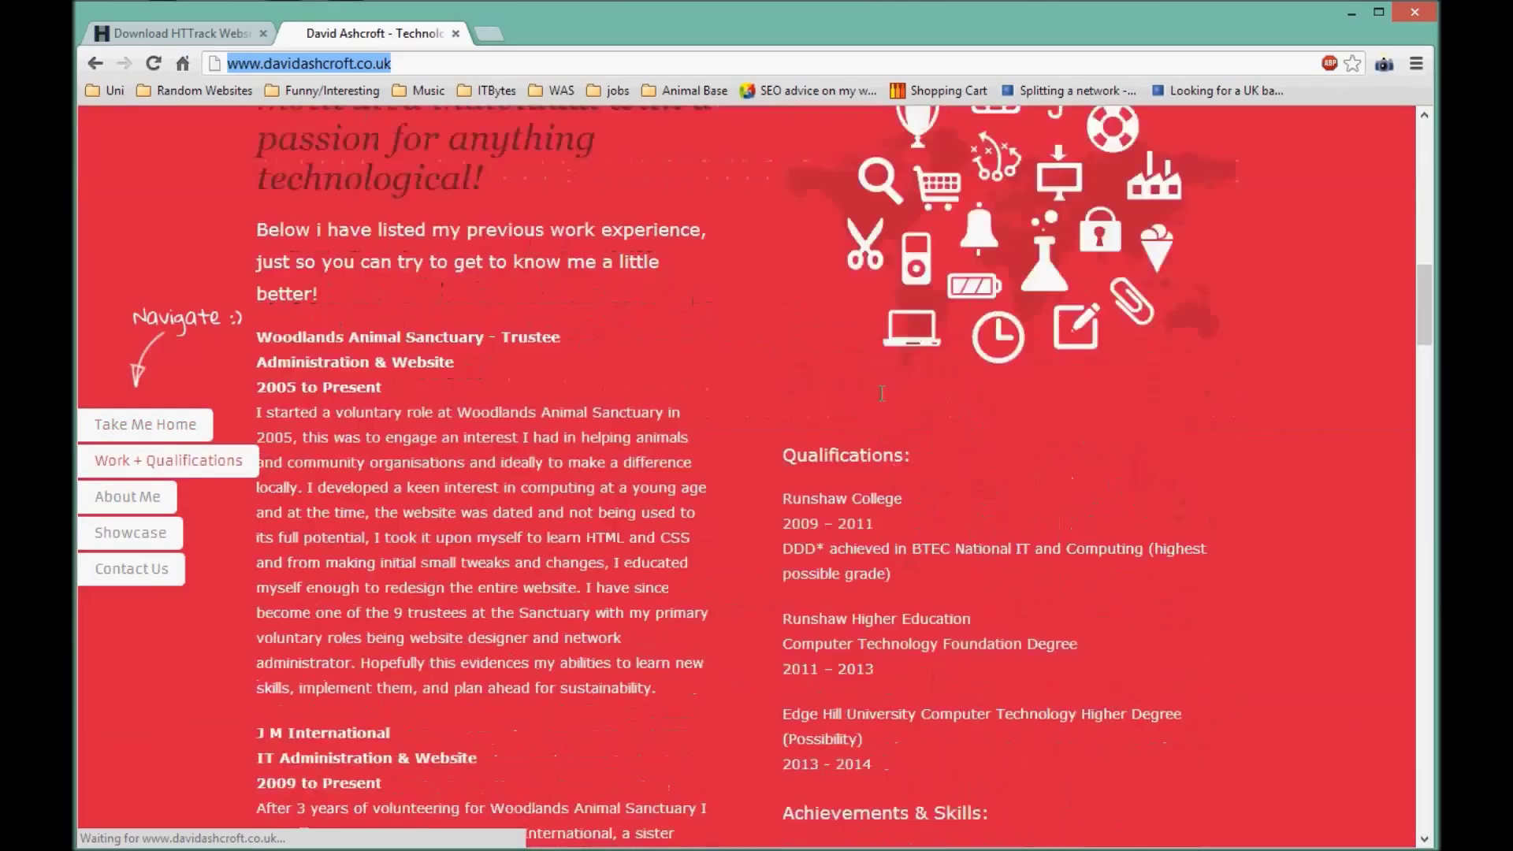
scroll(882, 394, "down", 4)
scroll(882, 394, "up", 12)
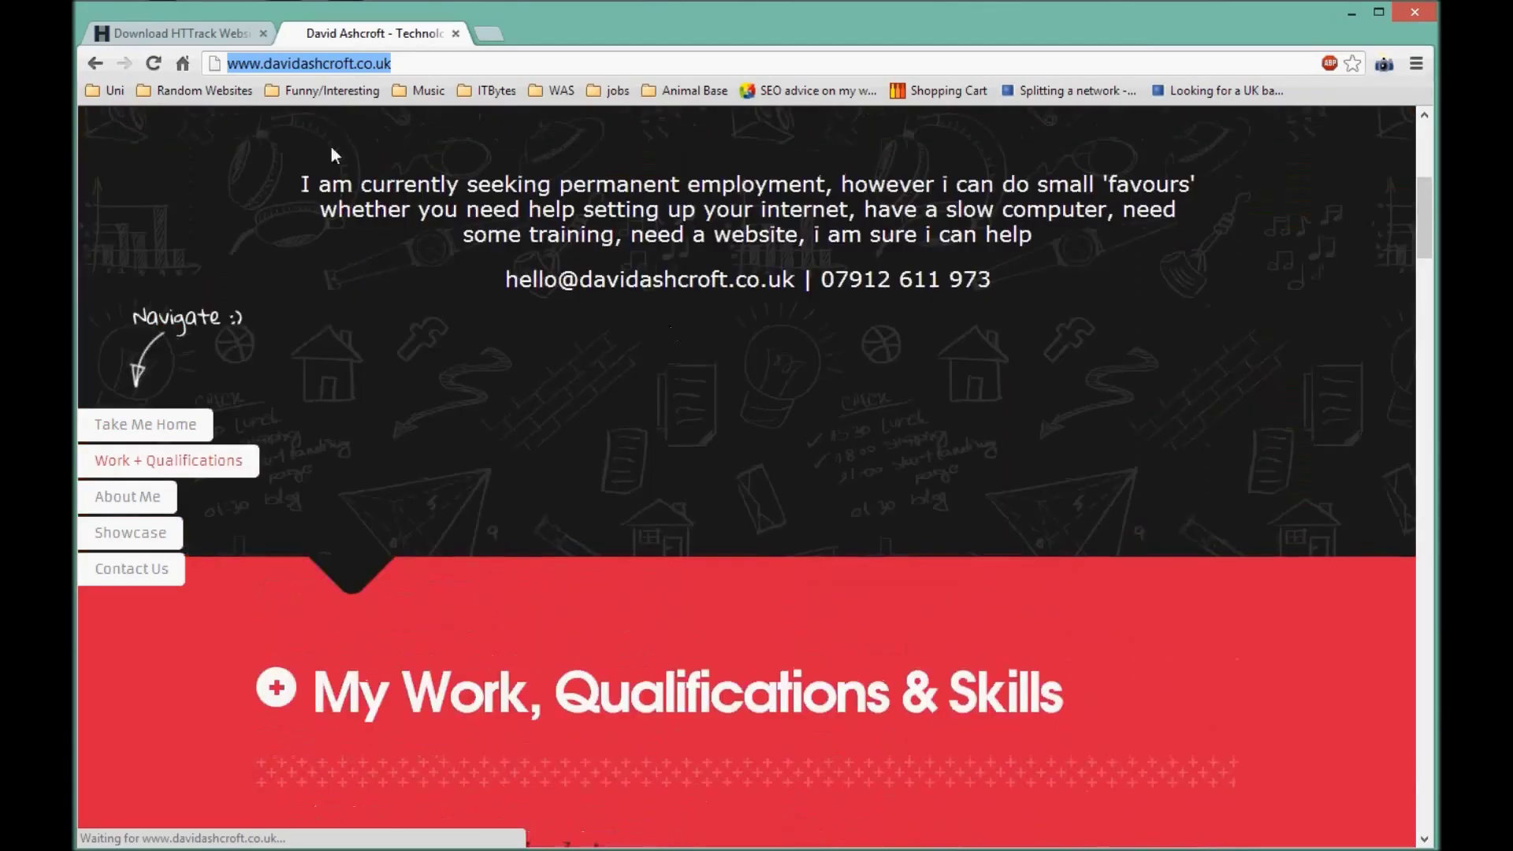
left_click(323, 64)
left_click_drag(321, 63, 393, 63)
left_click(392, 63)
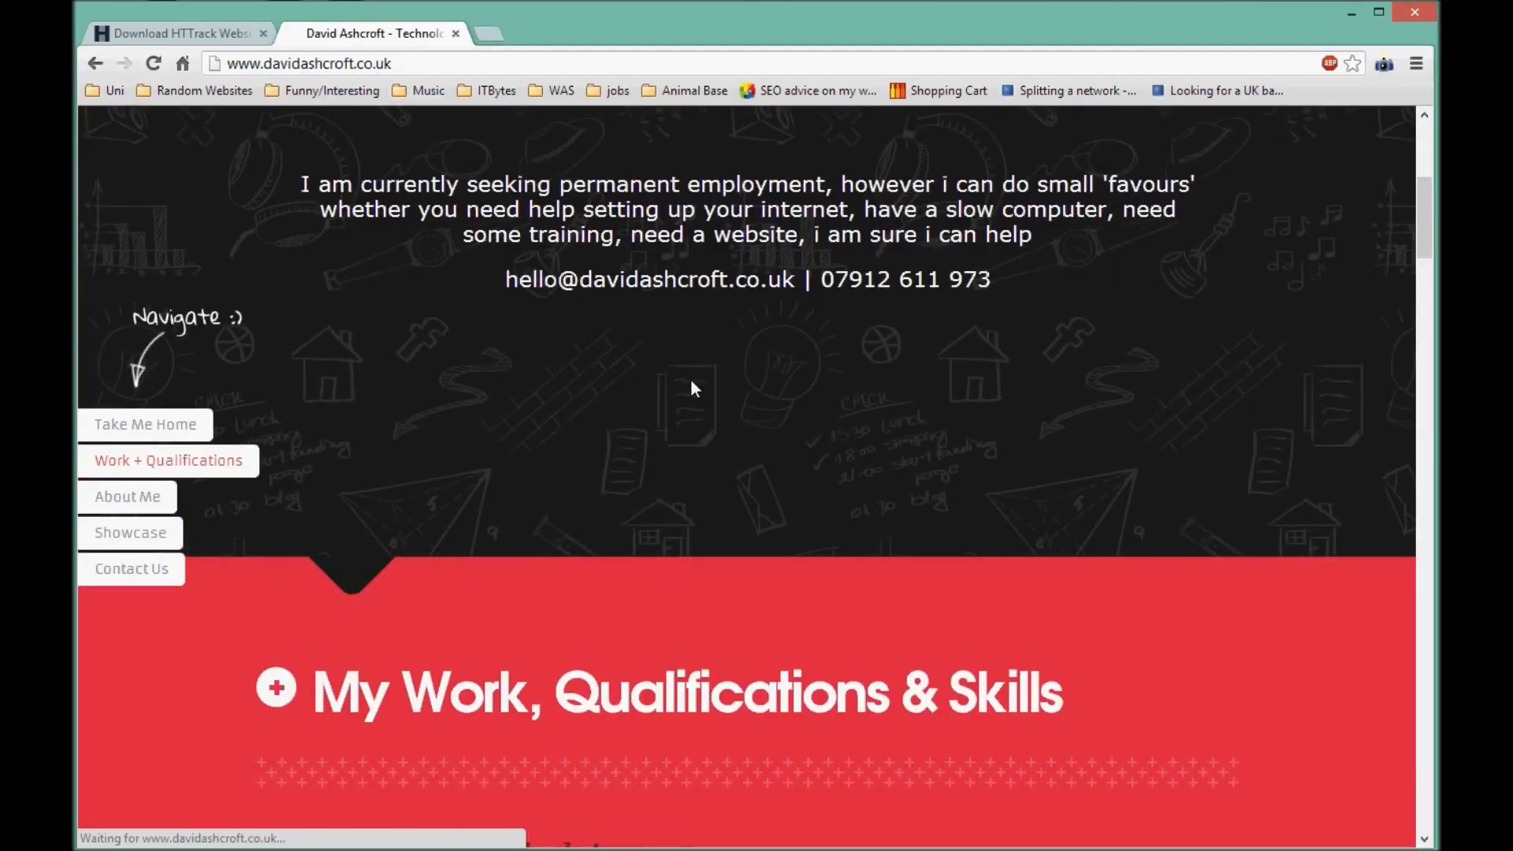
scroll(694, 388, "down", 10)
- Minimize Chrome, continue past the Mirroring Mode page, and finish to start mirroring davidashcroft.co.uk
left_click(1348, 19)
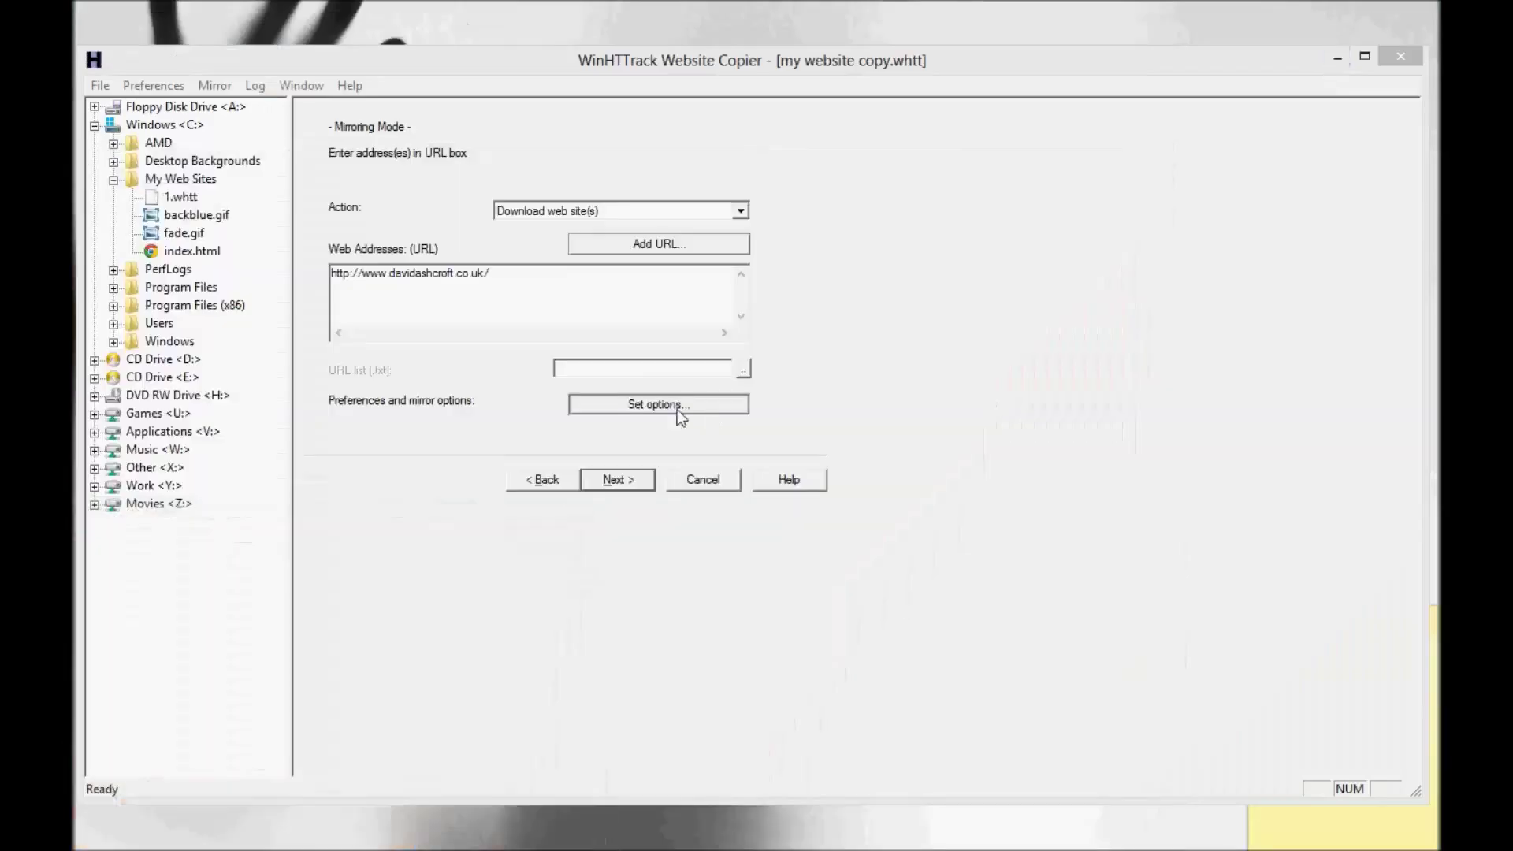
left_click(499, 271)
left_click(465, 277)
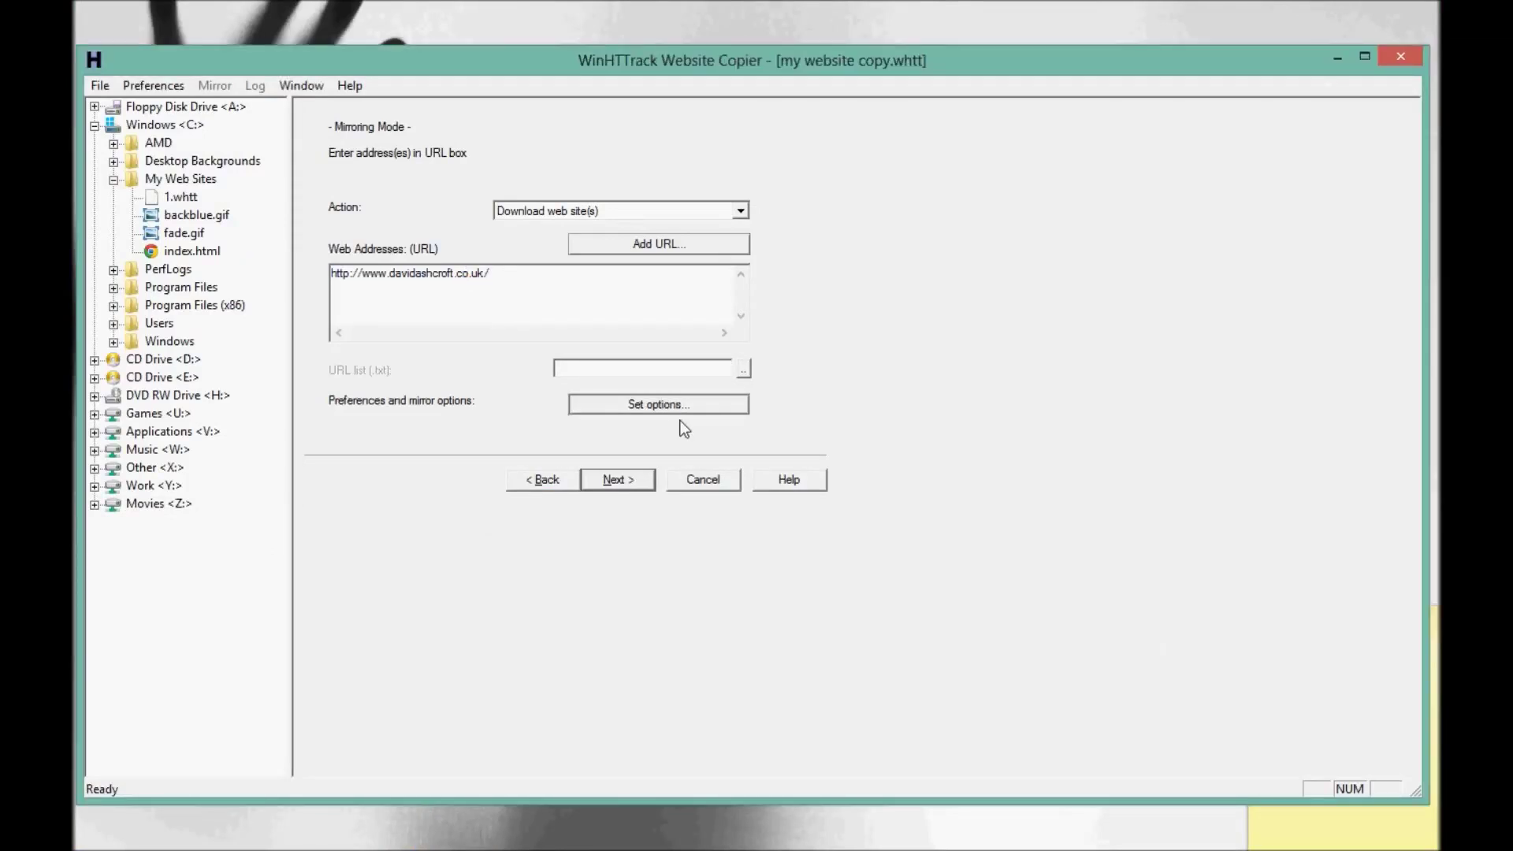
left_click(617, 480)
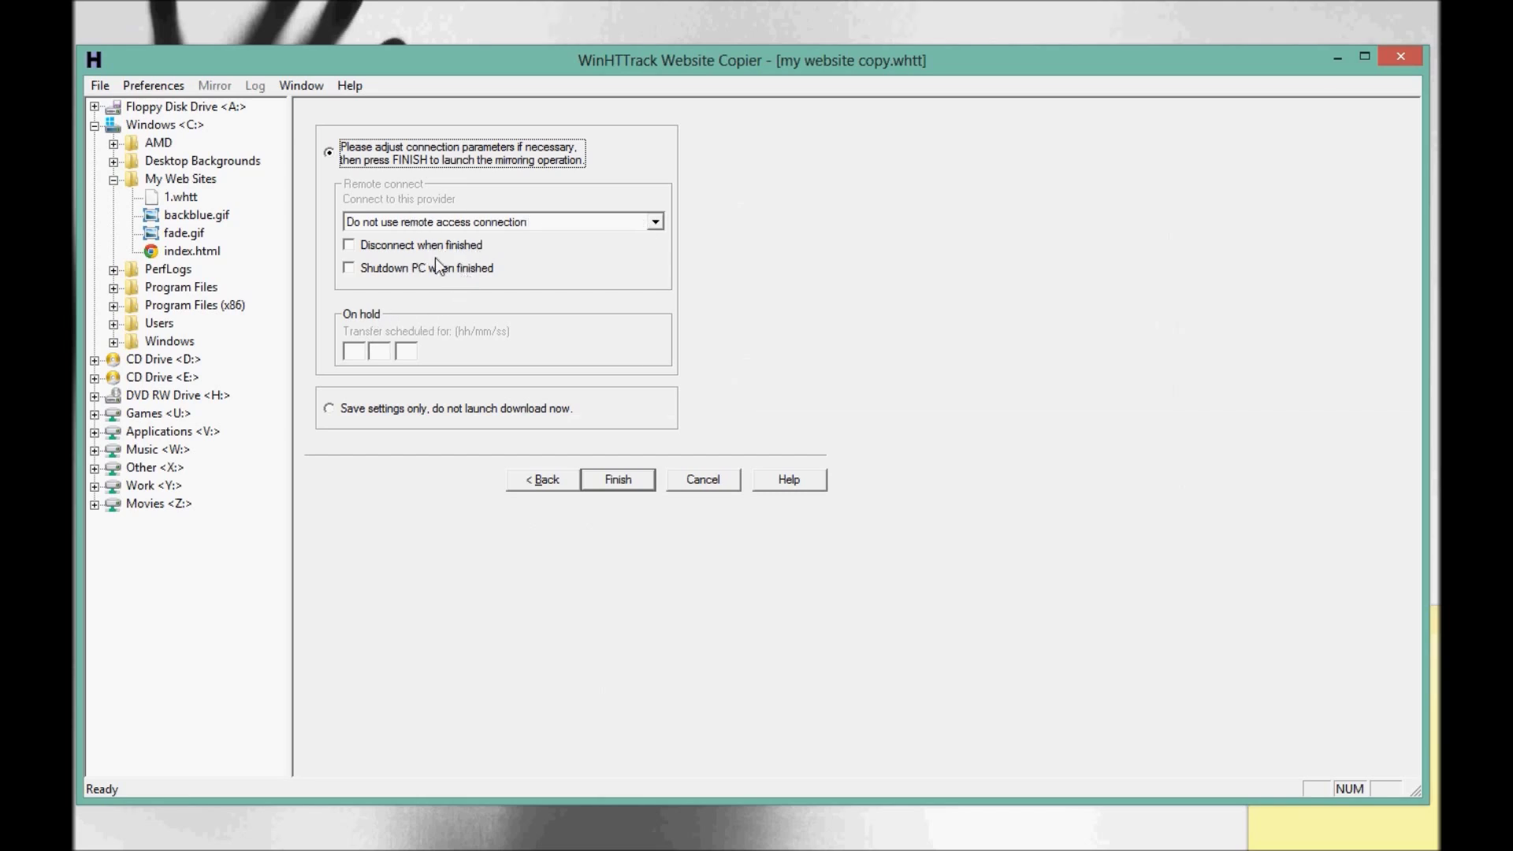
left_click(619, 480)
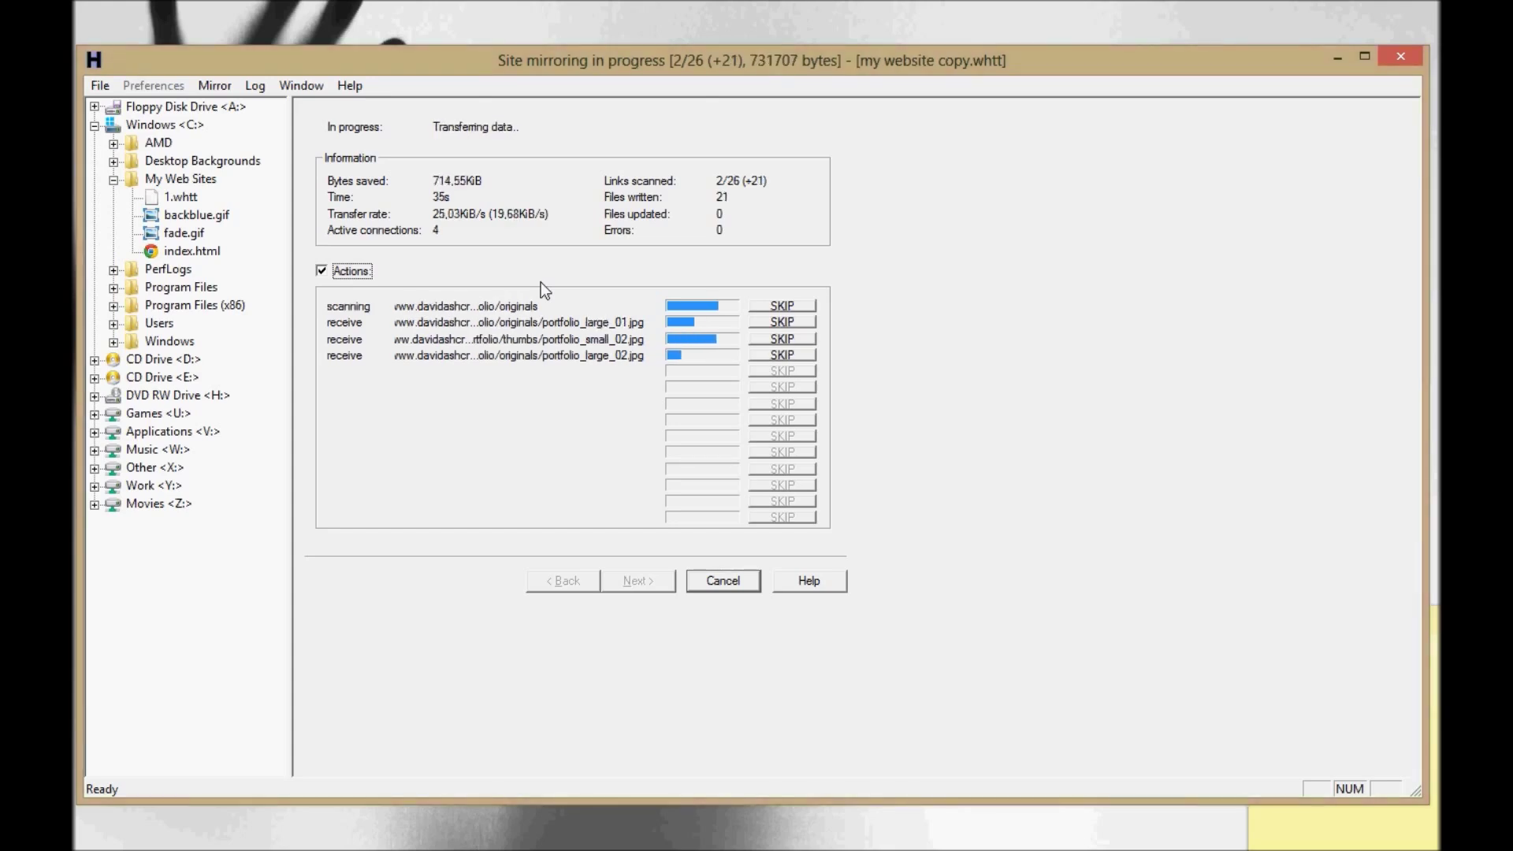
- Bring the live davidashcroft.co.uk site in Chrome back to the front while the mirror runs
left_click(122, 842)
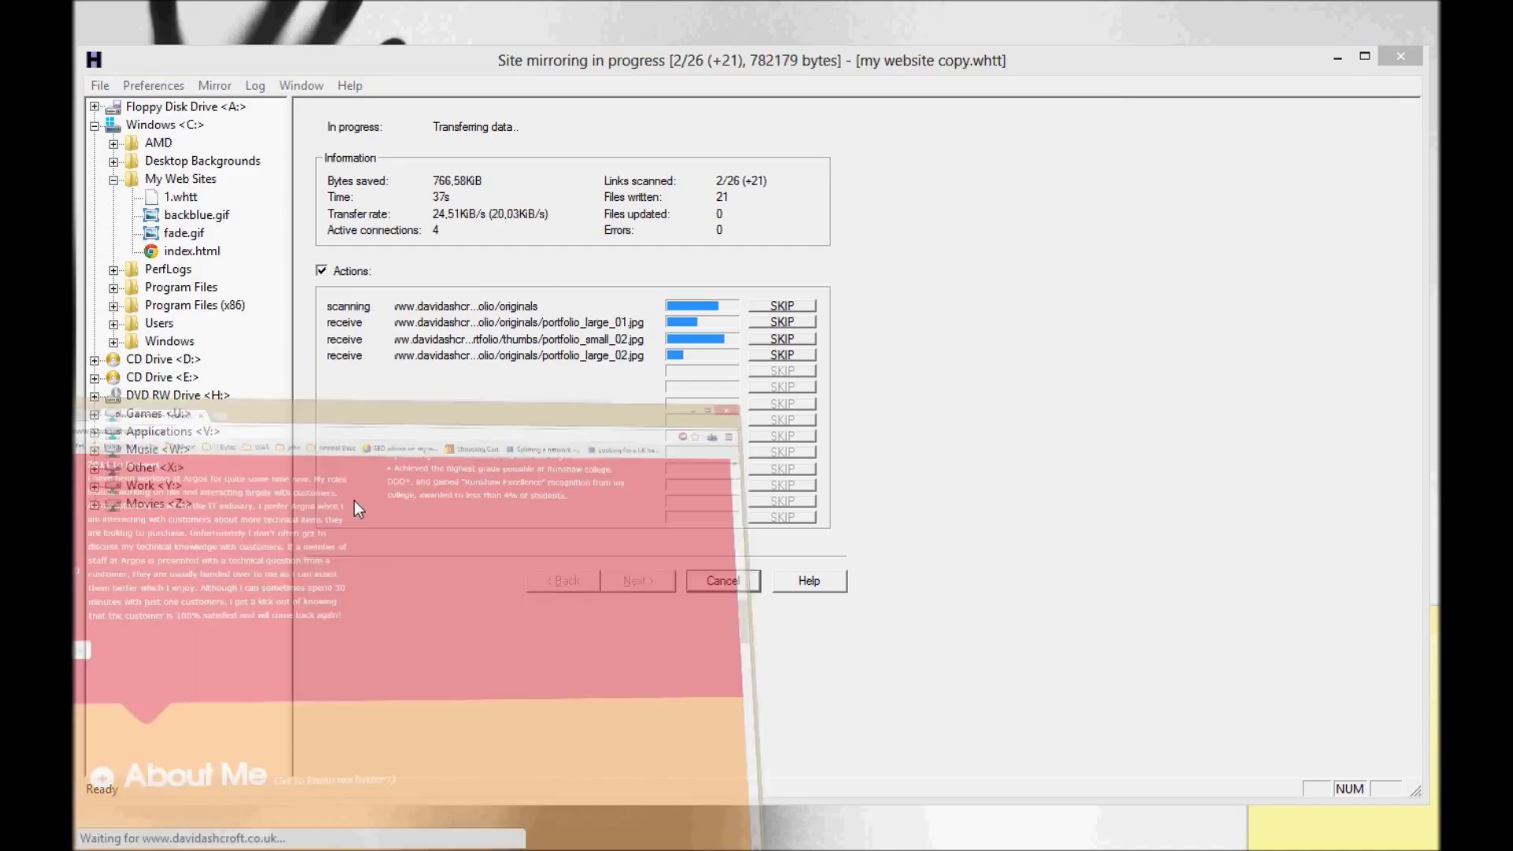
- View the live site's About Me section, then minimize Chrome and show the Start screen
scroll(725, 427, "up", 10)
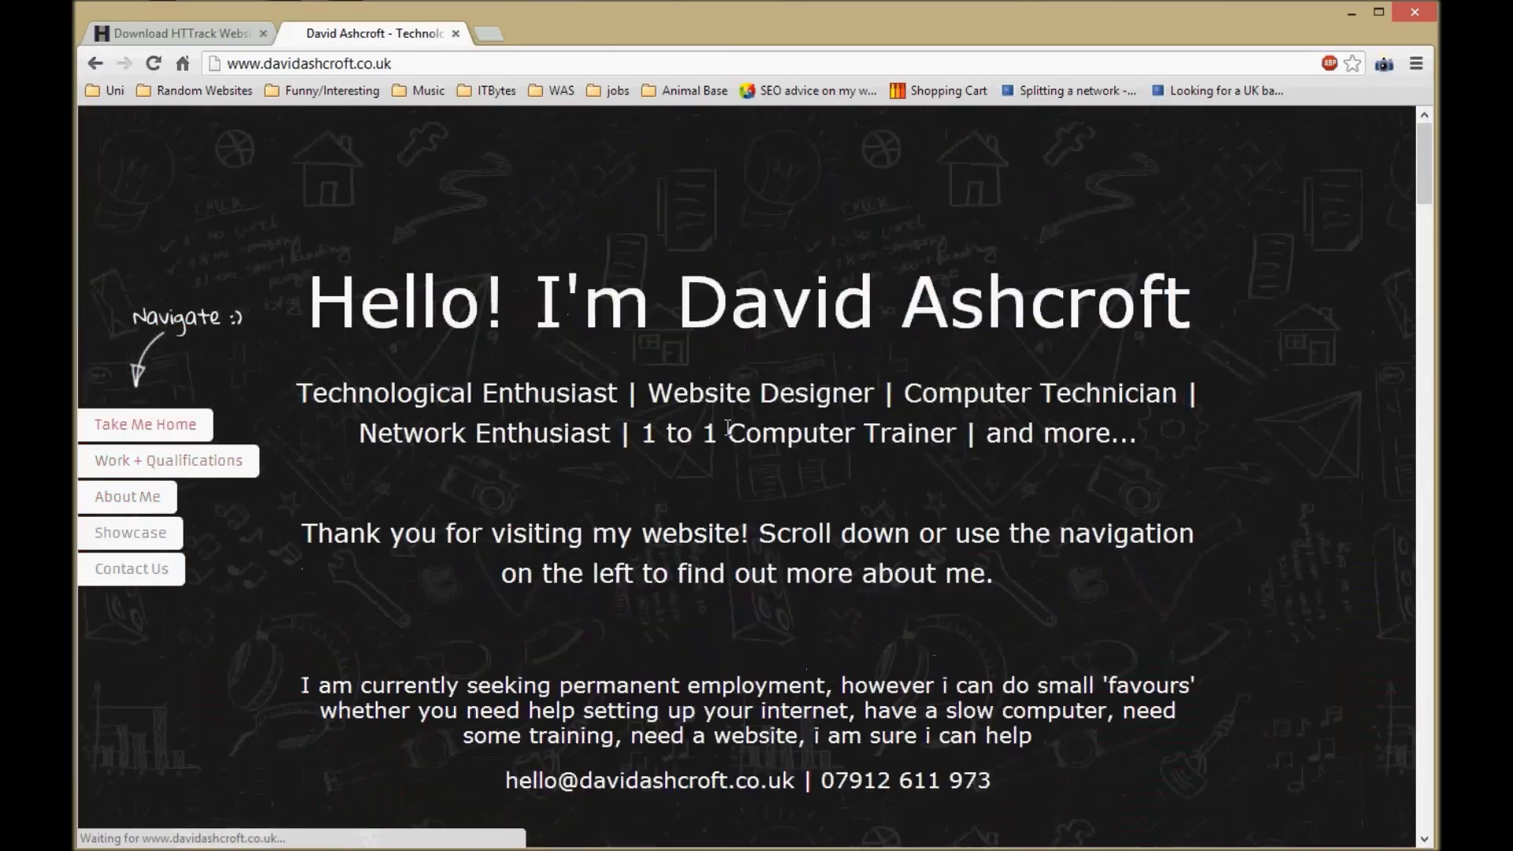
left_click(152, 498)
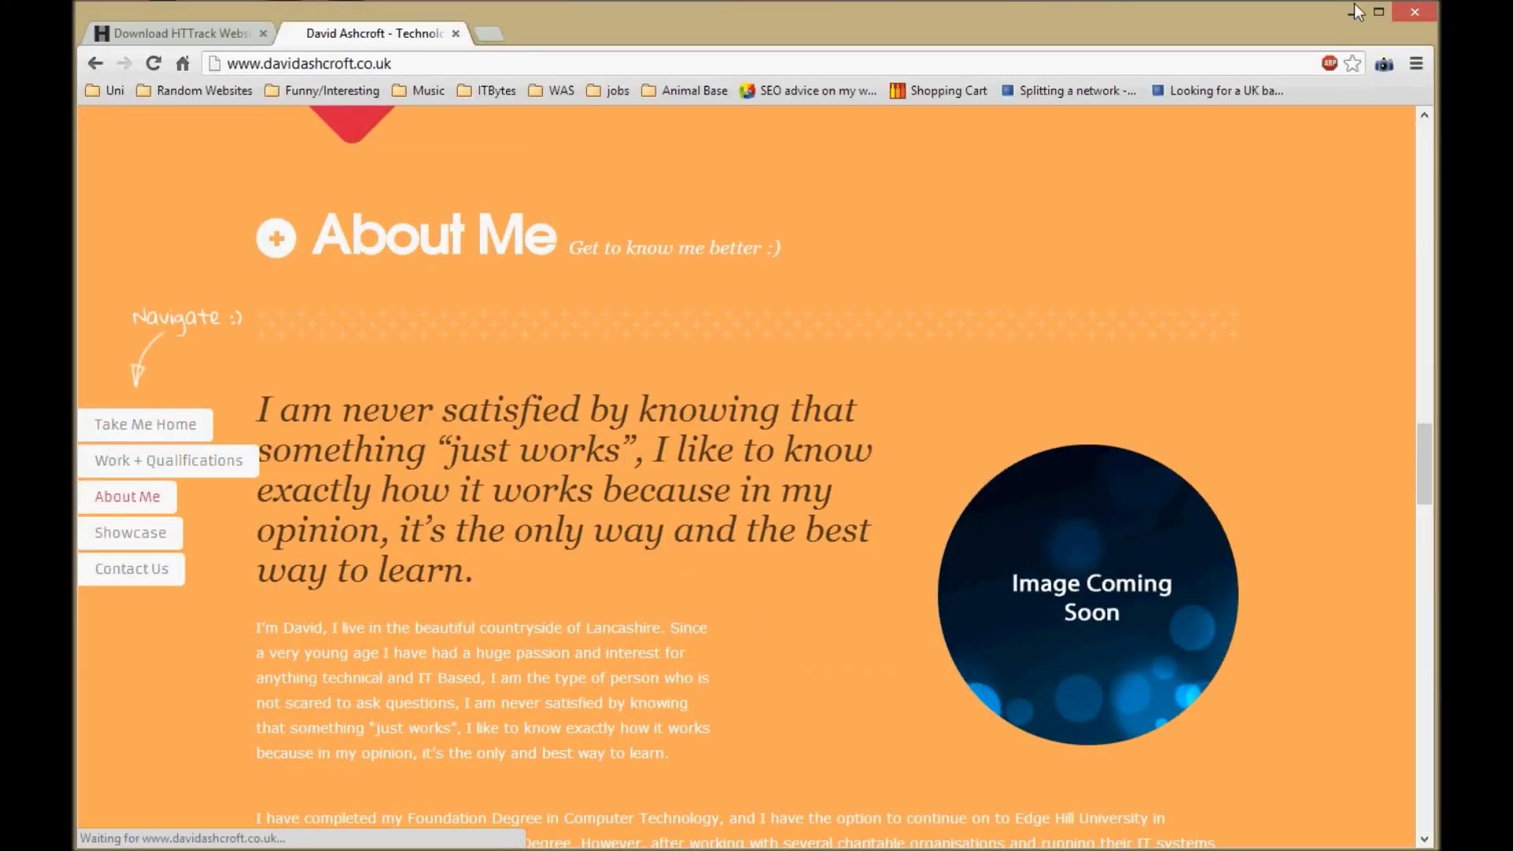
left_click(1354, 11)
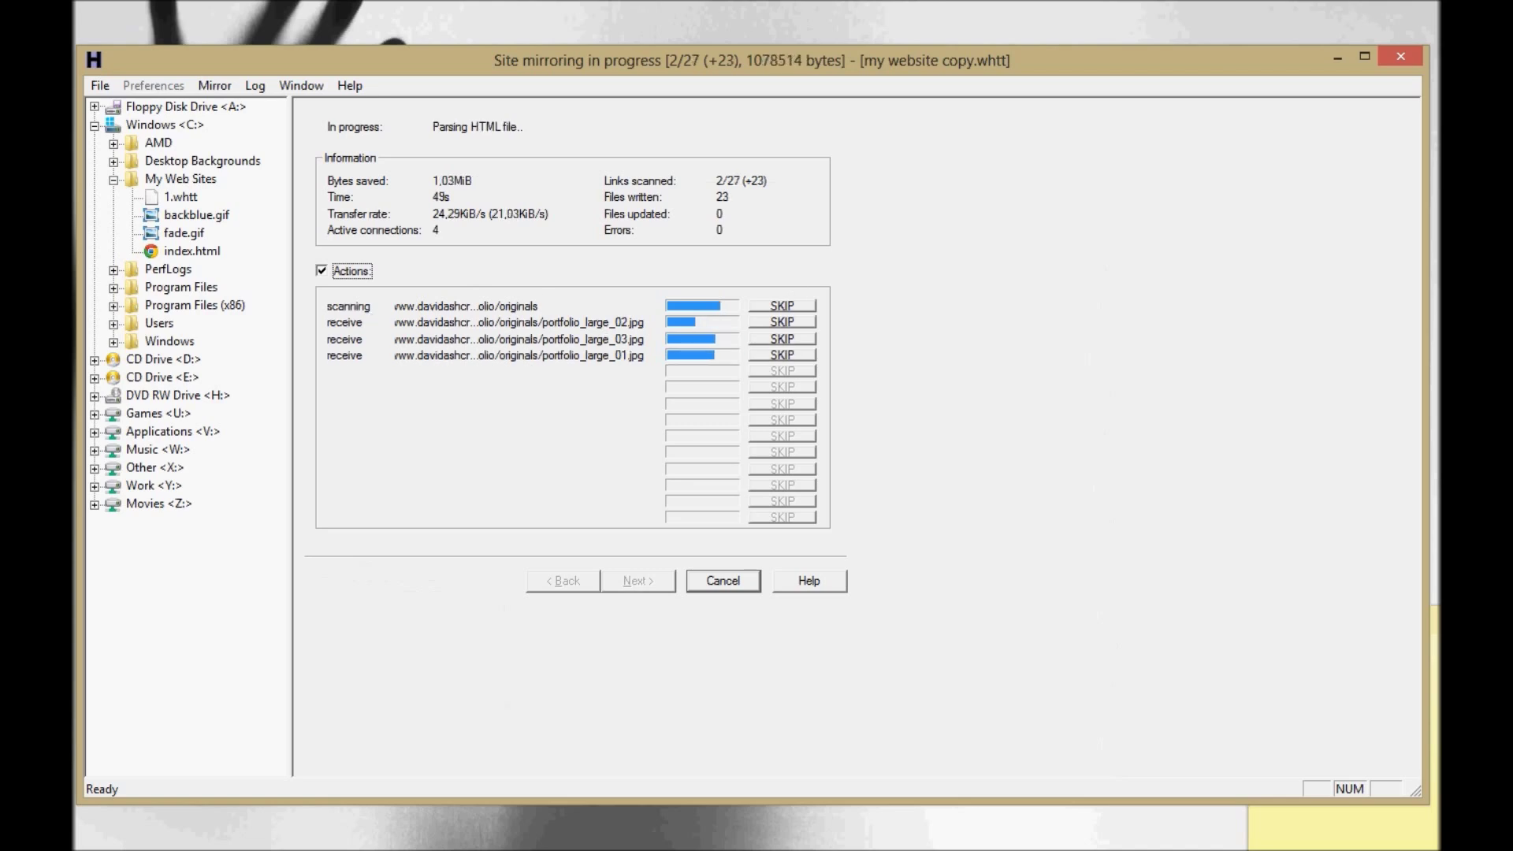
key("super")
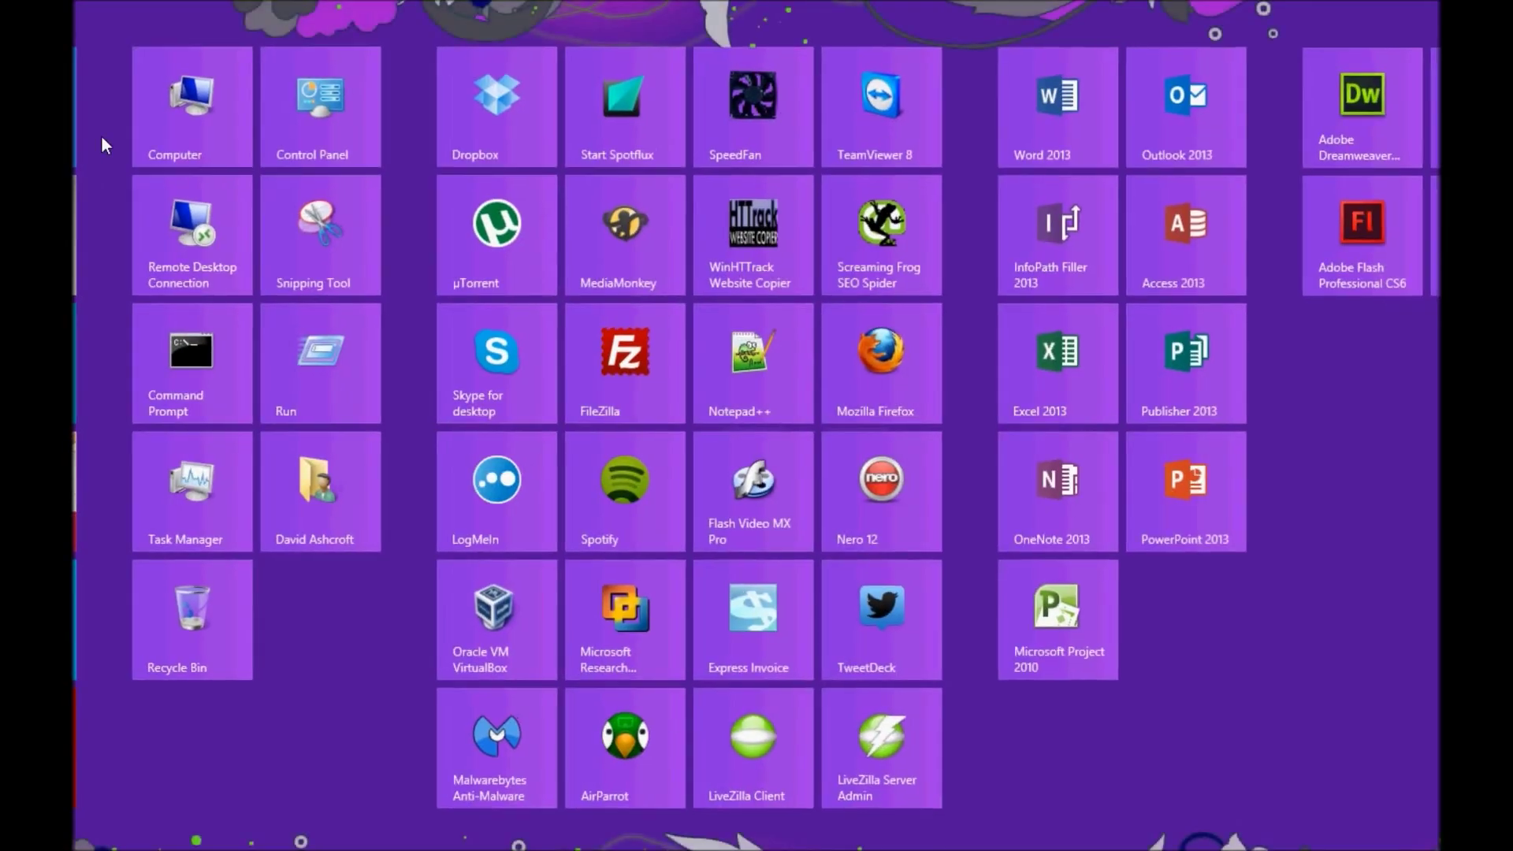
- Open File Explorer and go to C:\My Web Sites\my website copy
key("super")
key("super+e")
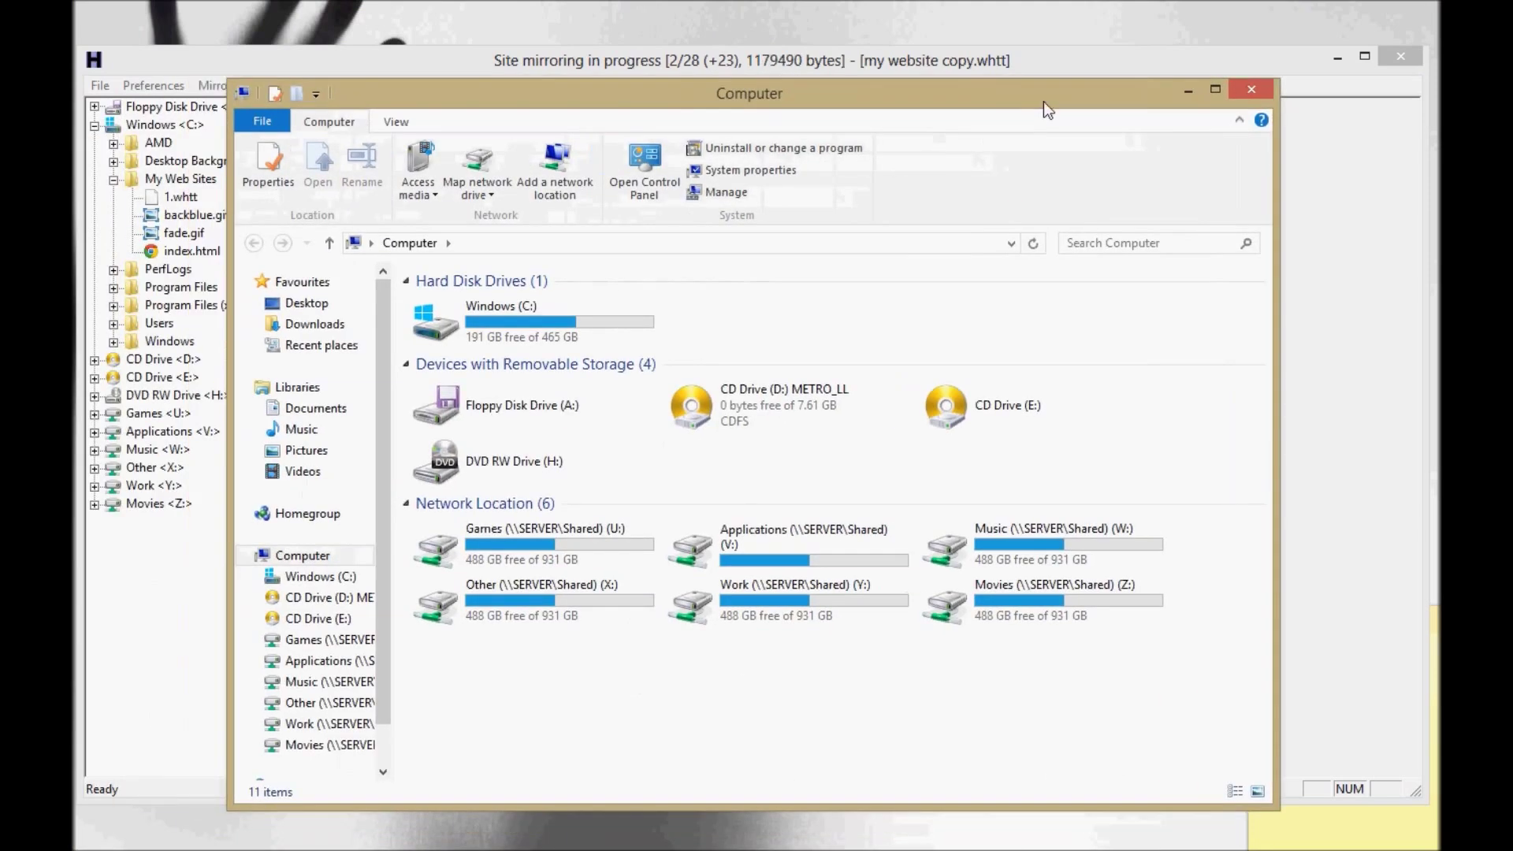
double_click(479, 320)
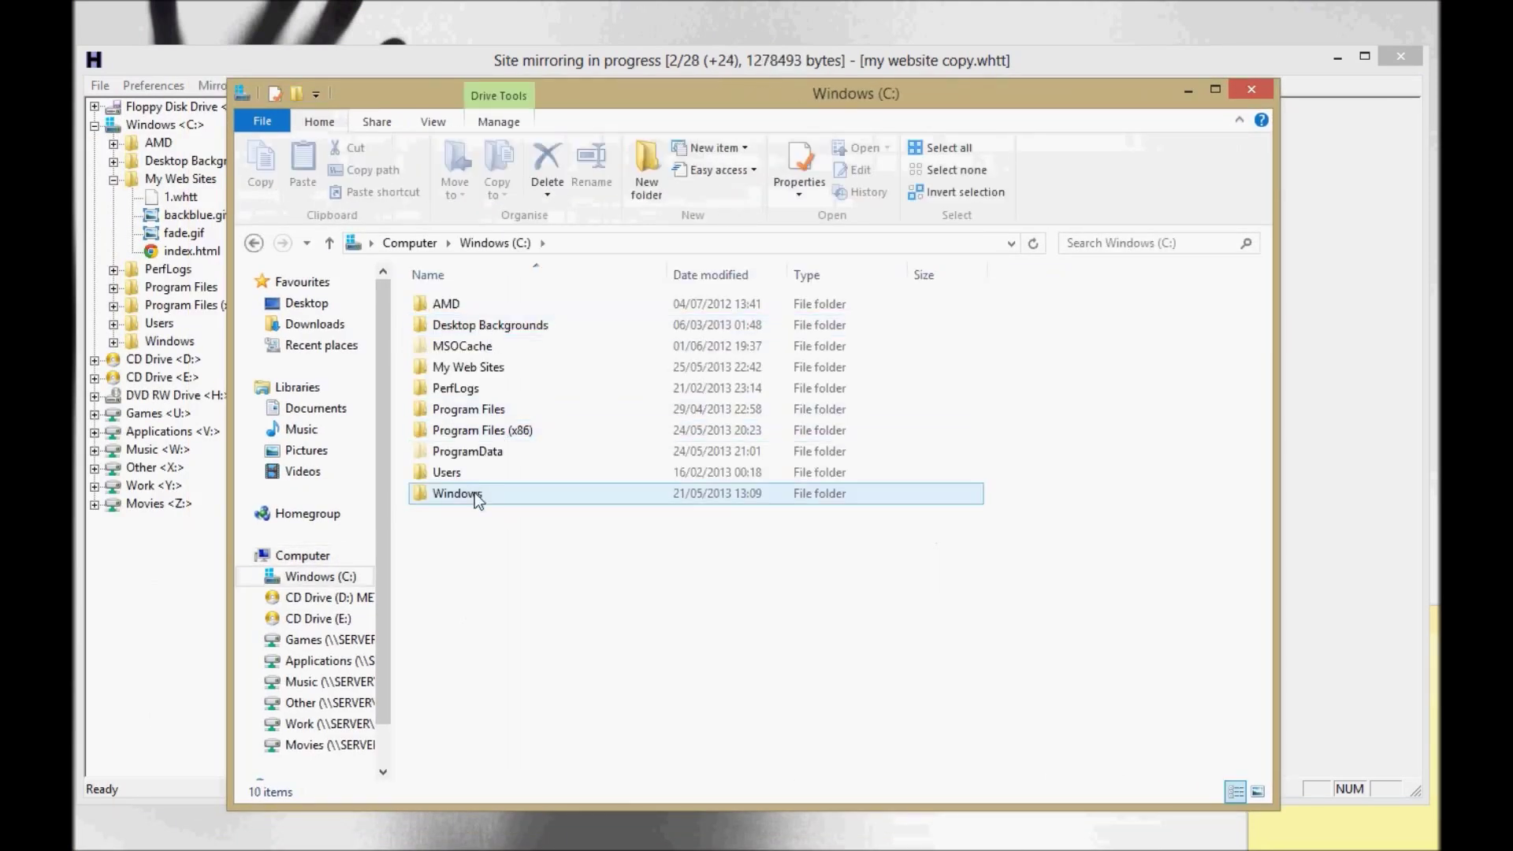
double_click(482, 368)
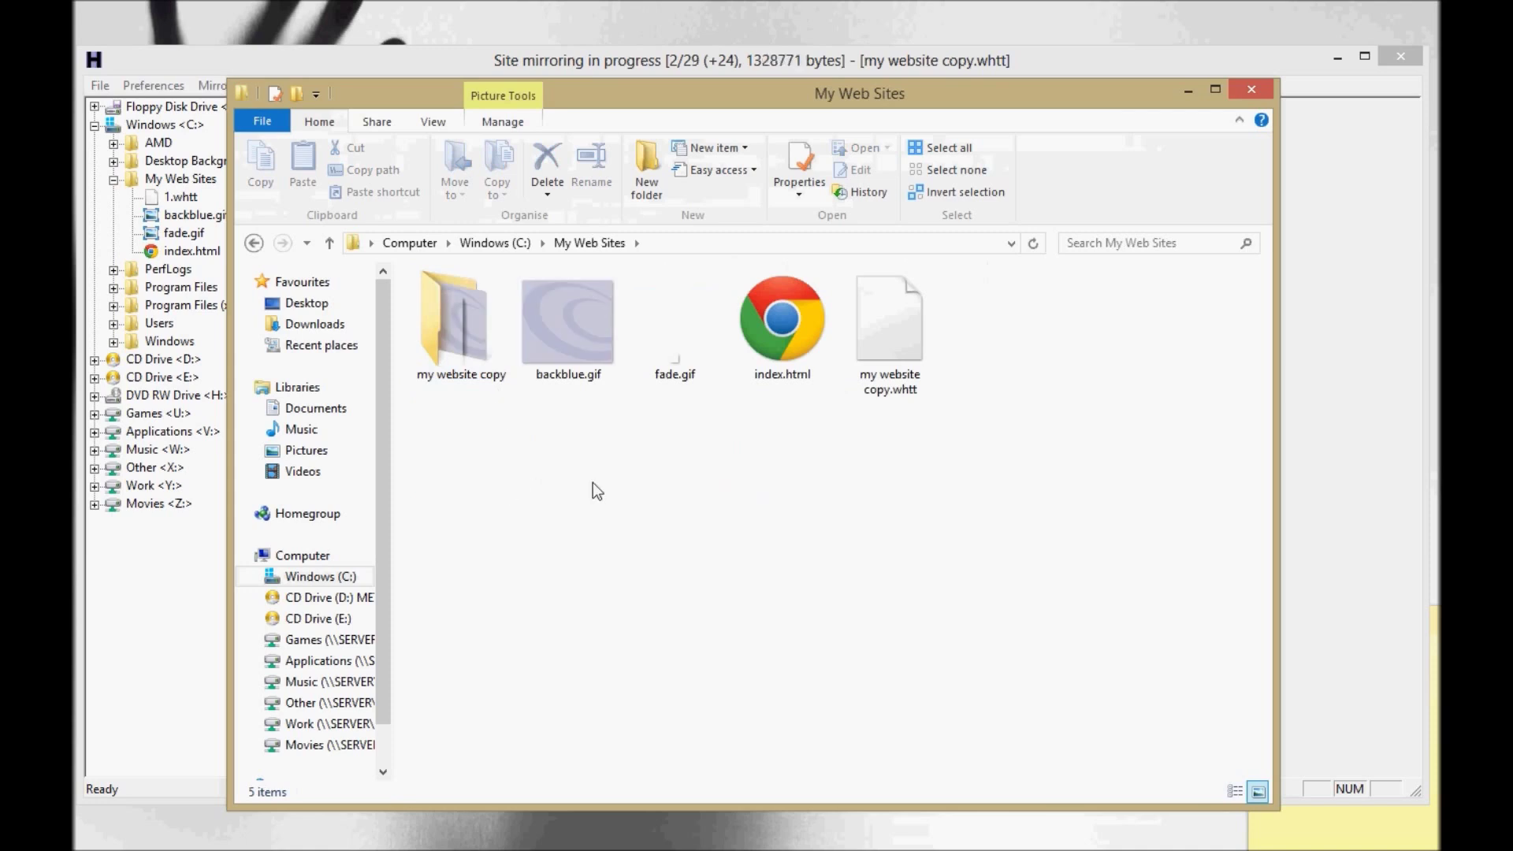
left_click(461, 331)
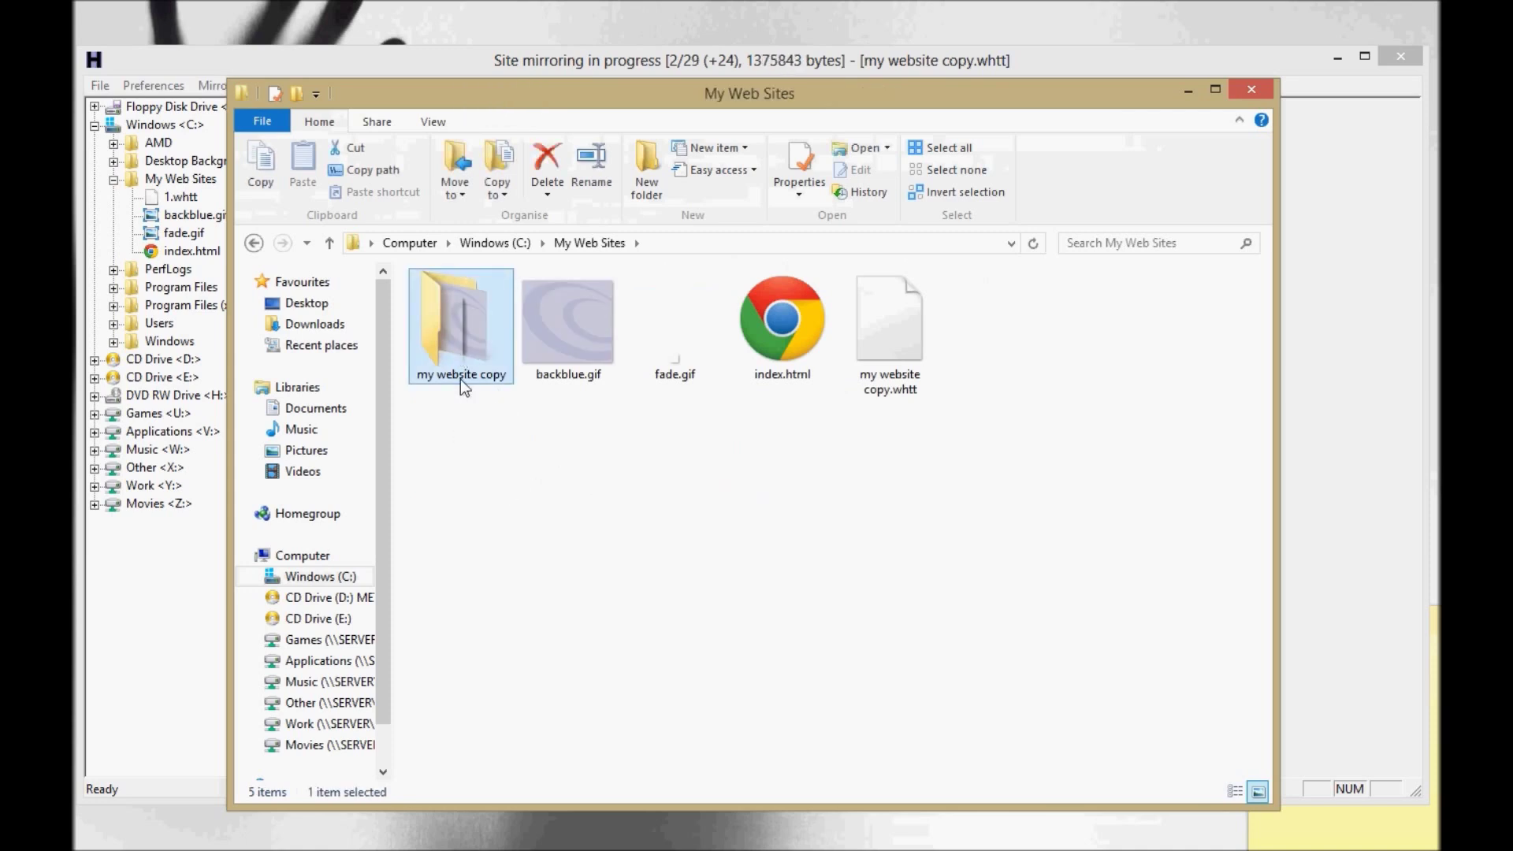
double_click(465, 347)
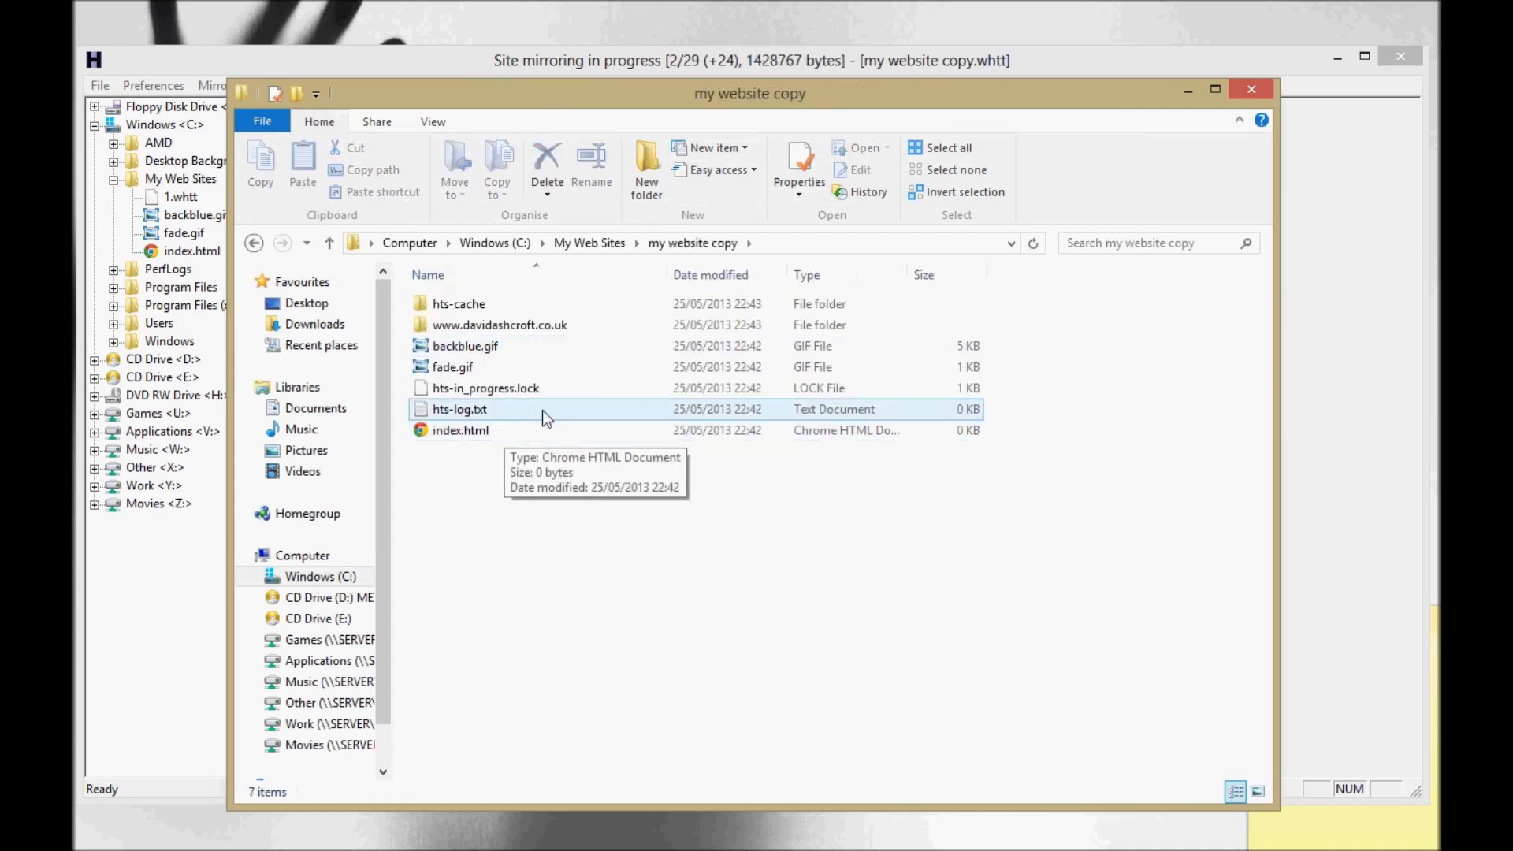
left_click(444, 309)
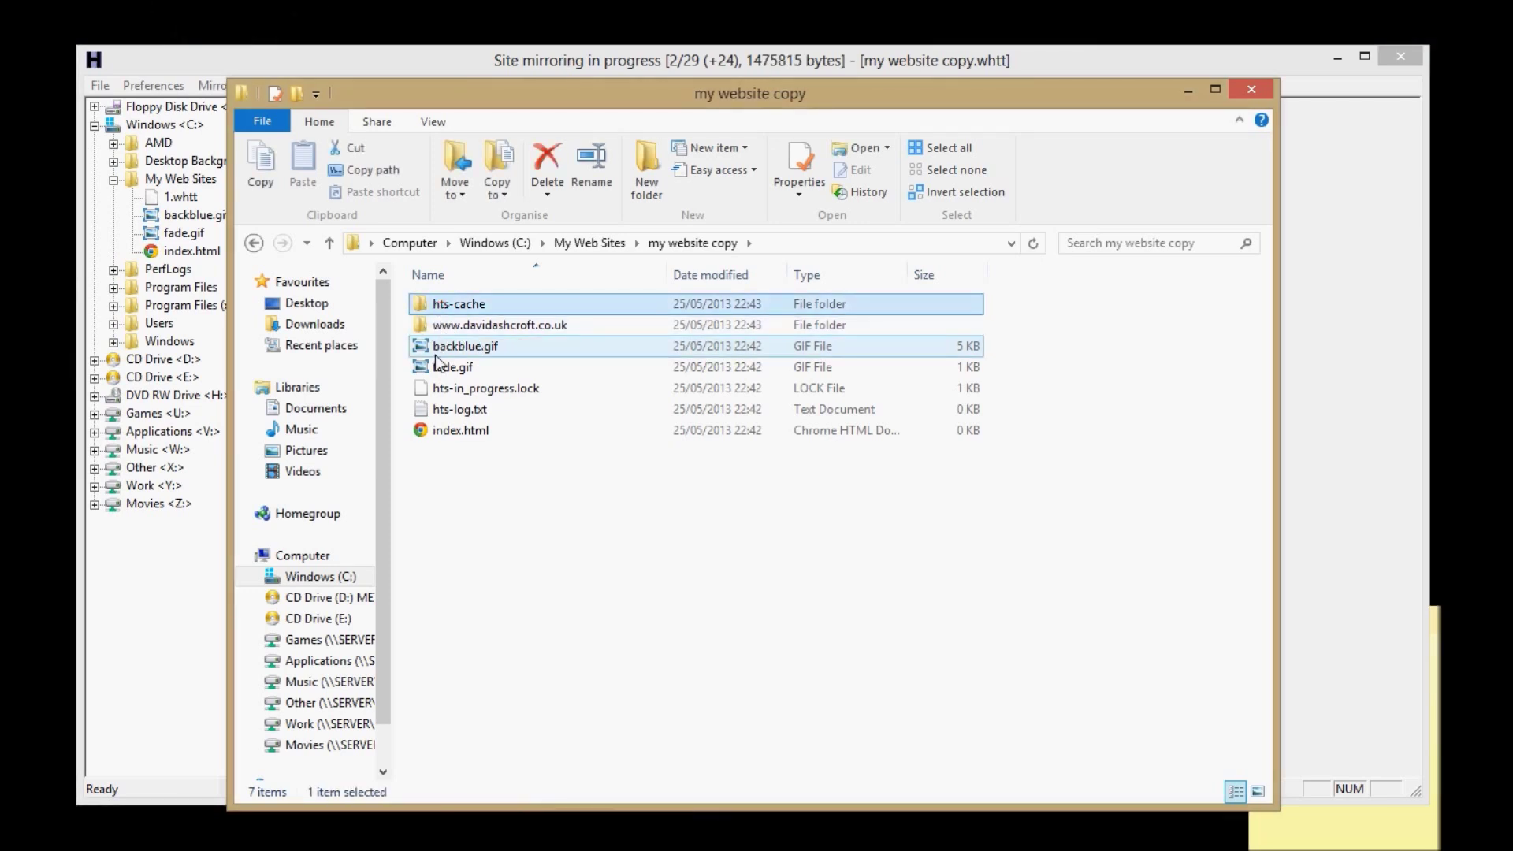
double_click(434, 308)
key("BackSpace")
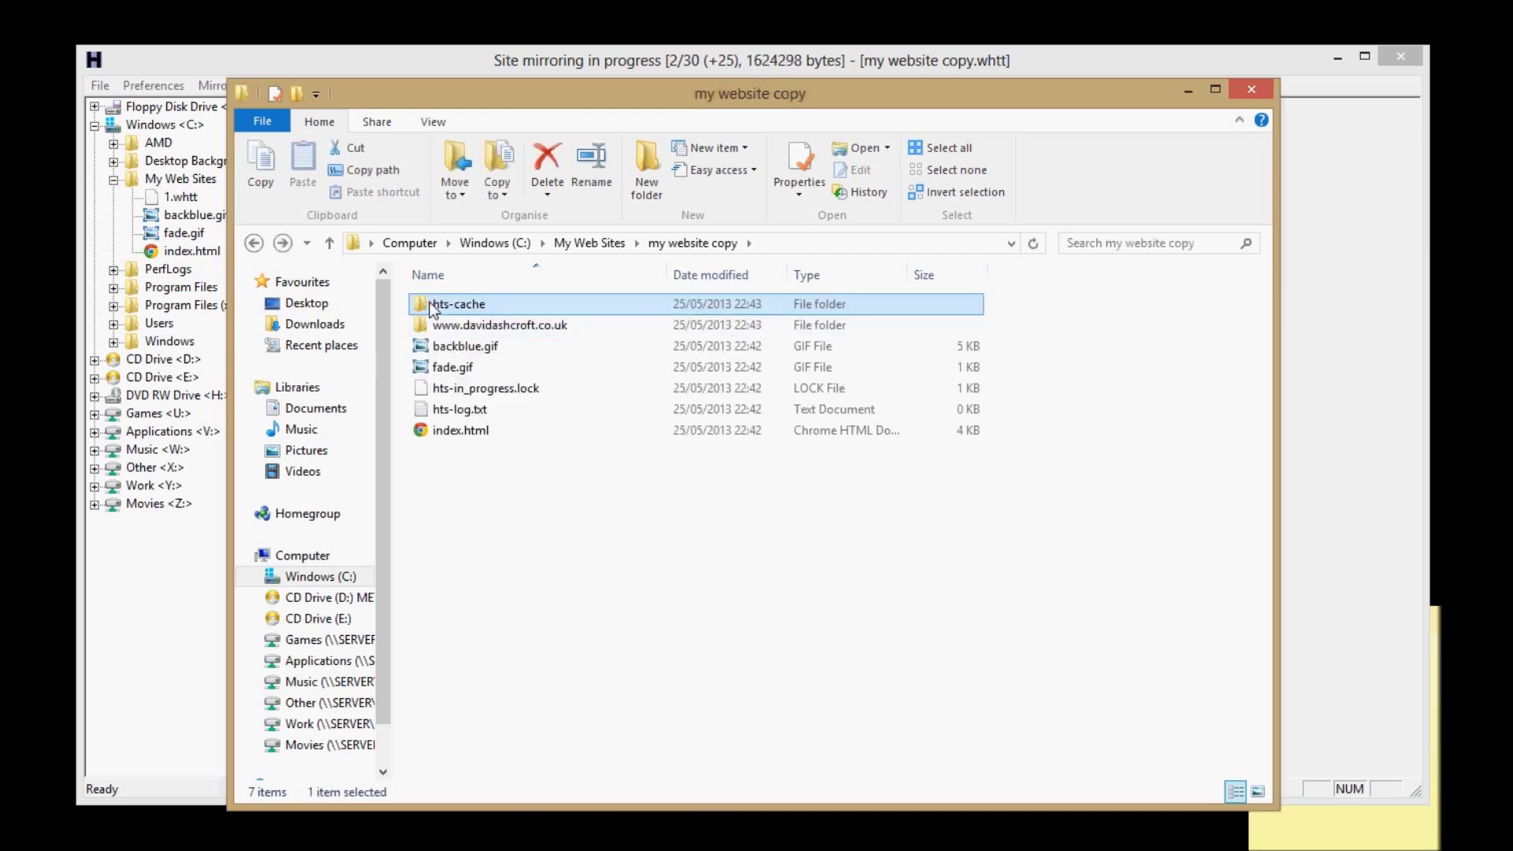
double_click(433, 307)
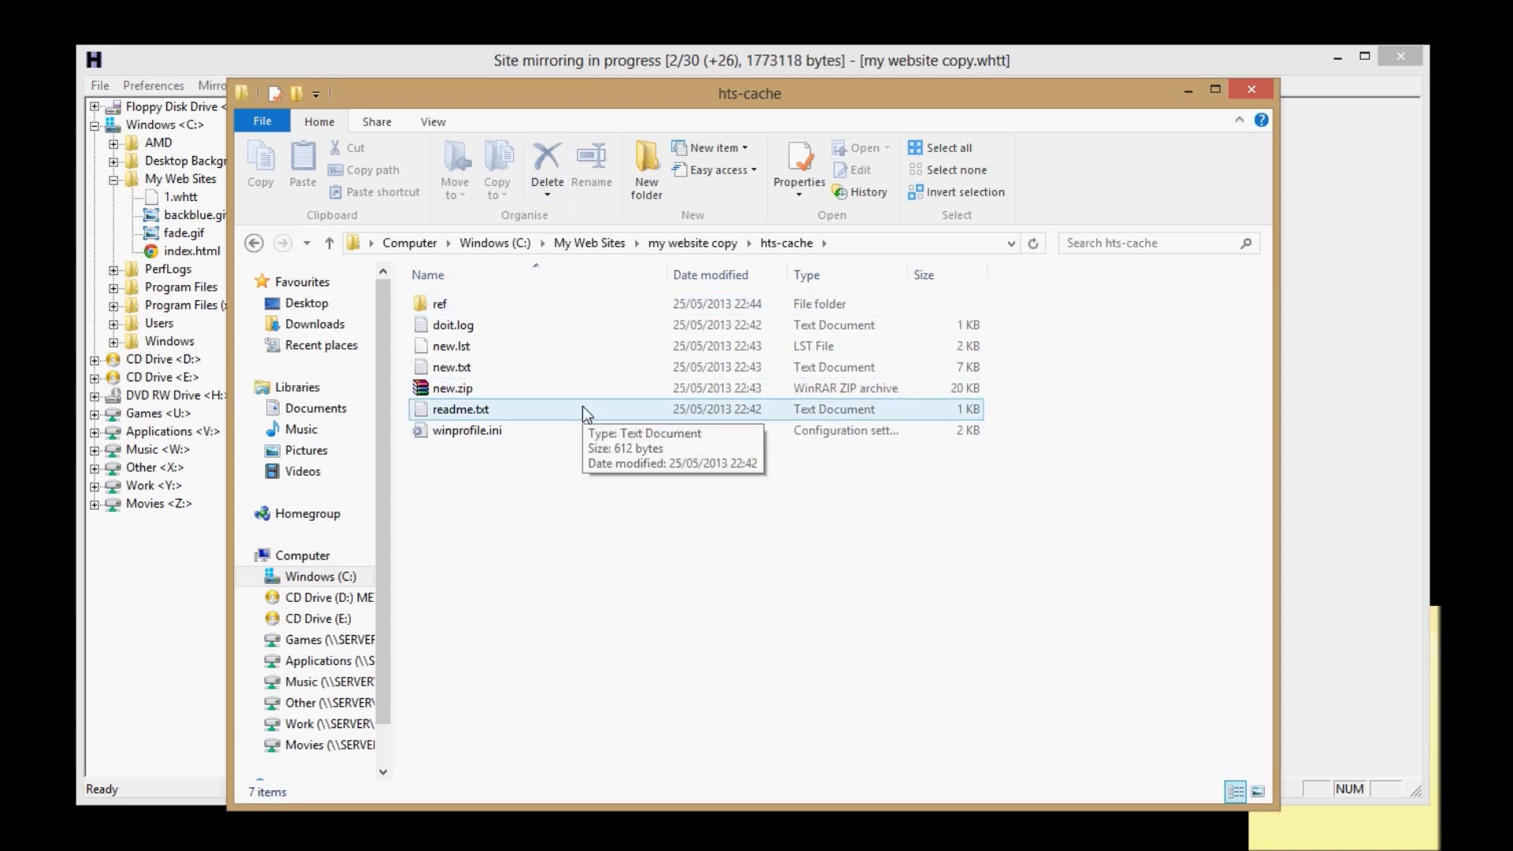
key("BackSpace")
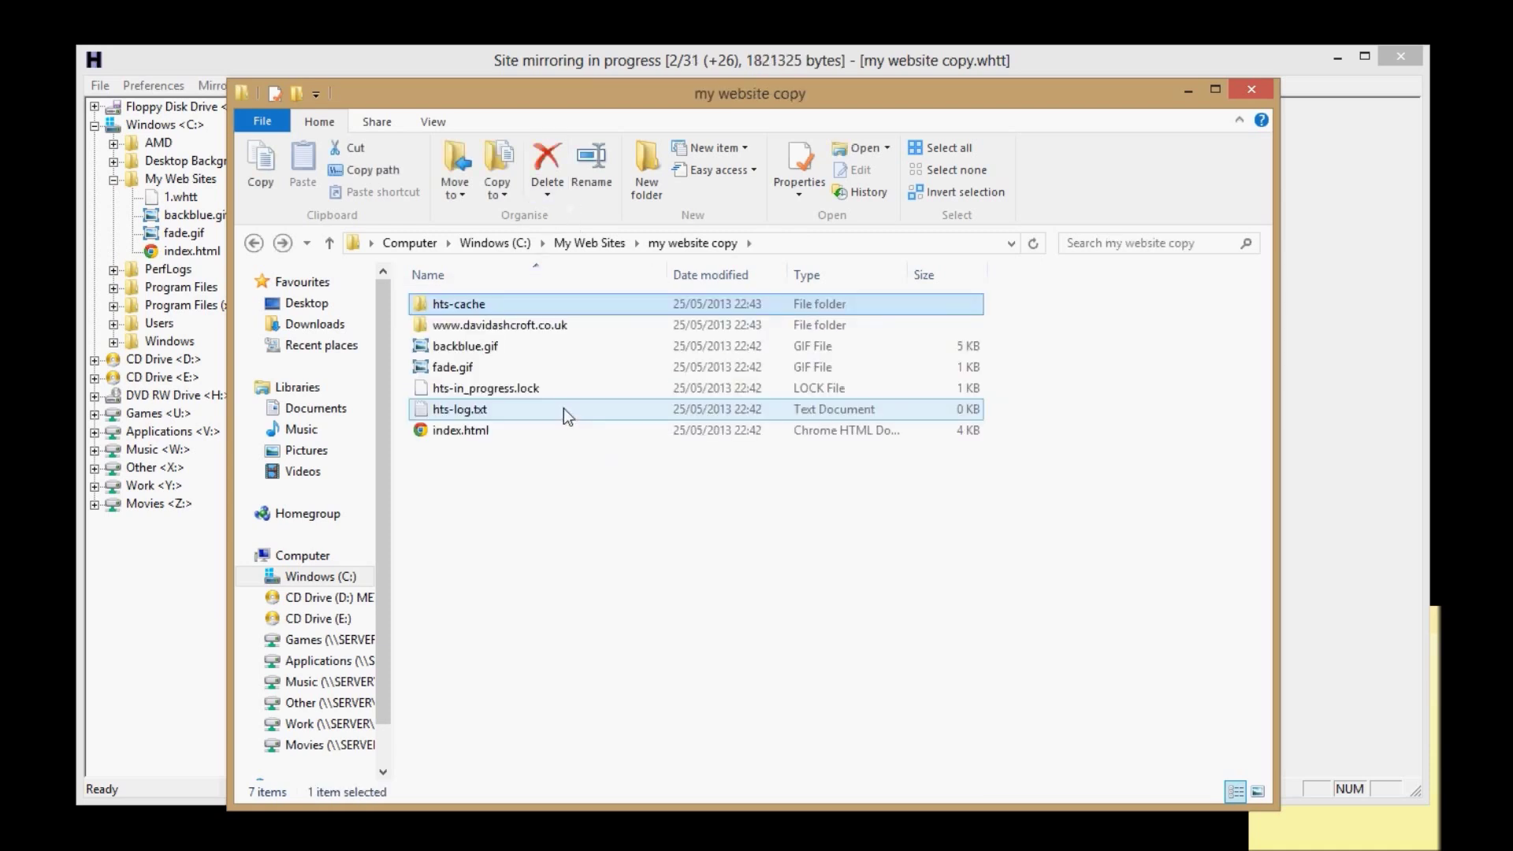
left_click(473, 326)
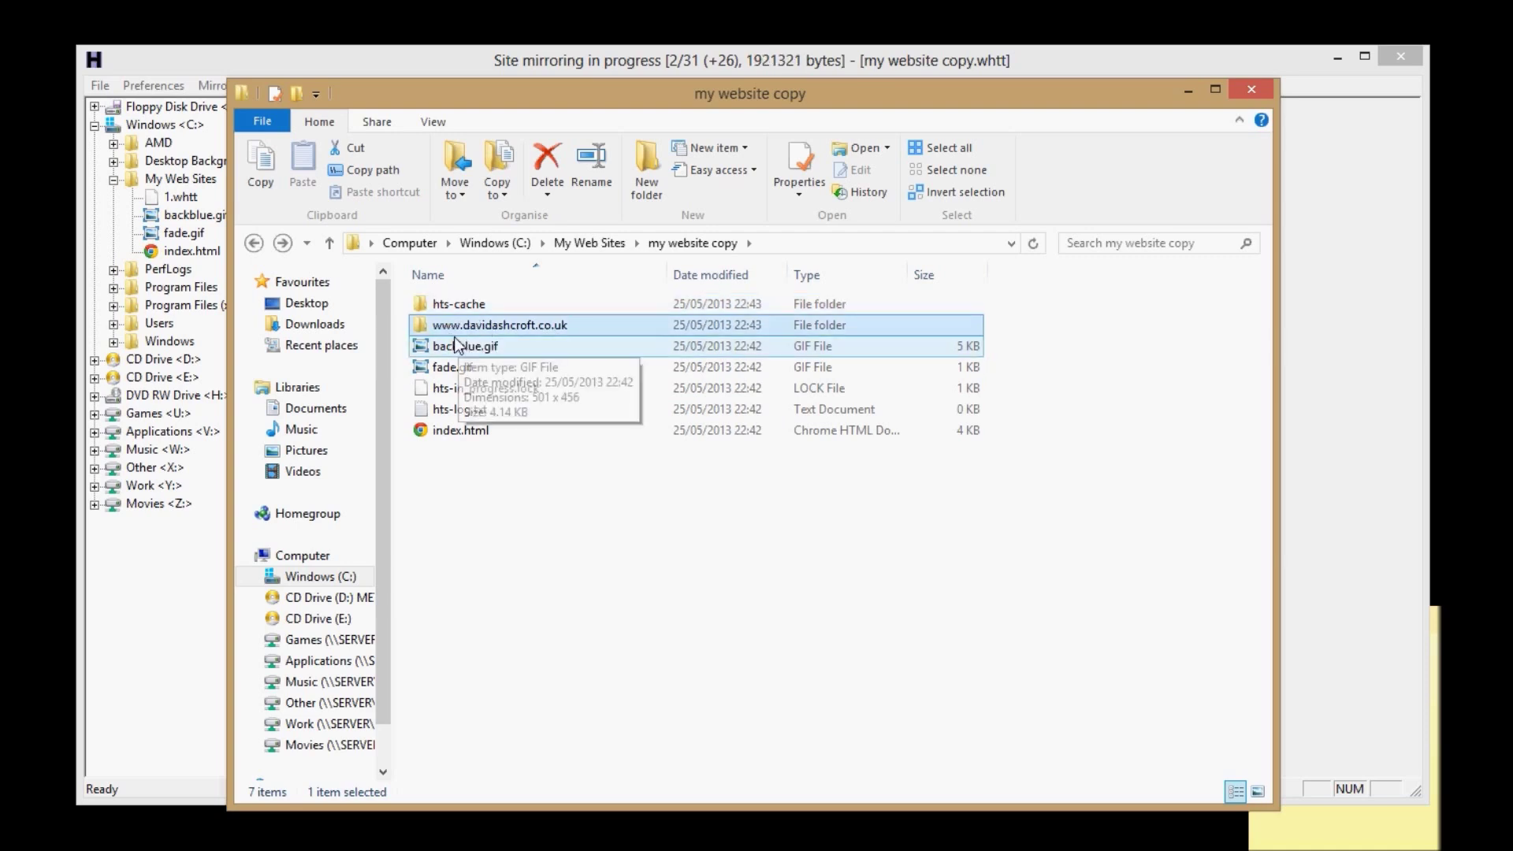
double_click(485, 331)
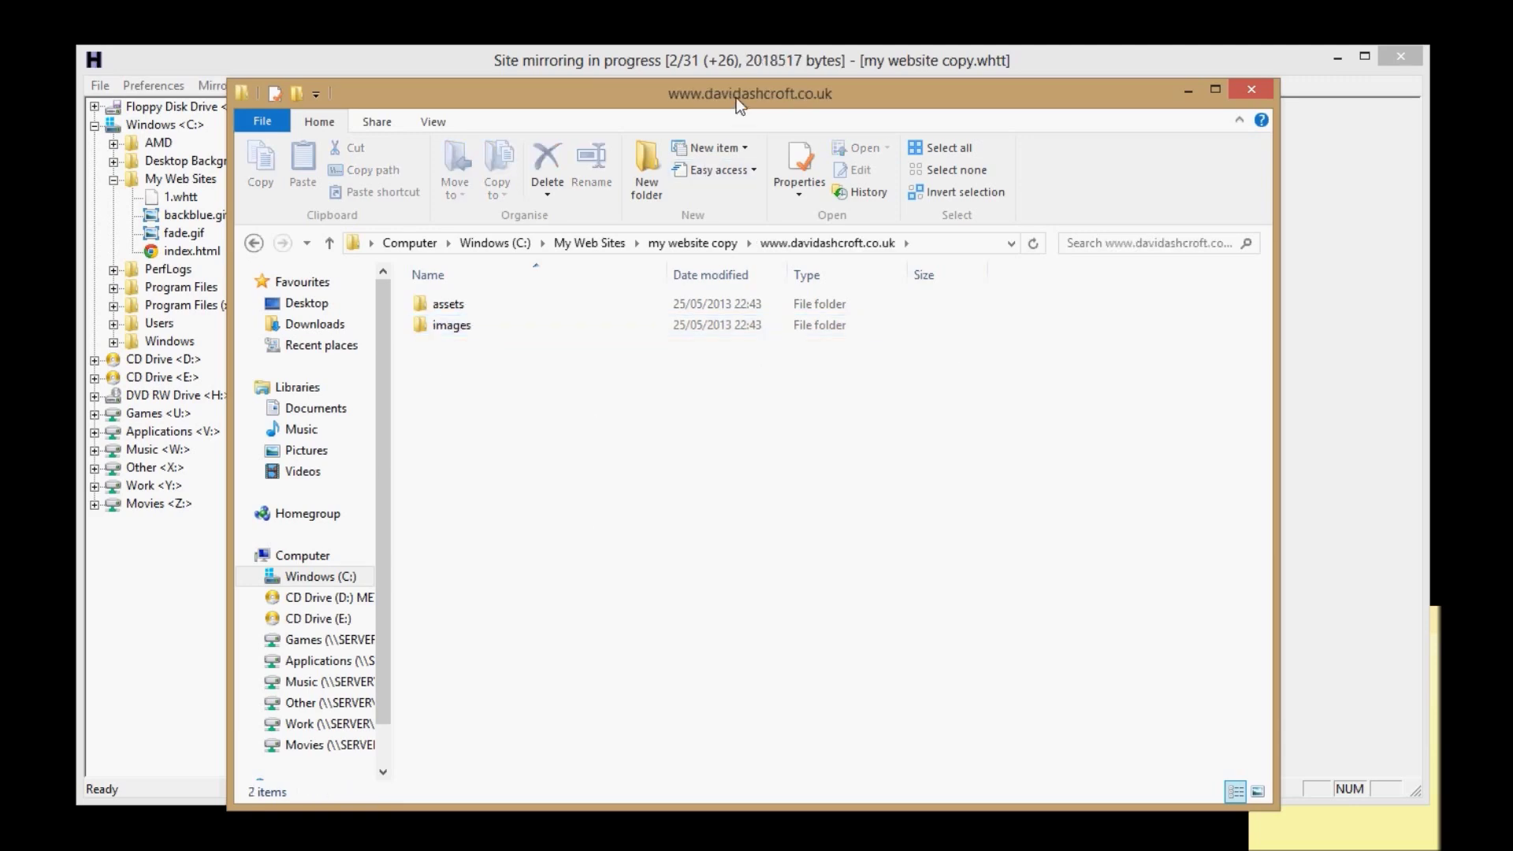
mouse_move(736, 98)
left_mouse_down()
mouse_move(796, 167)
mouse_move(814, 276)
mouse_move(816, 637)
mouse_move(816, 256)
mouse_move(755, 95)
left_mouse_up()
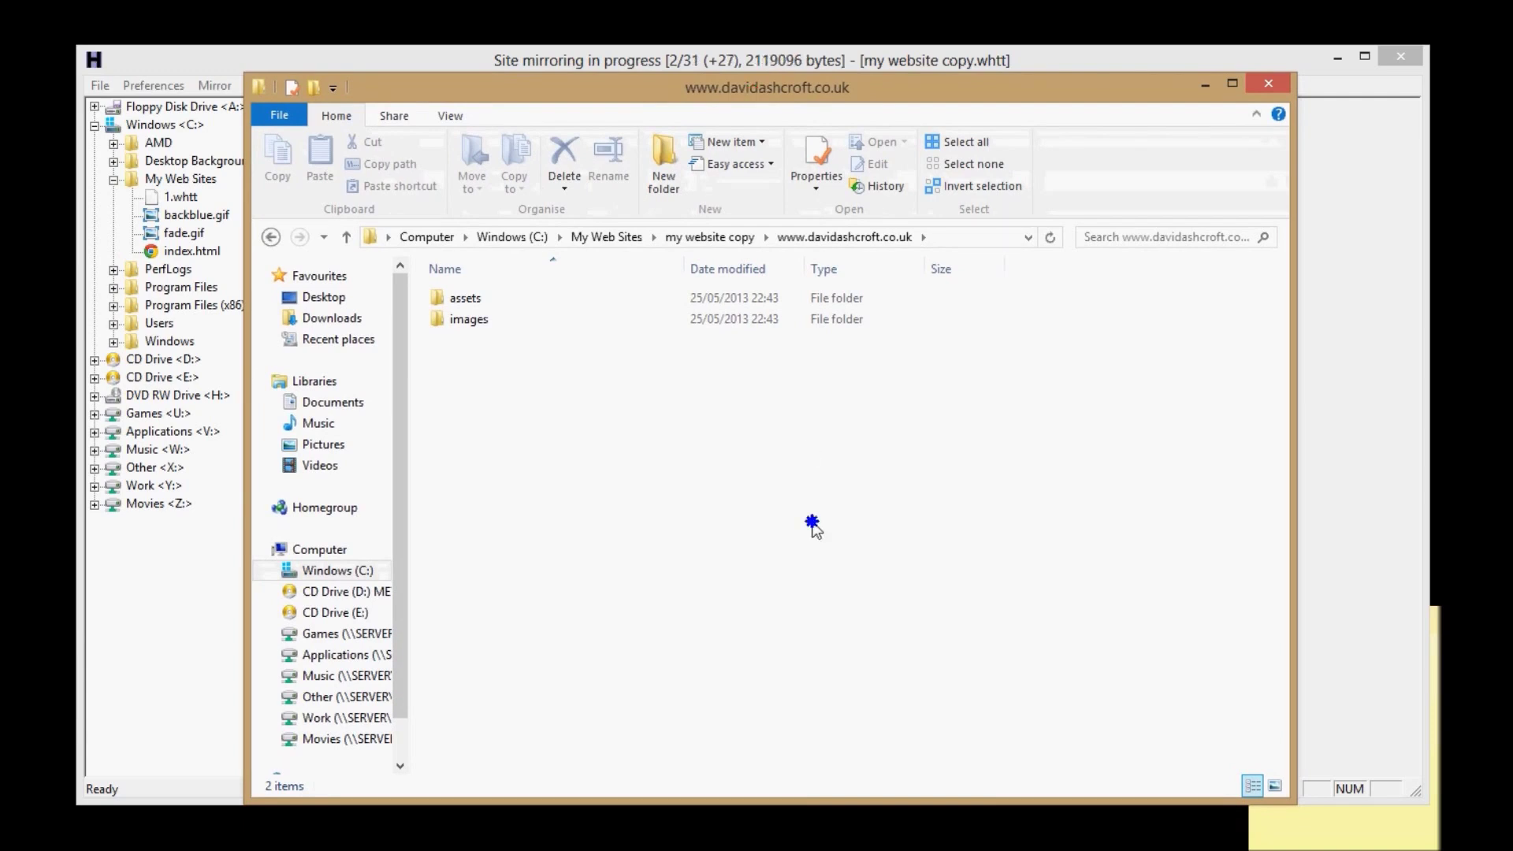
right_click(813, 520)
left_click(859, 624)
key("BackSpace")
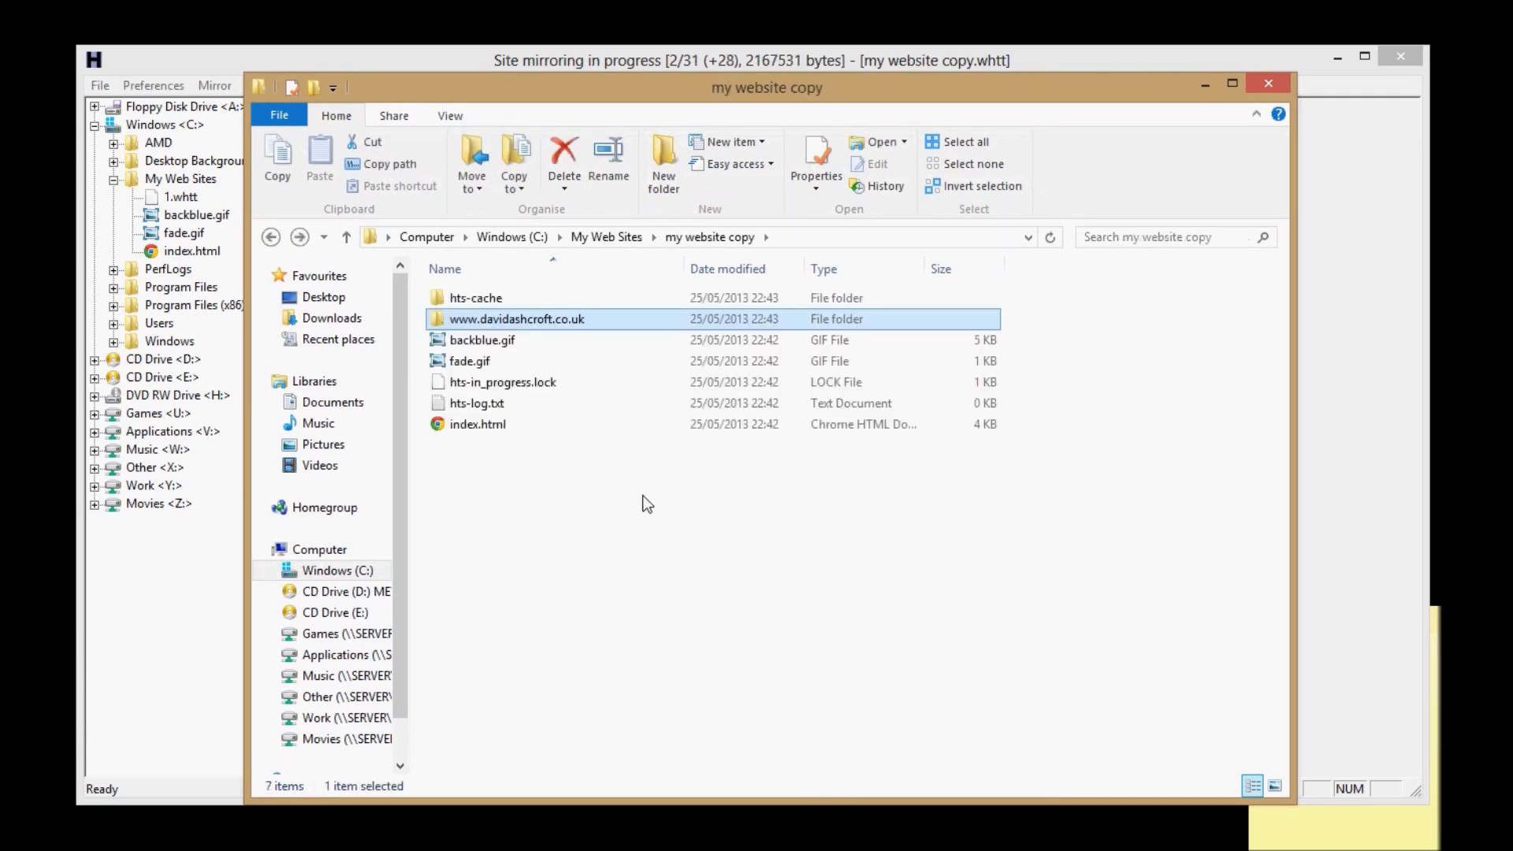
left_click(523, 520)
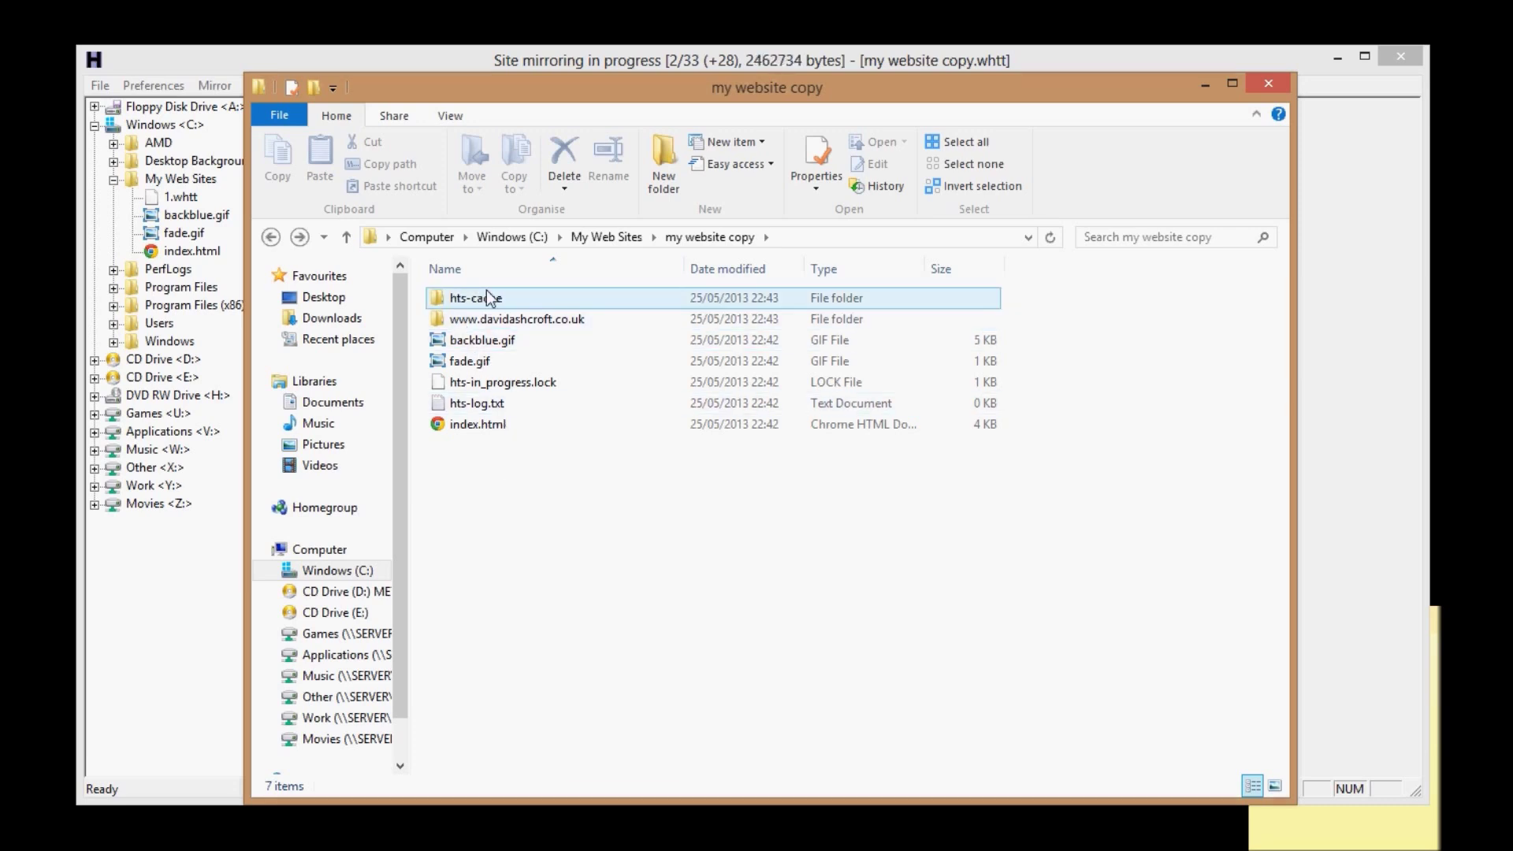
mouse_move(490, 298)
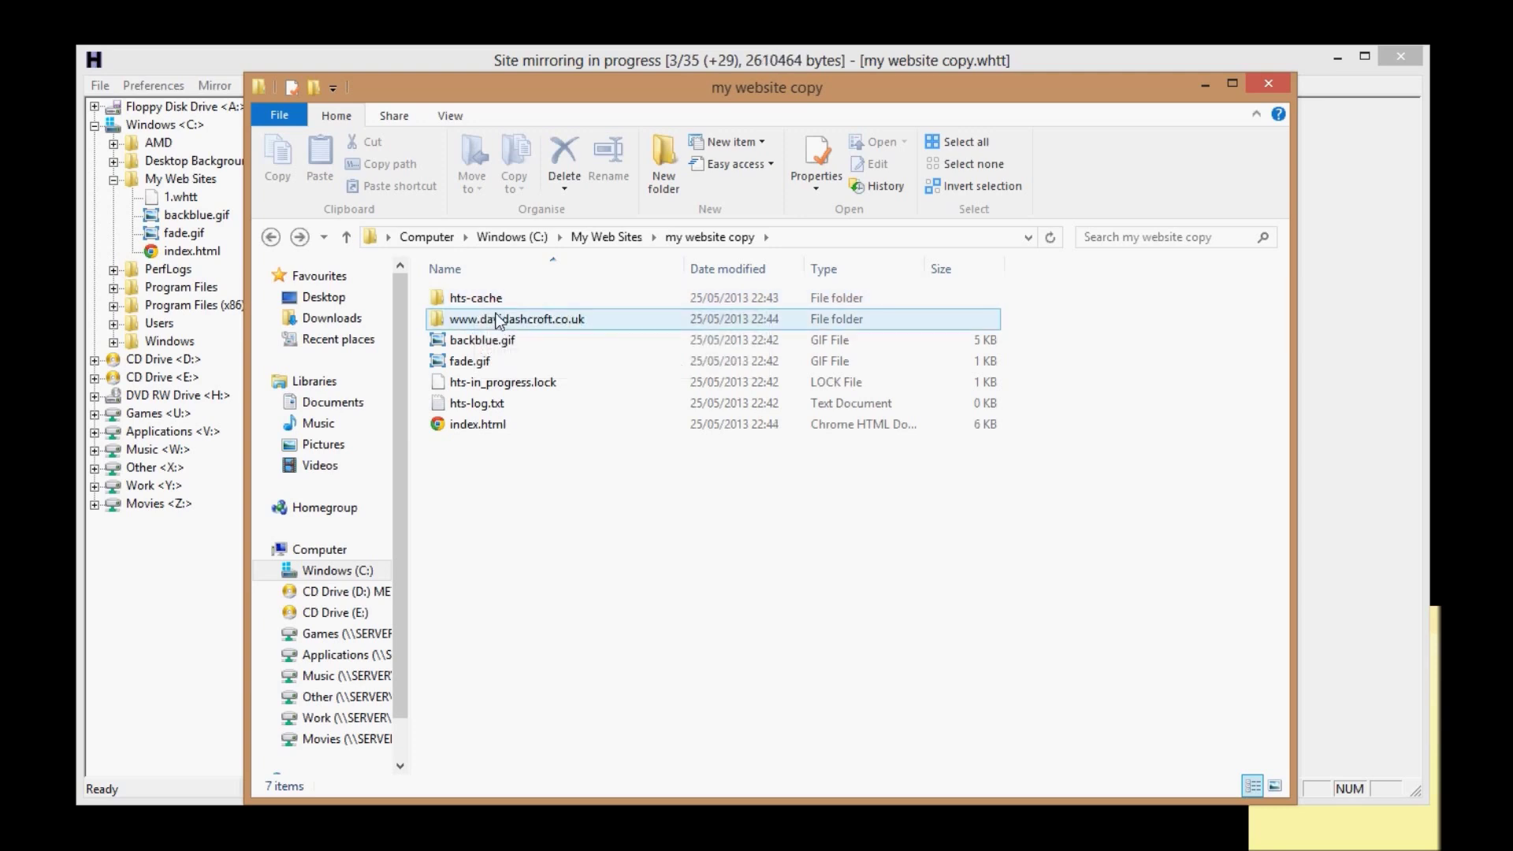
double_click(490, 319)
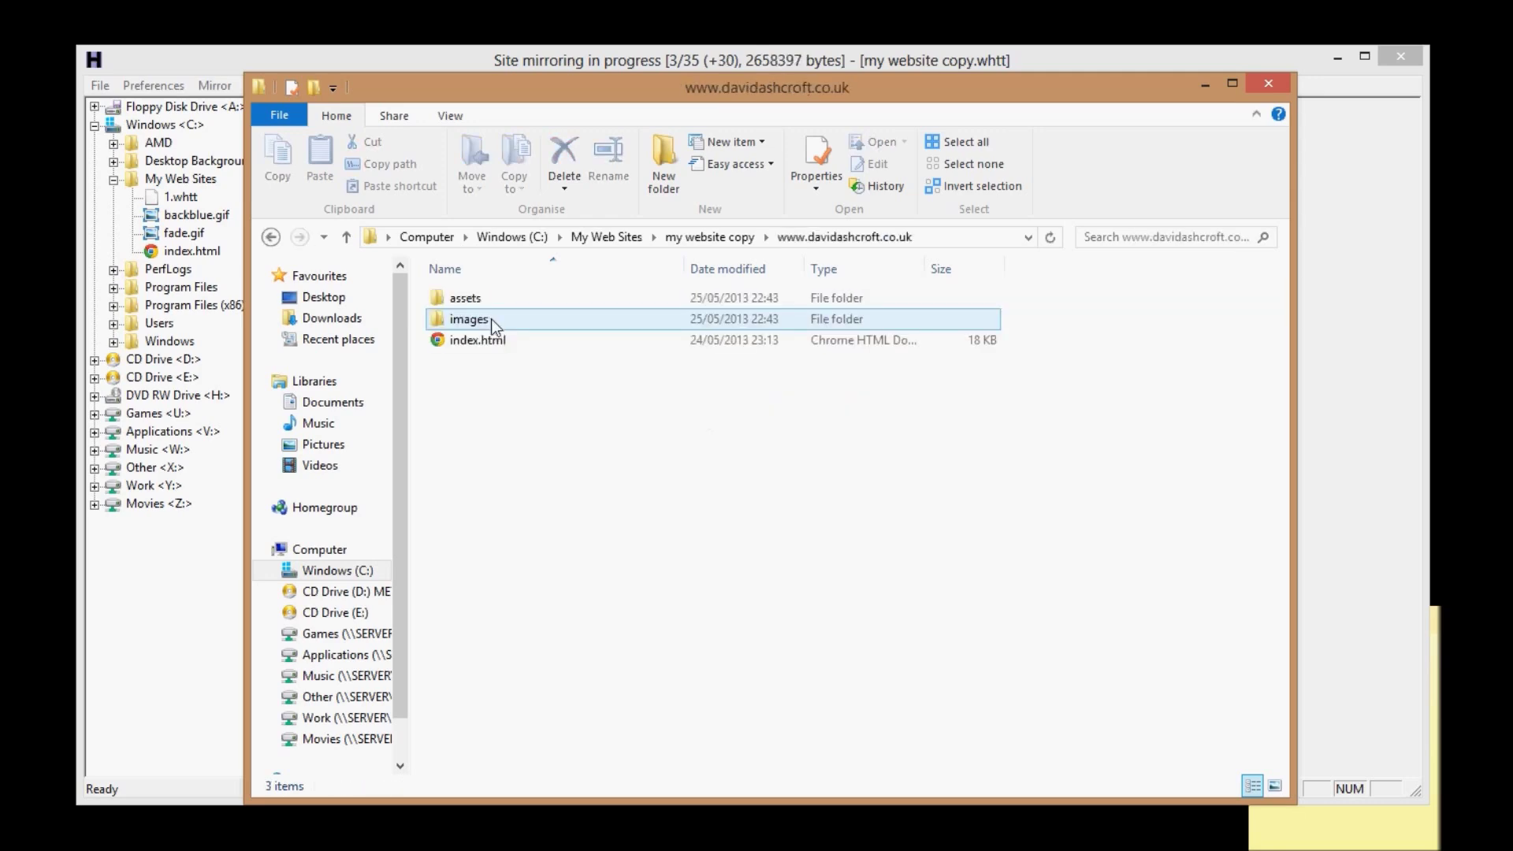
left_click_drag(615, 99, 606, 603)
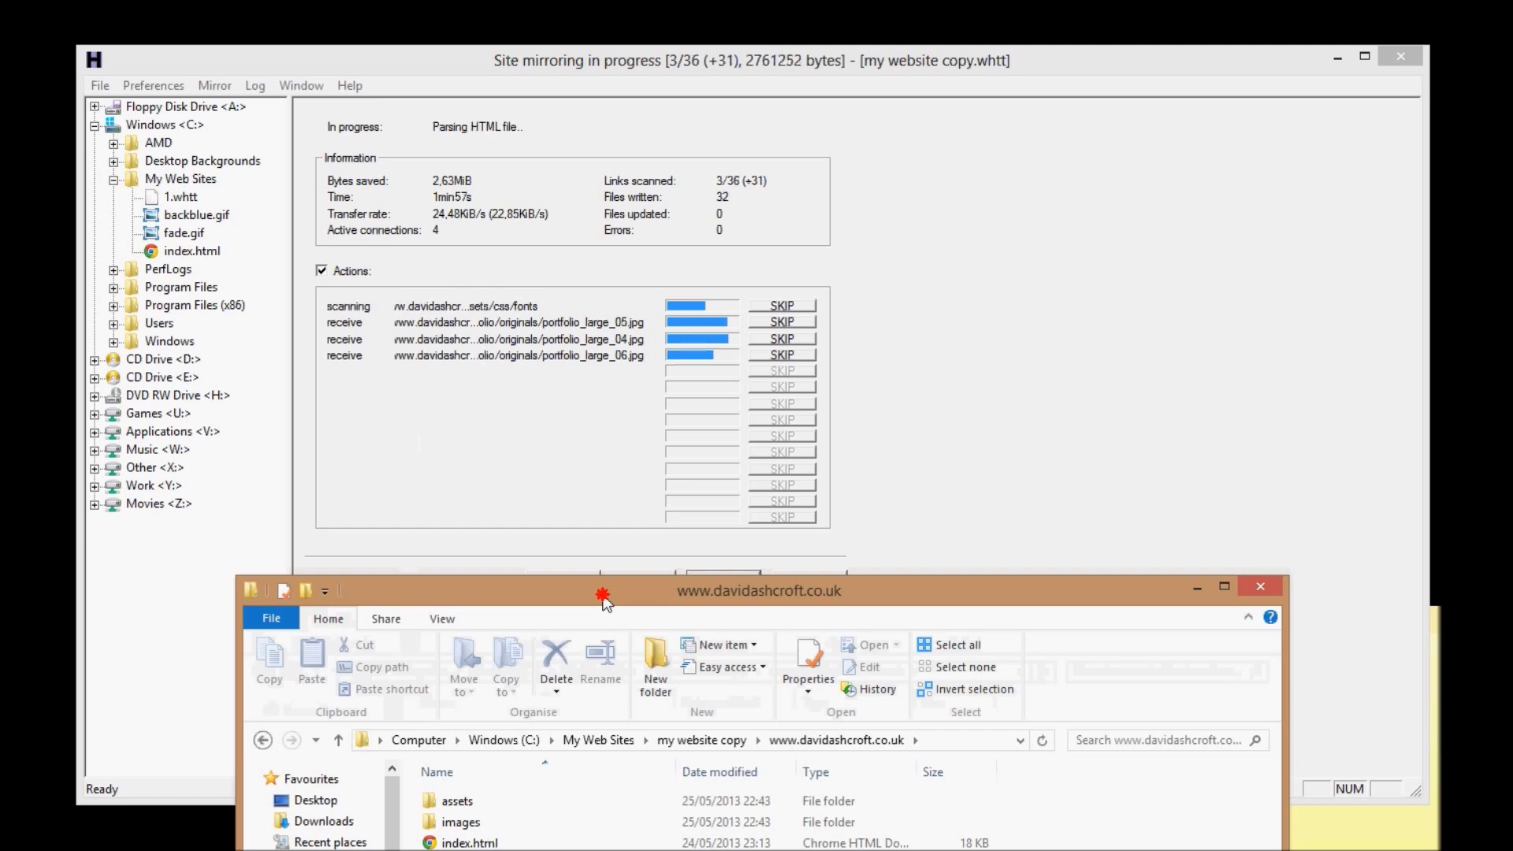
- Wait for 'Mirroring operation complete', then click Finish and exit WinHTTrack
left_click_drag(605, 603, 607, 535)
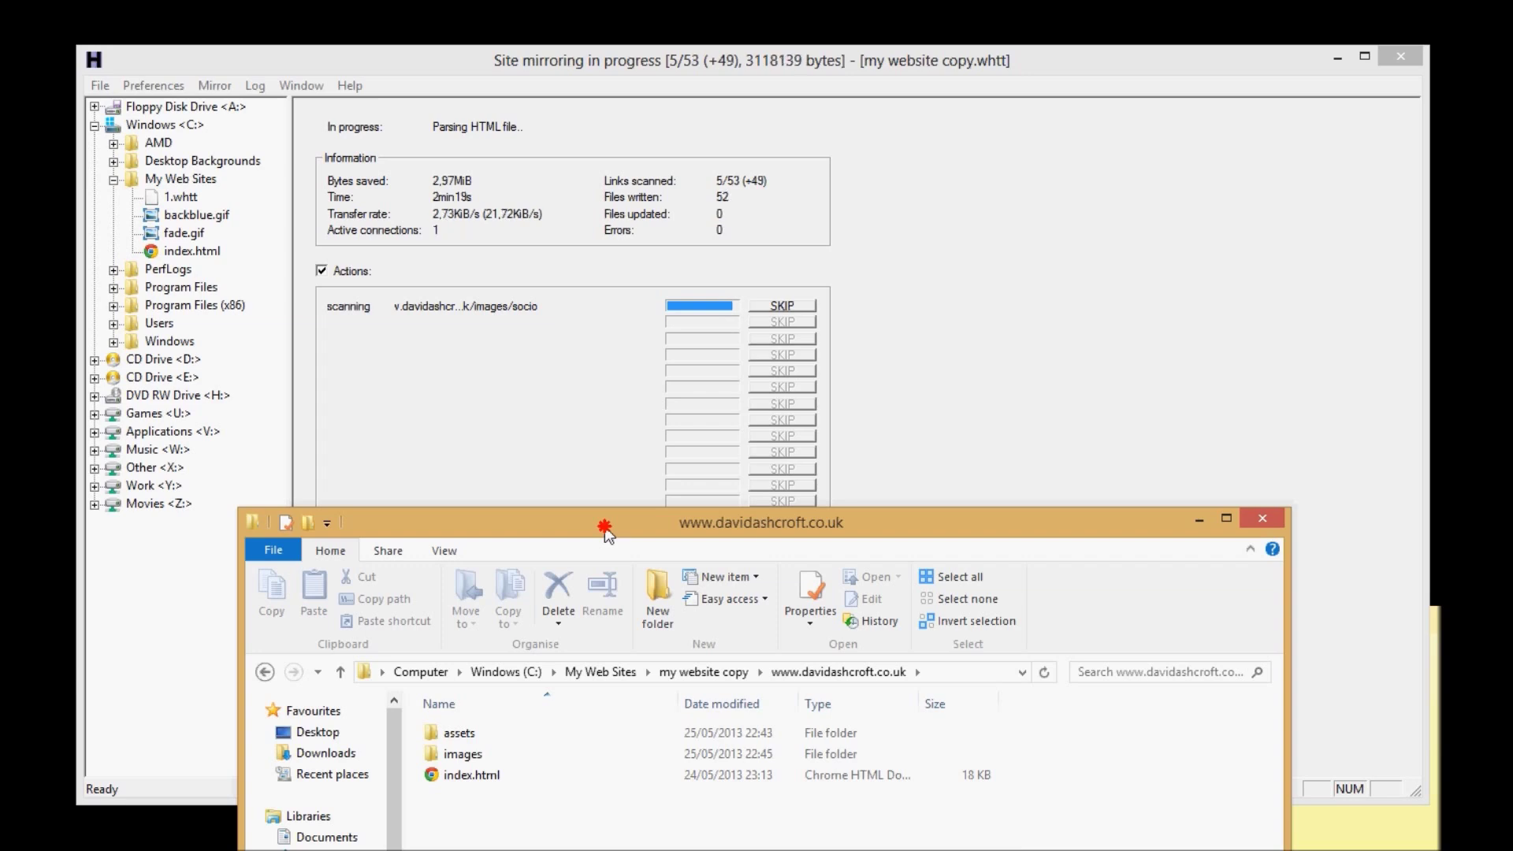
left_click(632, 310)
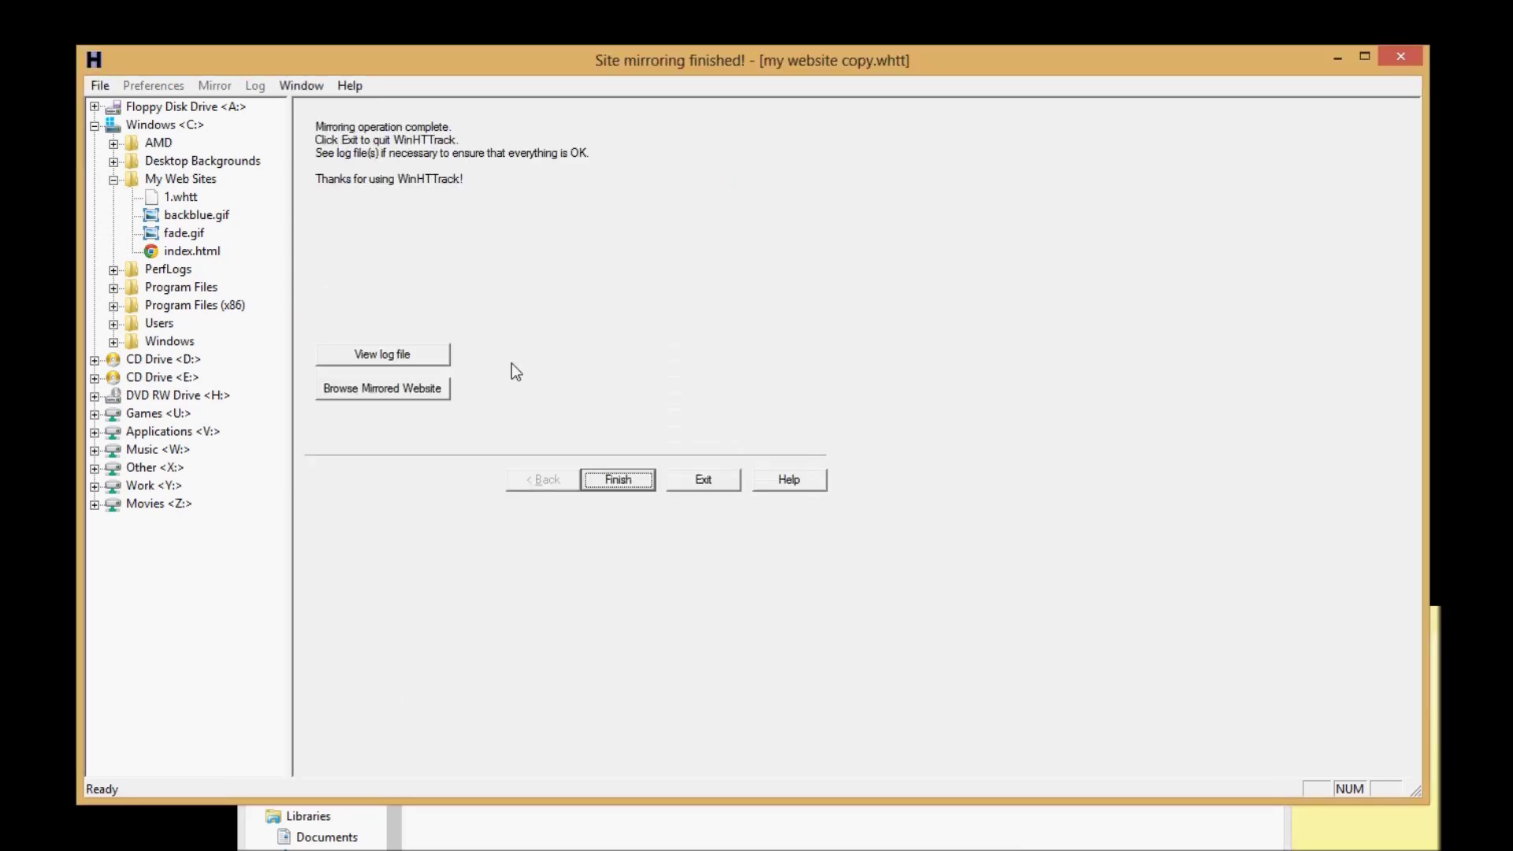
left_click(611, 481)
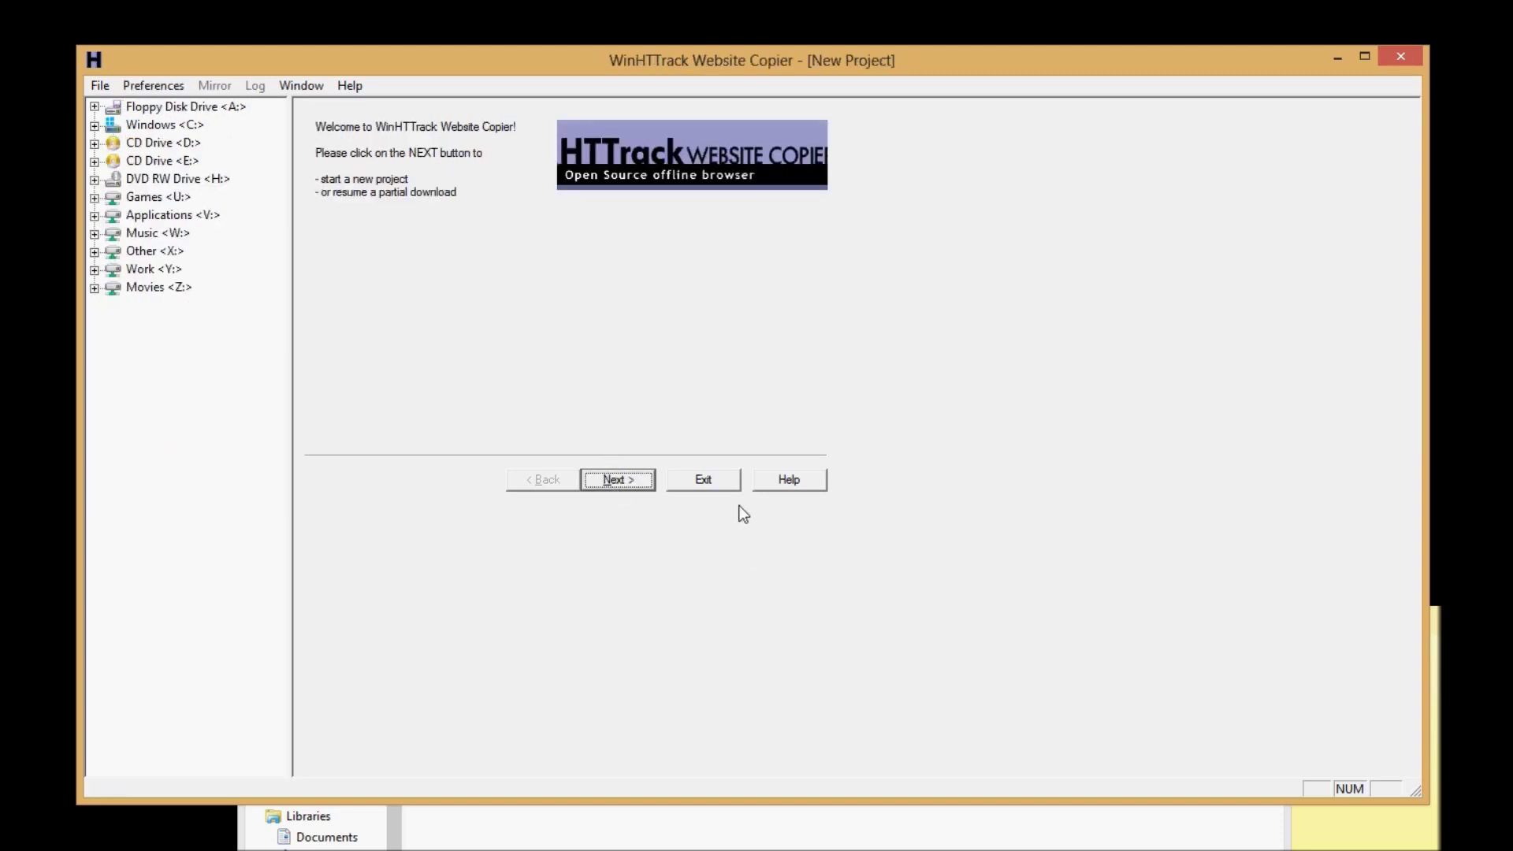
left_click(709, 473)
- Refresh the mirror folder, open index.html offline in Chrome, and scroll through the local page
left_click_drag(719, 528, 692, 71)
right_click(585, 447)
left_click(645, 551)
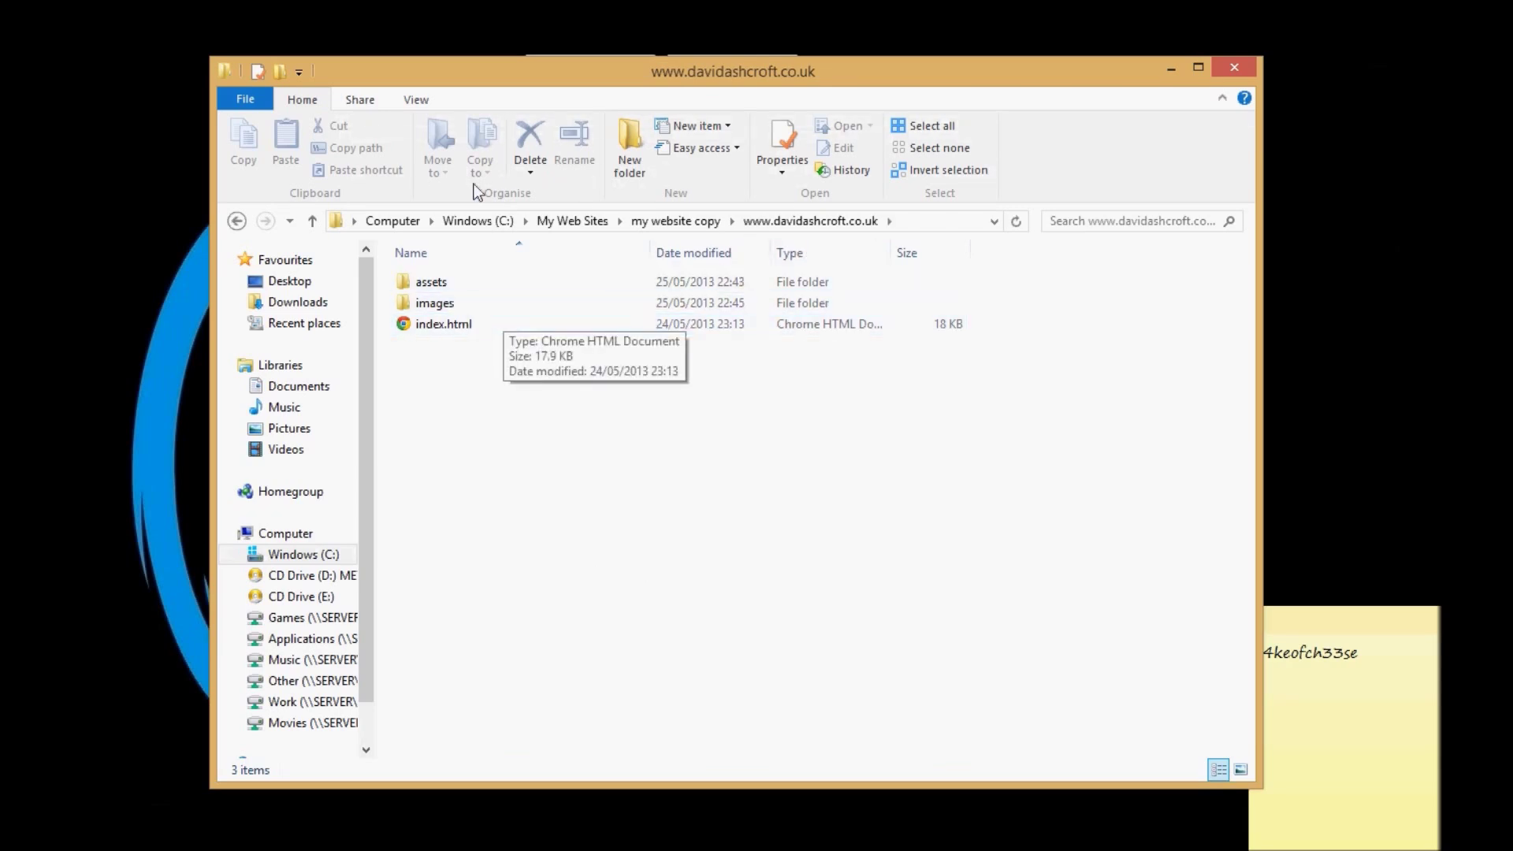
double_click(476, 323)
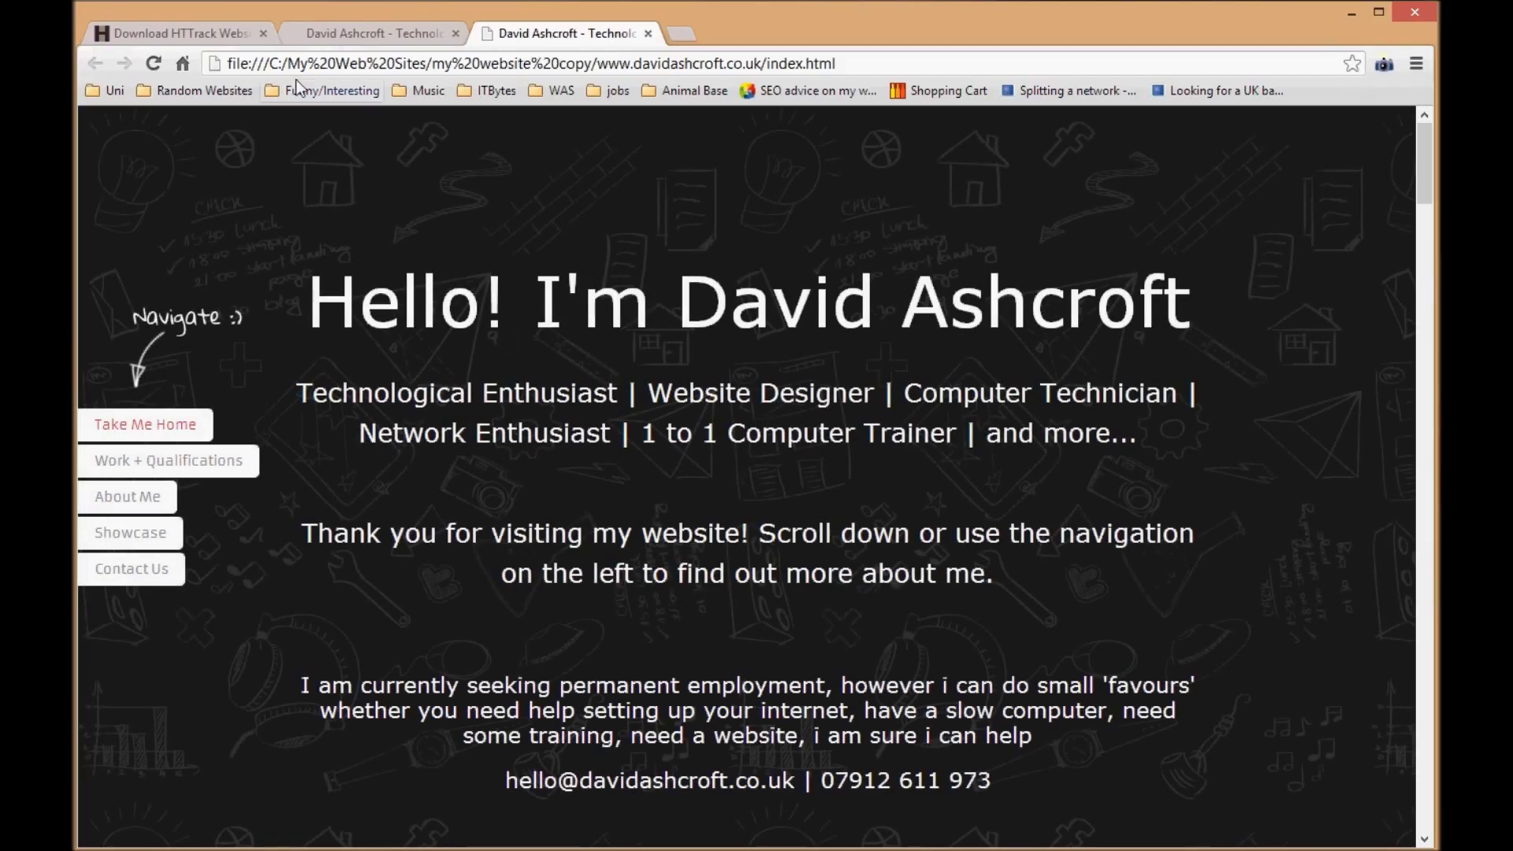
left_click_drag(241, 63, 837, 63)
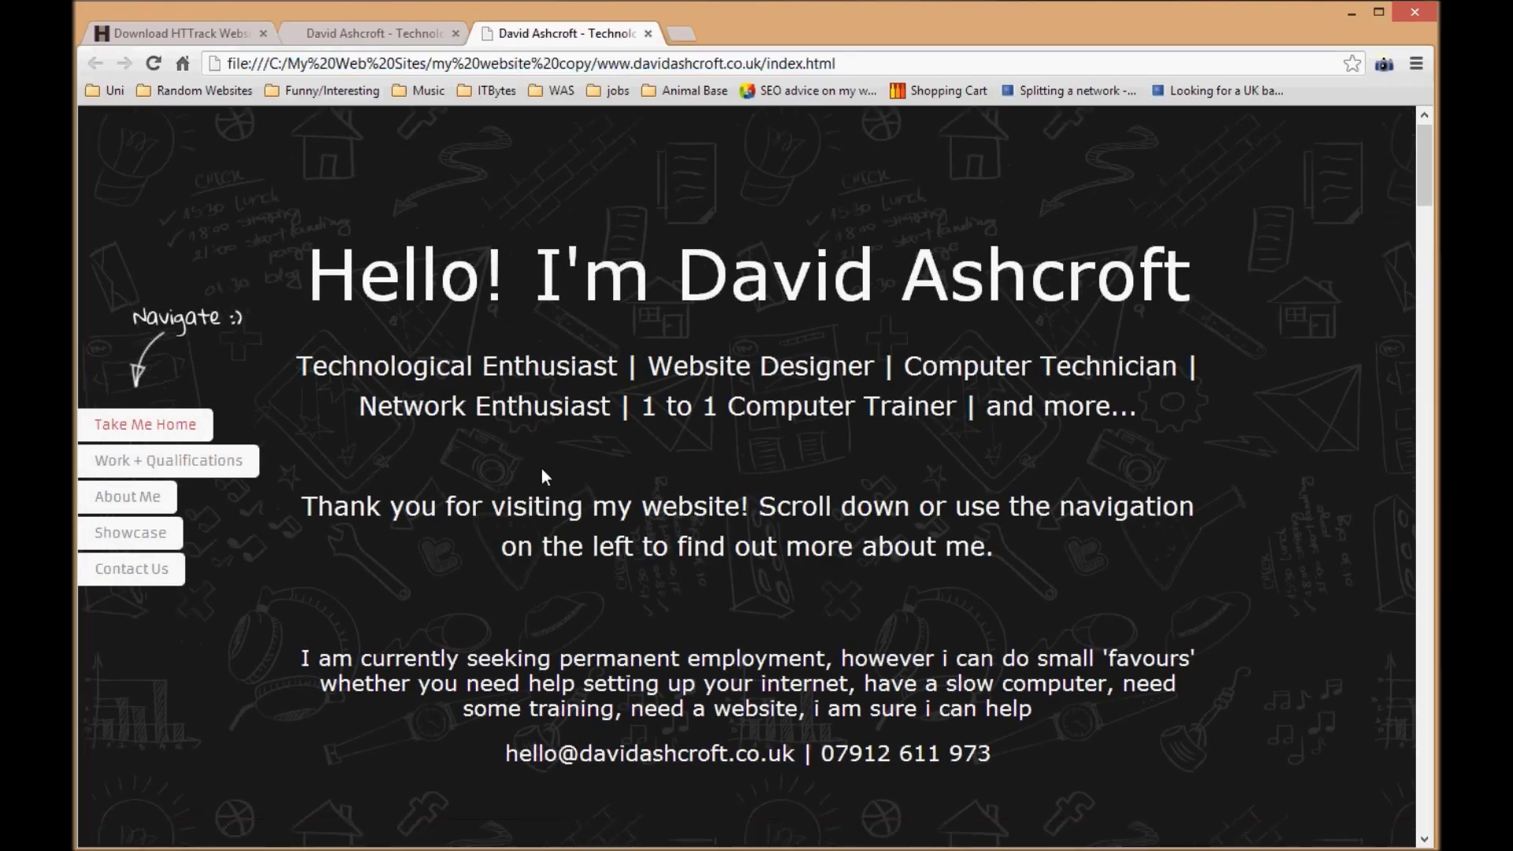
scroll(542, 468, "down", 20)
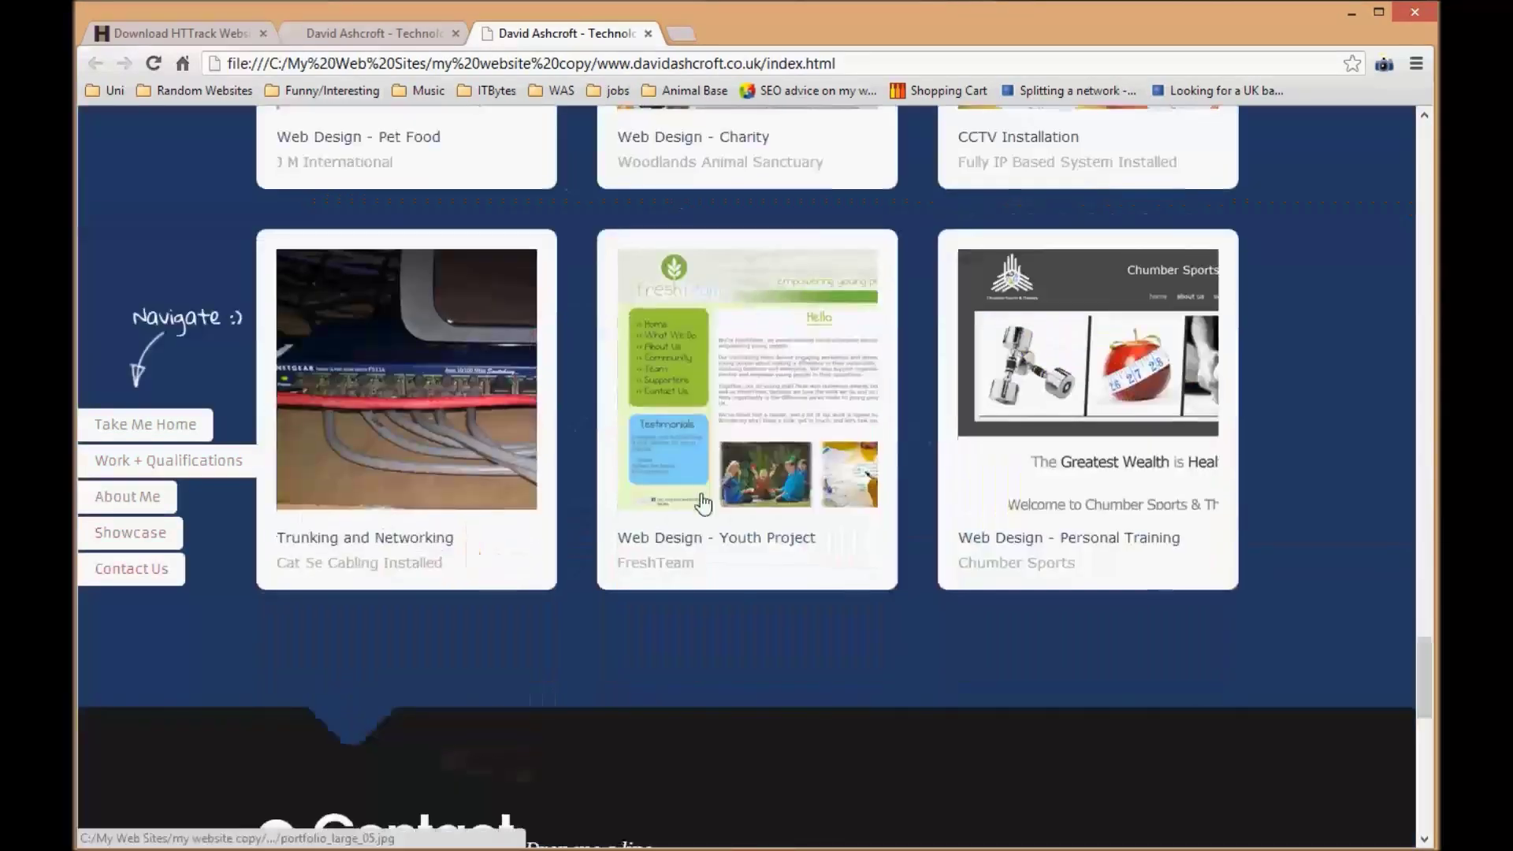
scroll(704, 512, "down", 10)
- Compare with the live davidashcroft.co.uk tab, then return to the offline copy
left_click(375, 34)
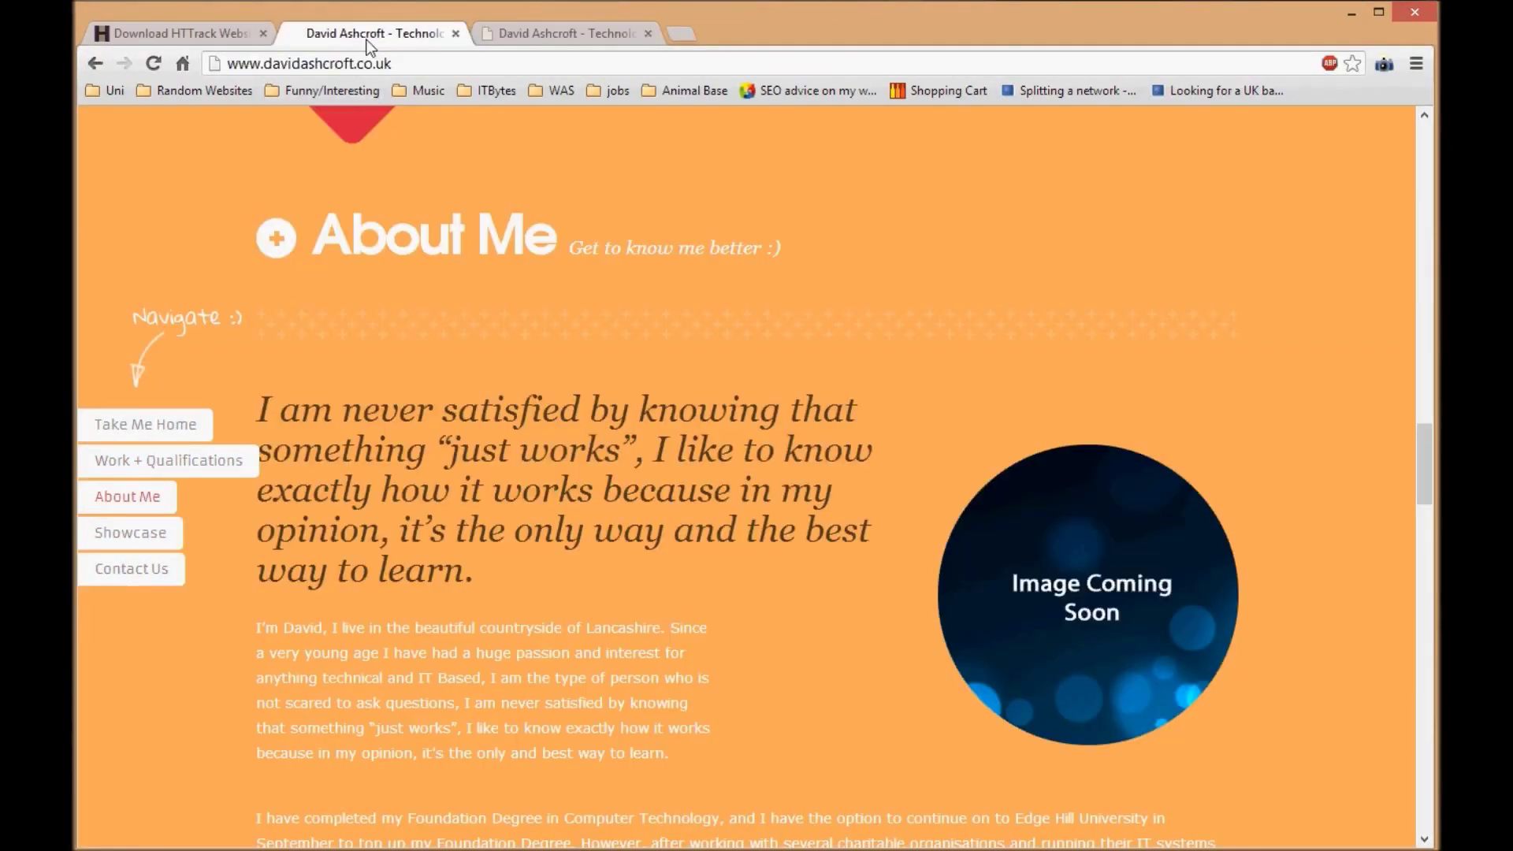
left_click(274, 63)
scroll(754, 488, "down", 15)
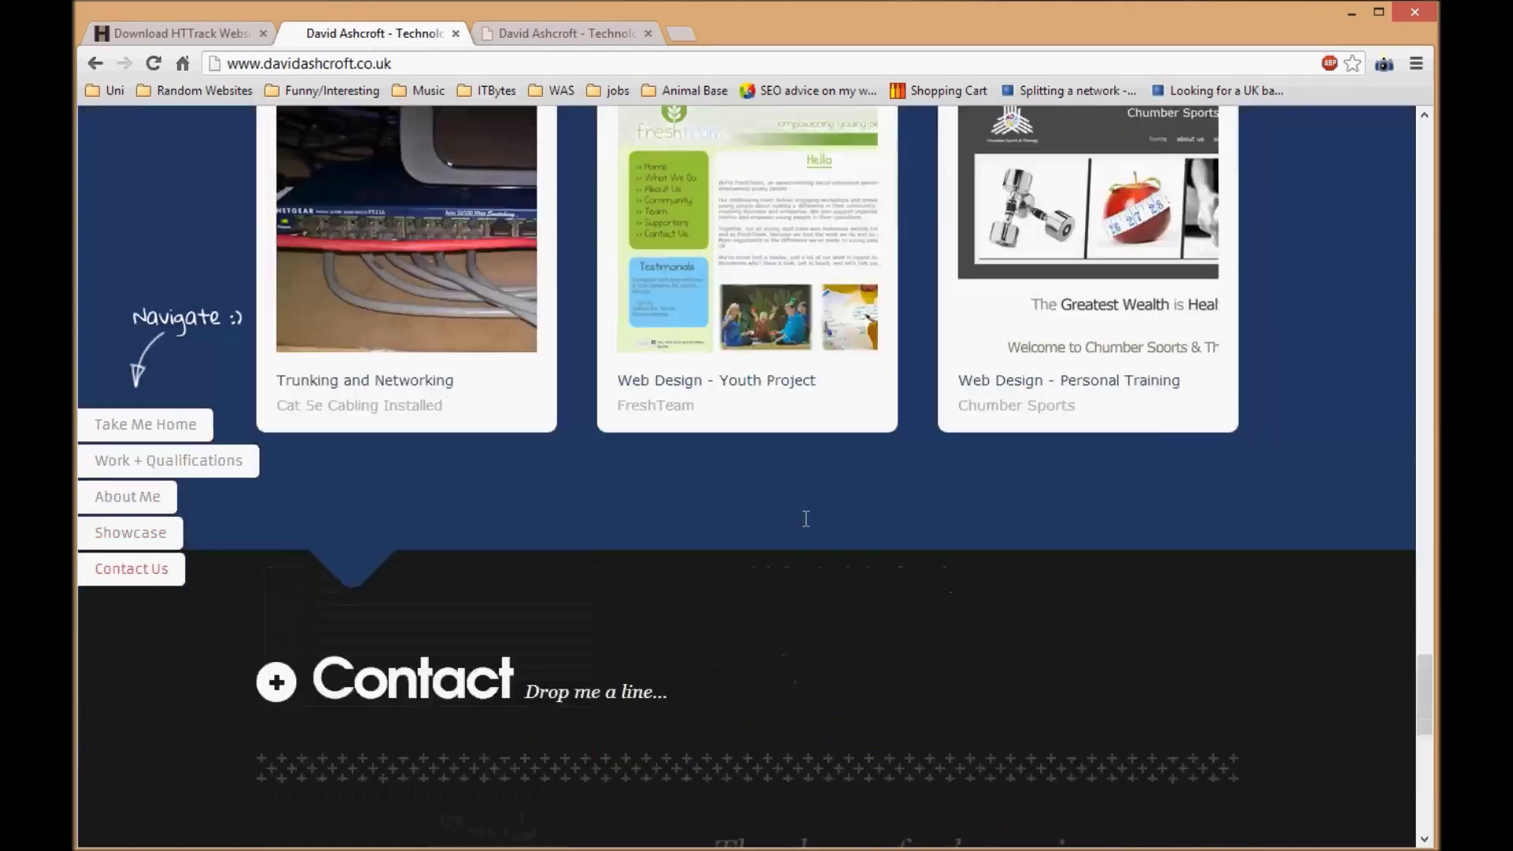
scroll(804, 518, "up", 20)
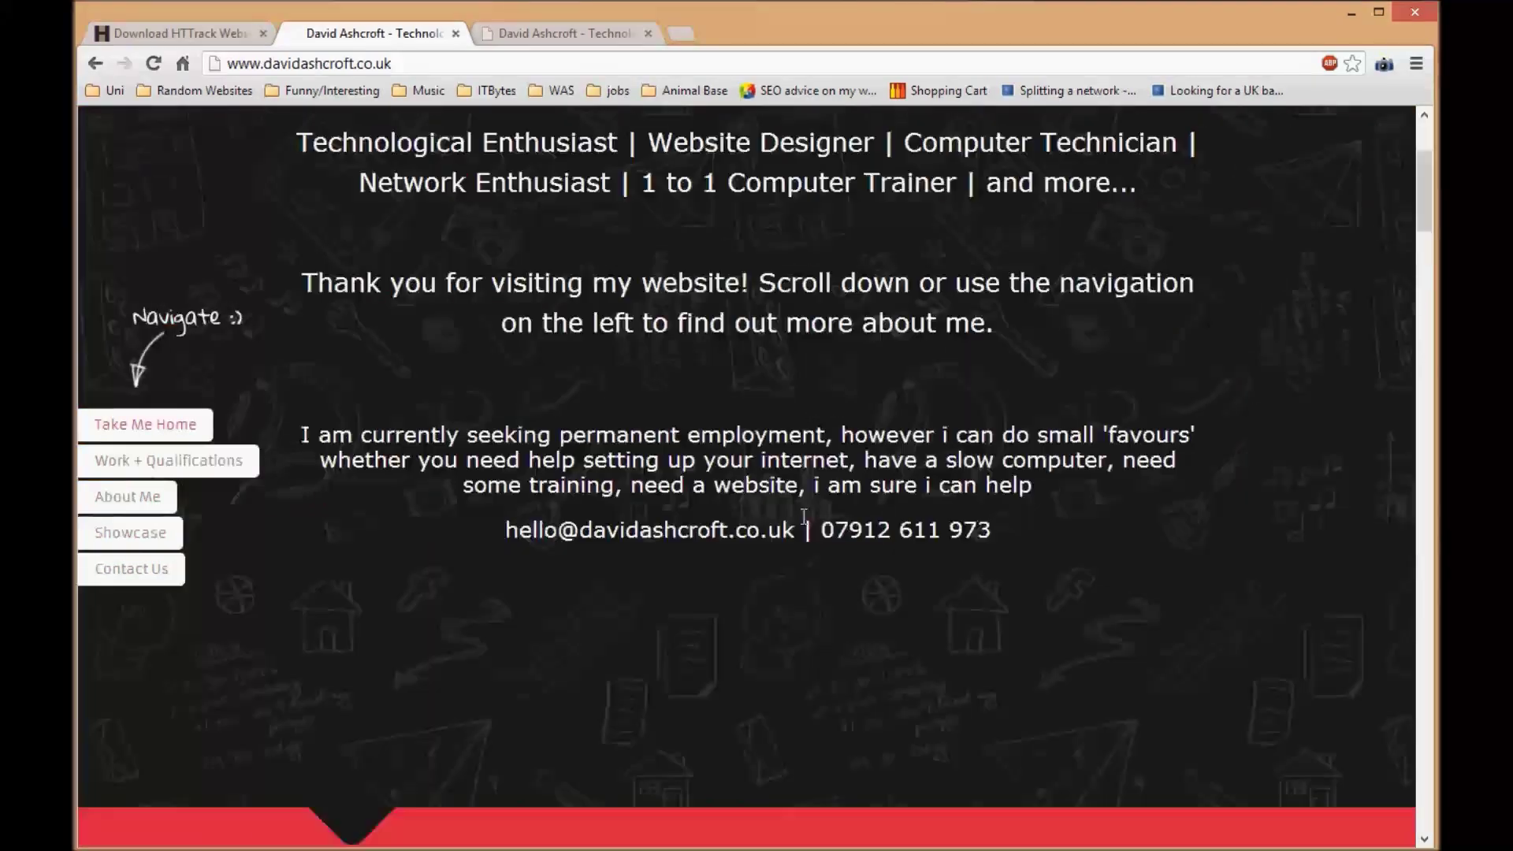
left_click(564, 24)
- Minimize Chrome and inspect the mirrored images folder and the assets/css folder
left_click(1352, 12)
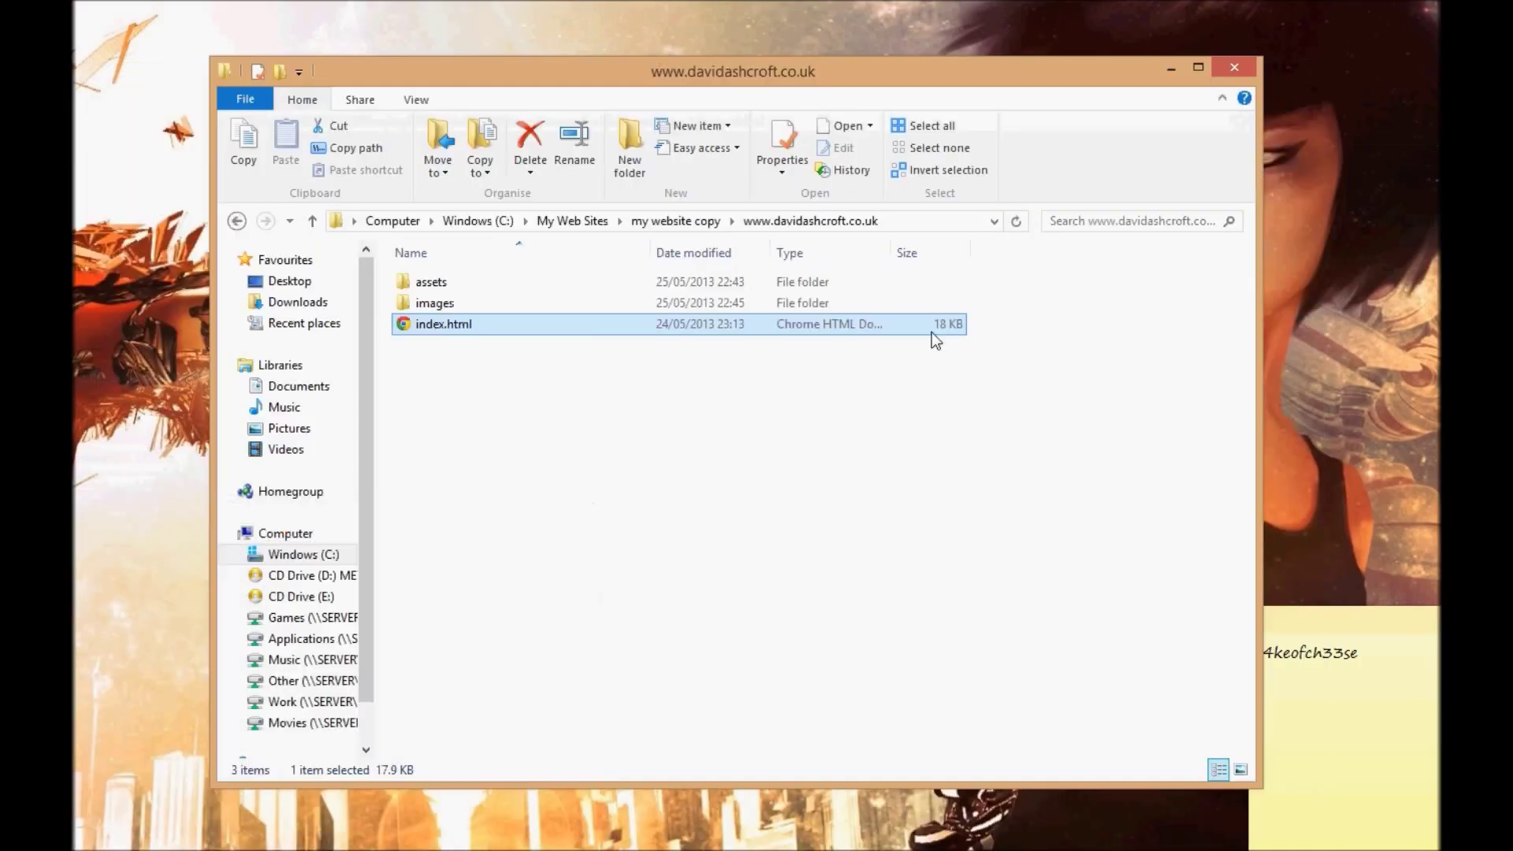
double_click(584, 303)
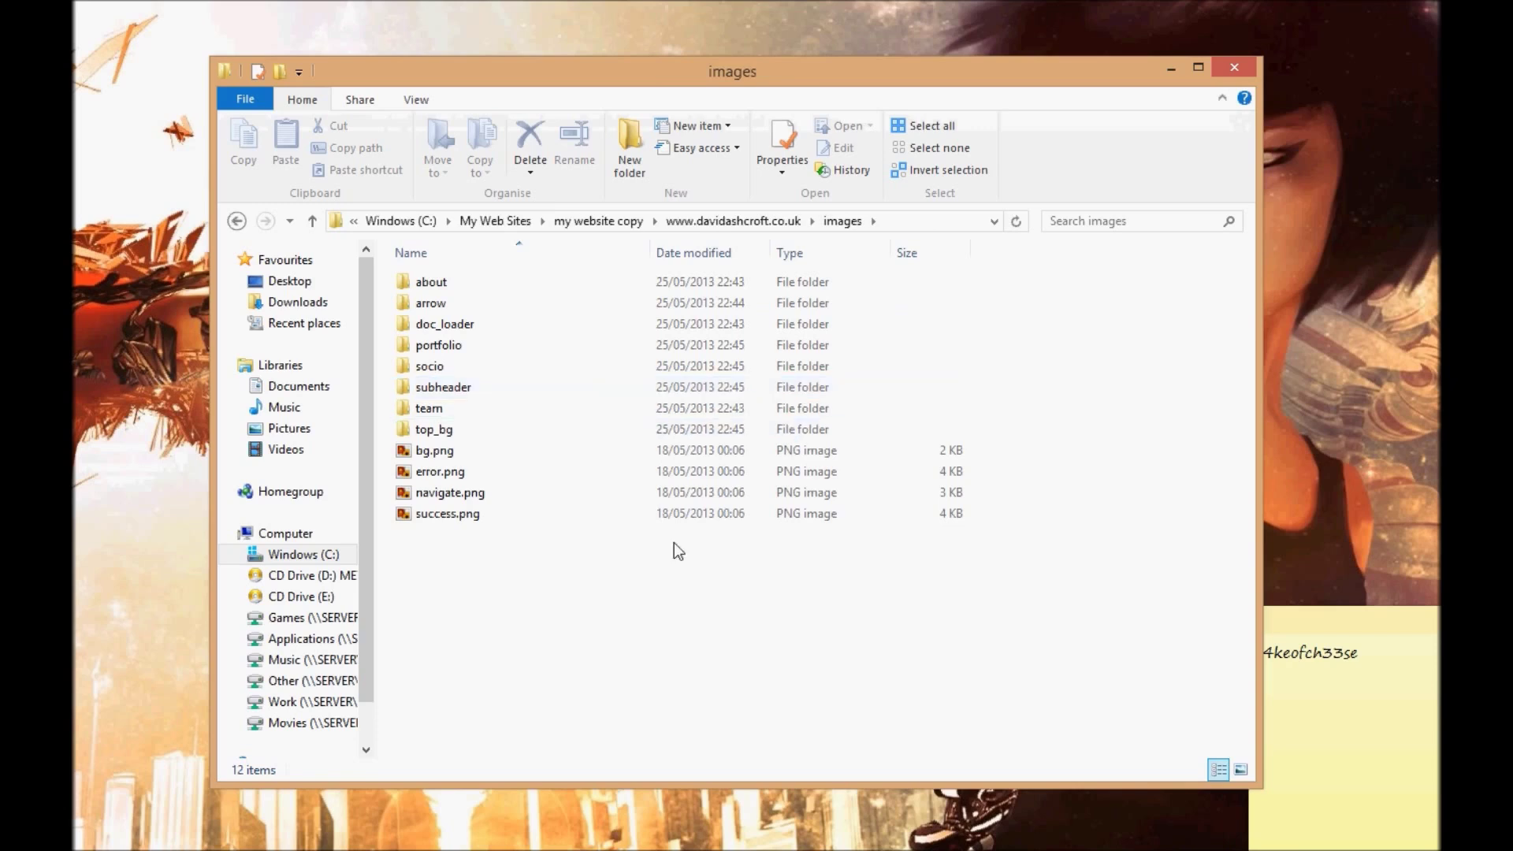
key("BackSpace")
double_click(418, 284)
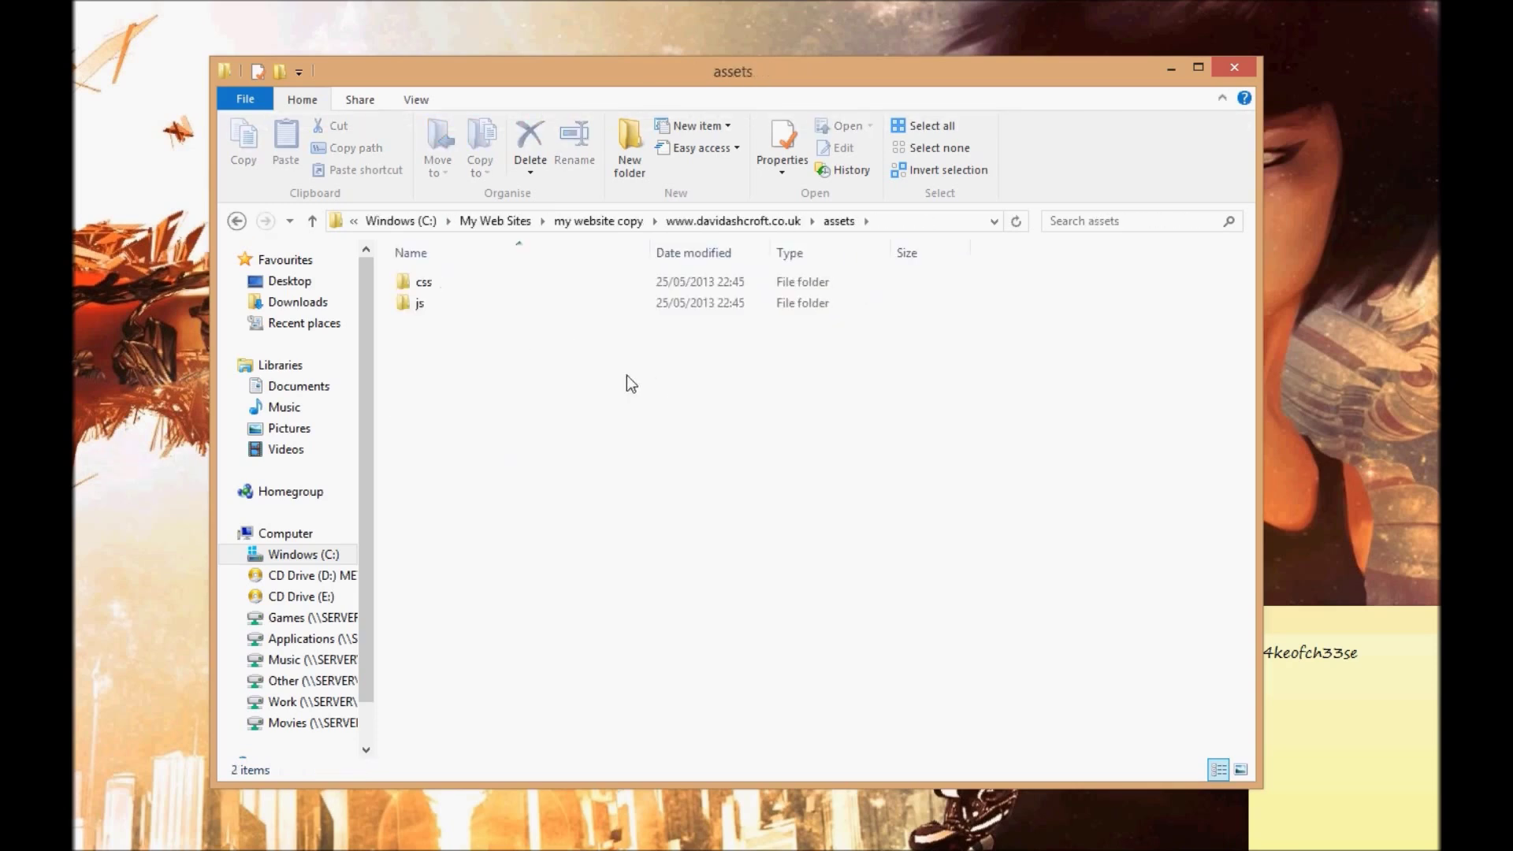
double_click(442, 288)
- Check the assets/js folder, return to the site folder and reopen index.html in Chrome
key("BackSpace")
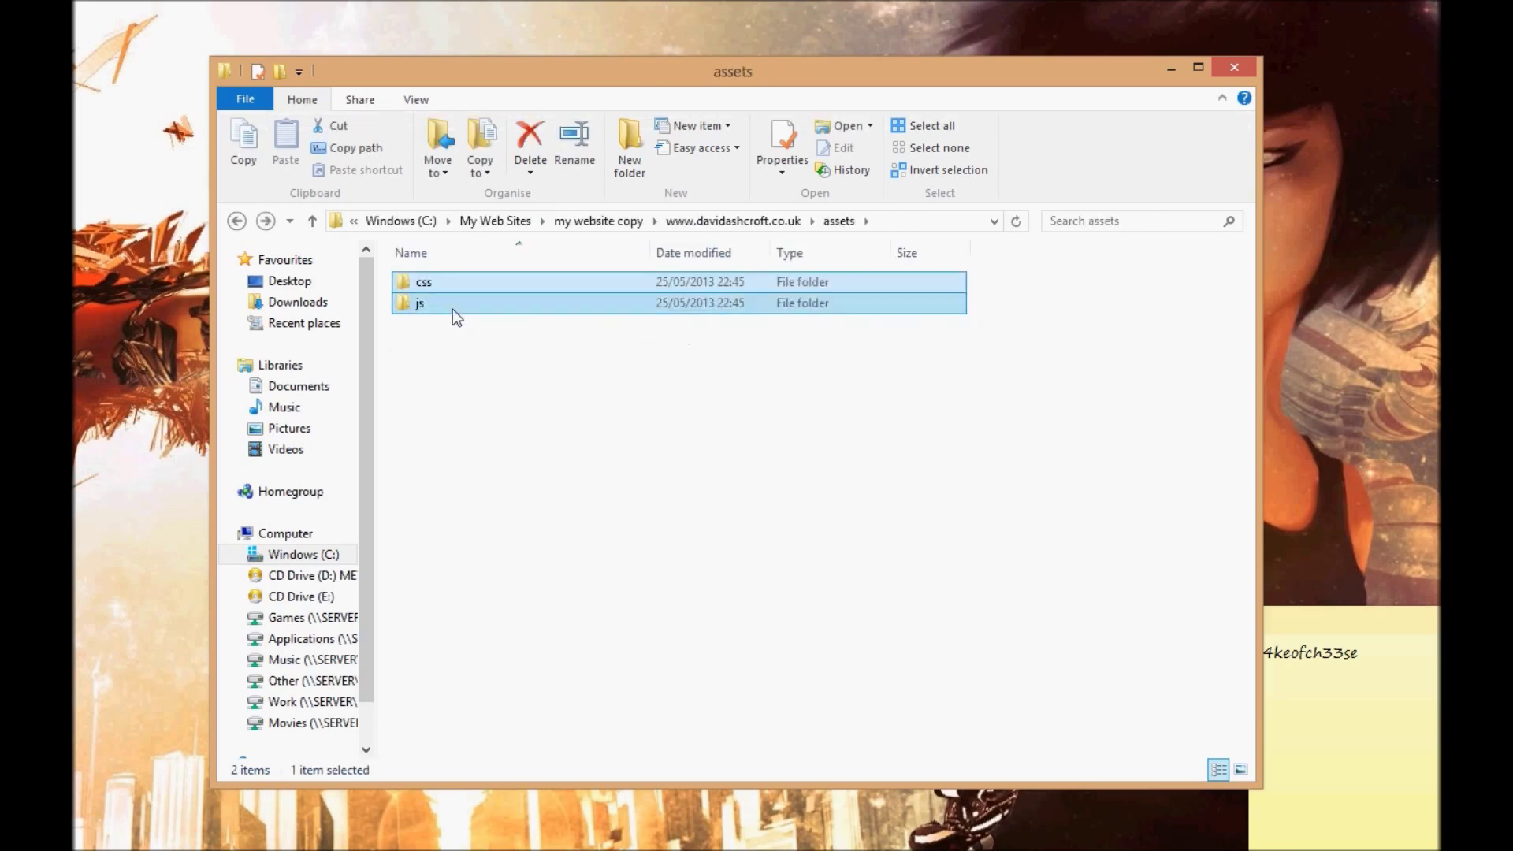
double_click(452, 309)
key("BackSpace")
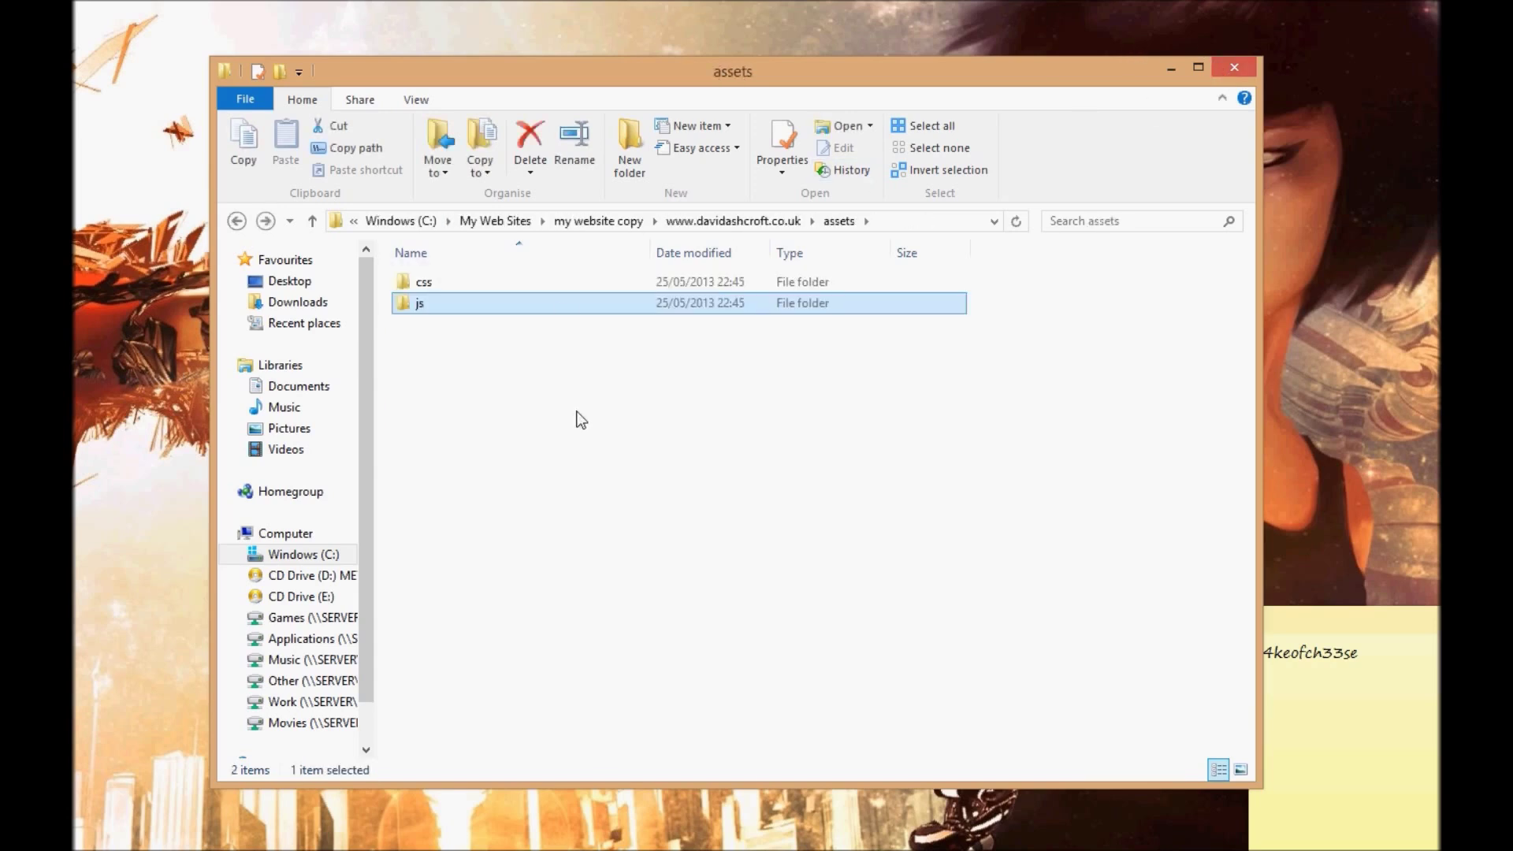
key("BackSpace")
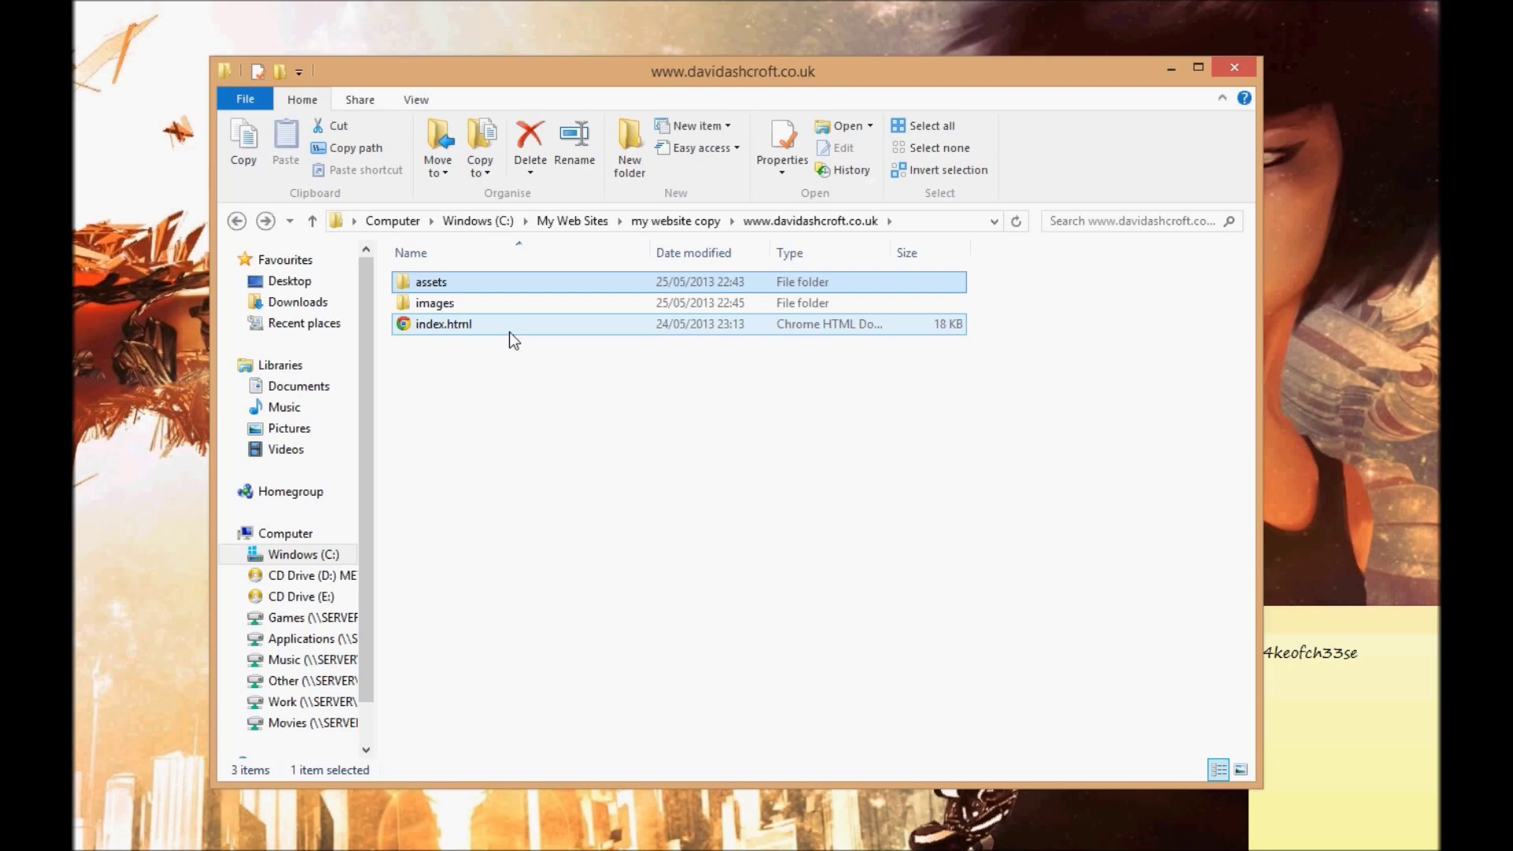
double_click(509, 333)
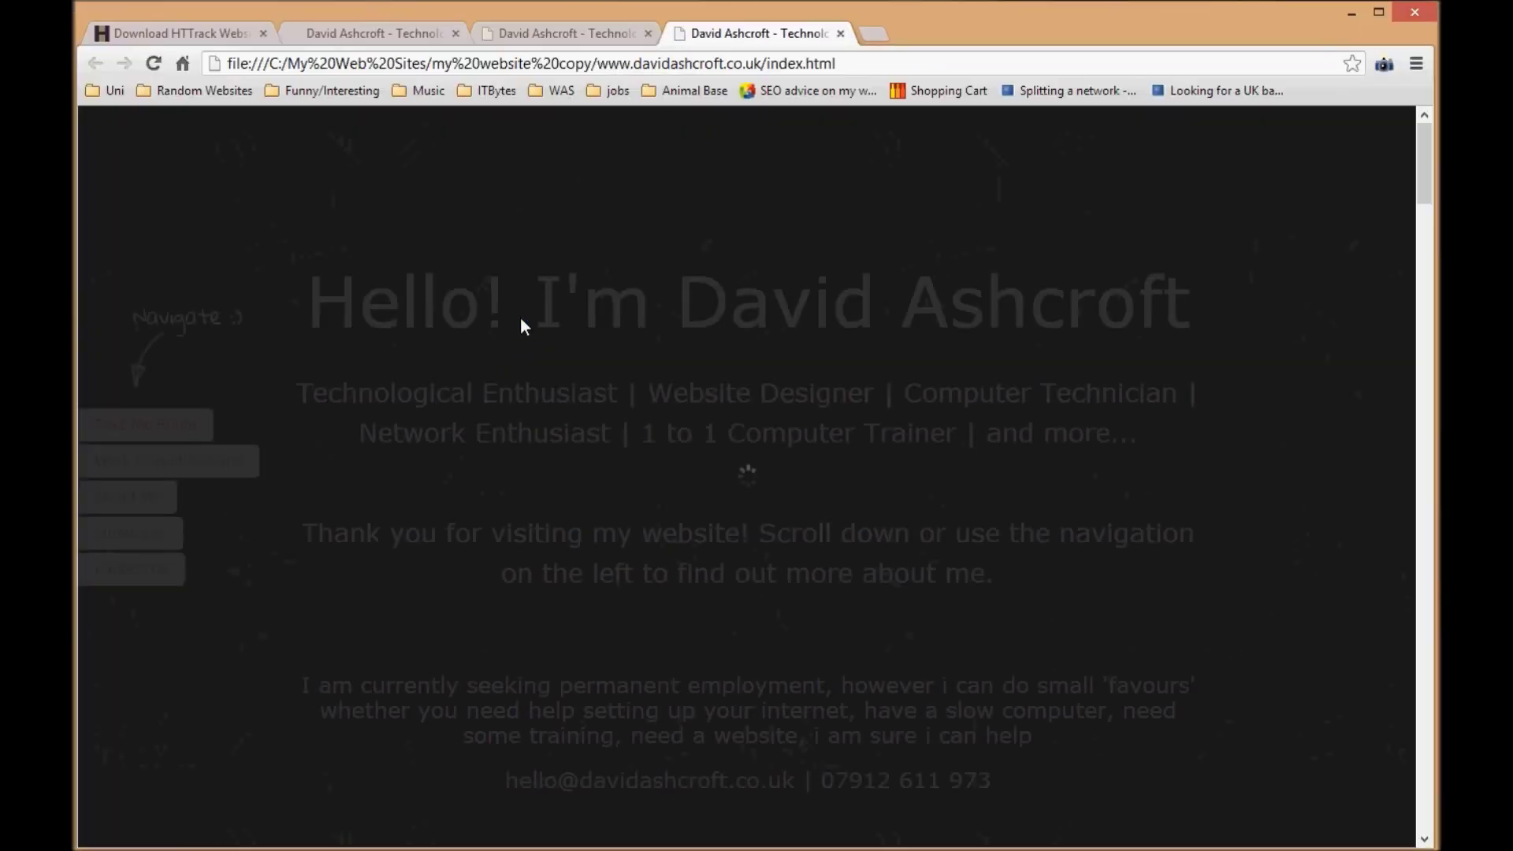
- Close the duplicate fourth tab, compare the live and offline contact sections, then show the HTTrack 3.47-13 download tab
left_click(842, 33)
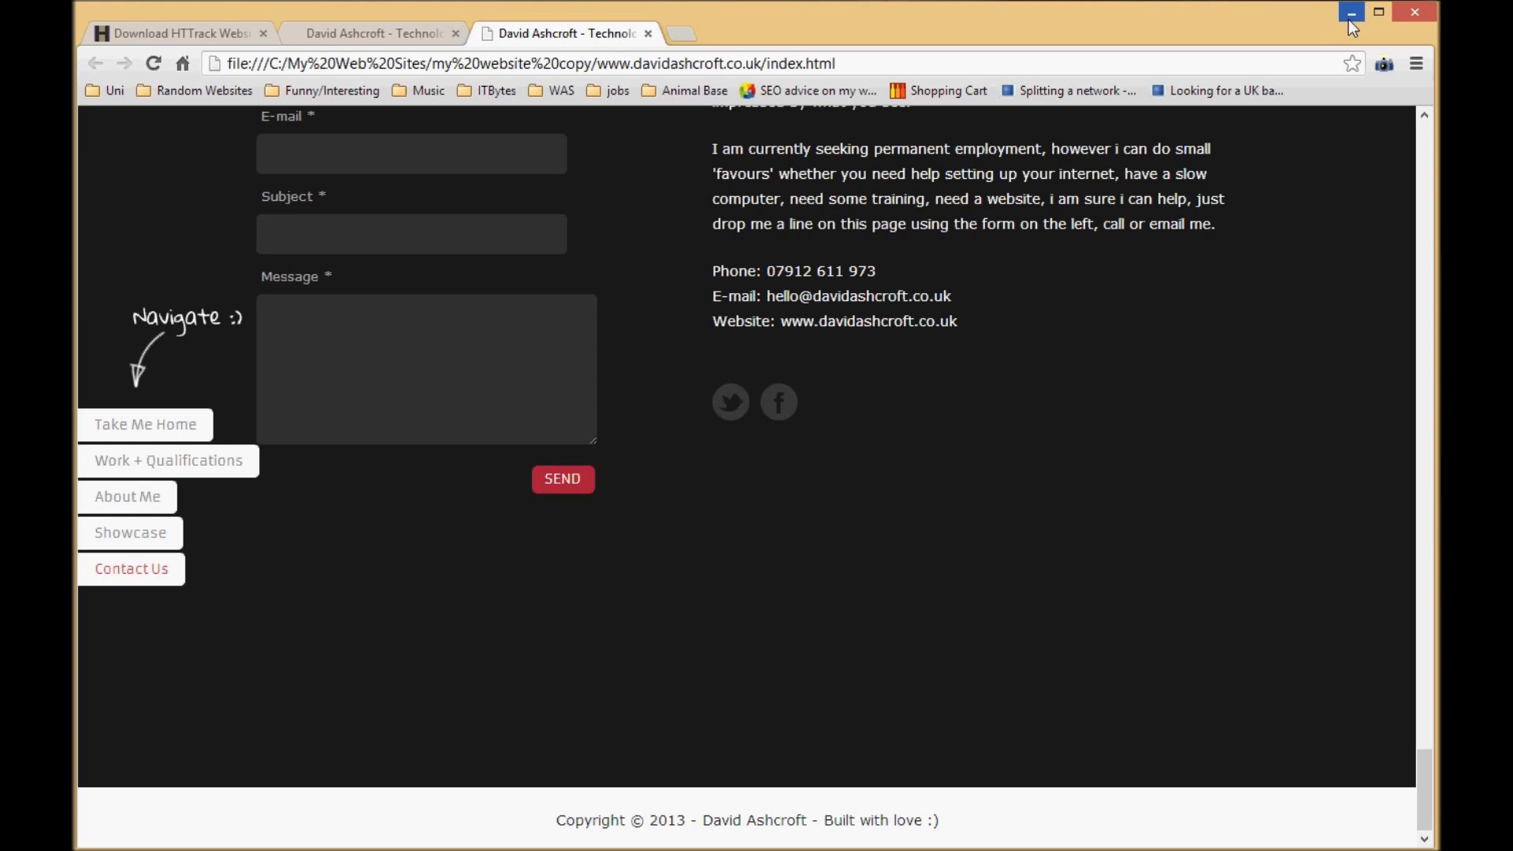
left_click(427, 38)
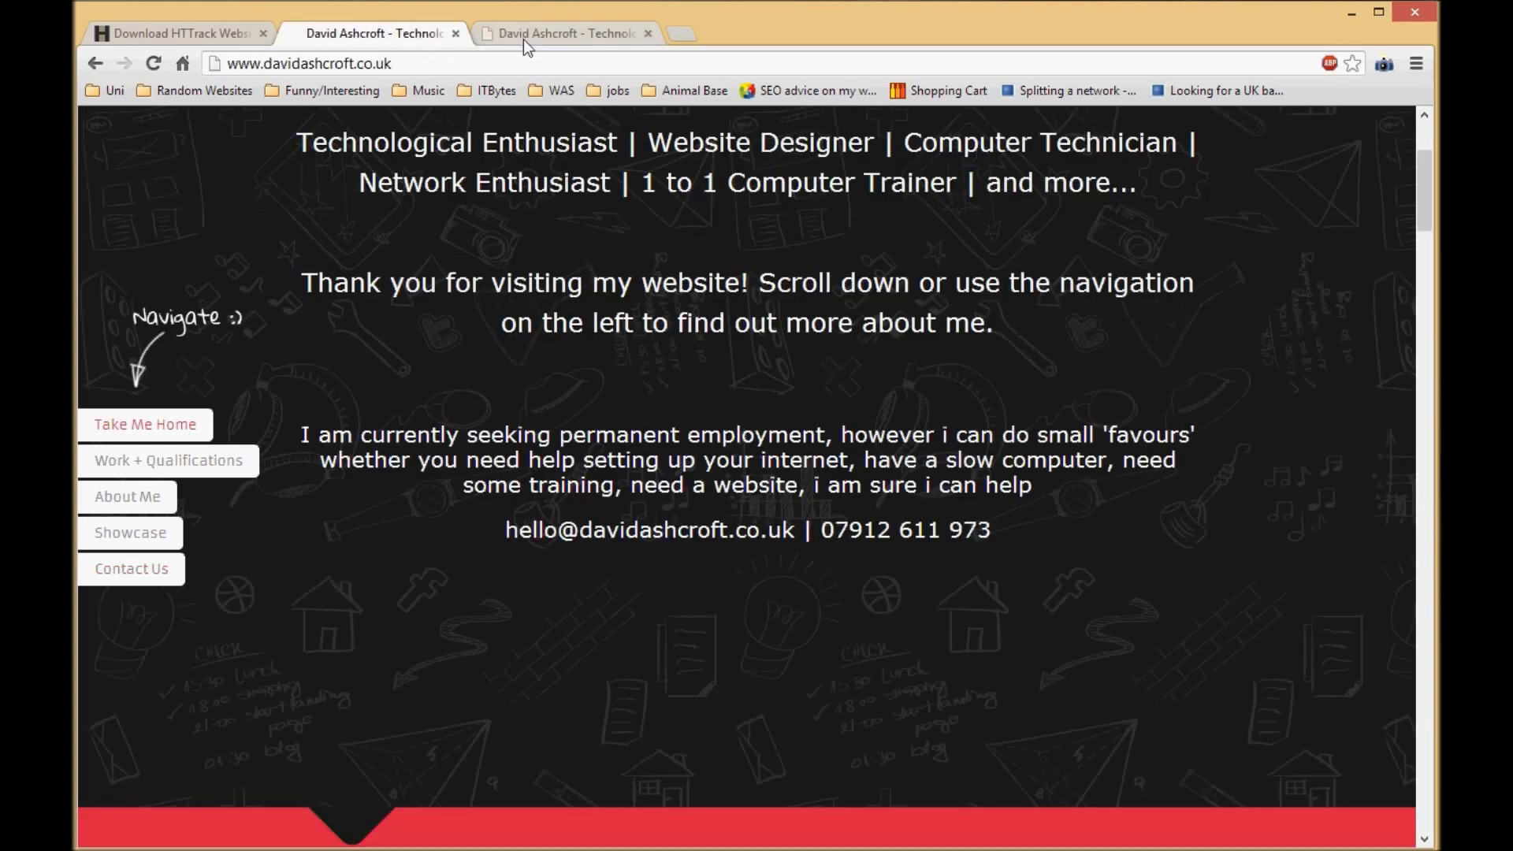
left_click(552, 36)
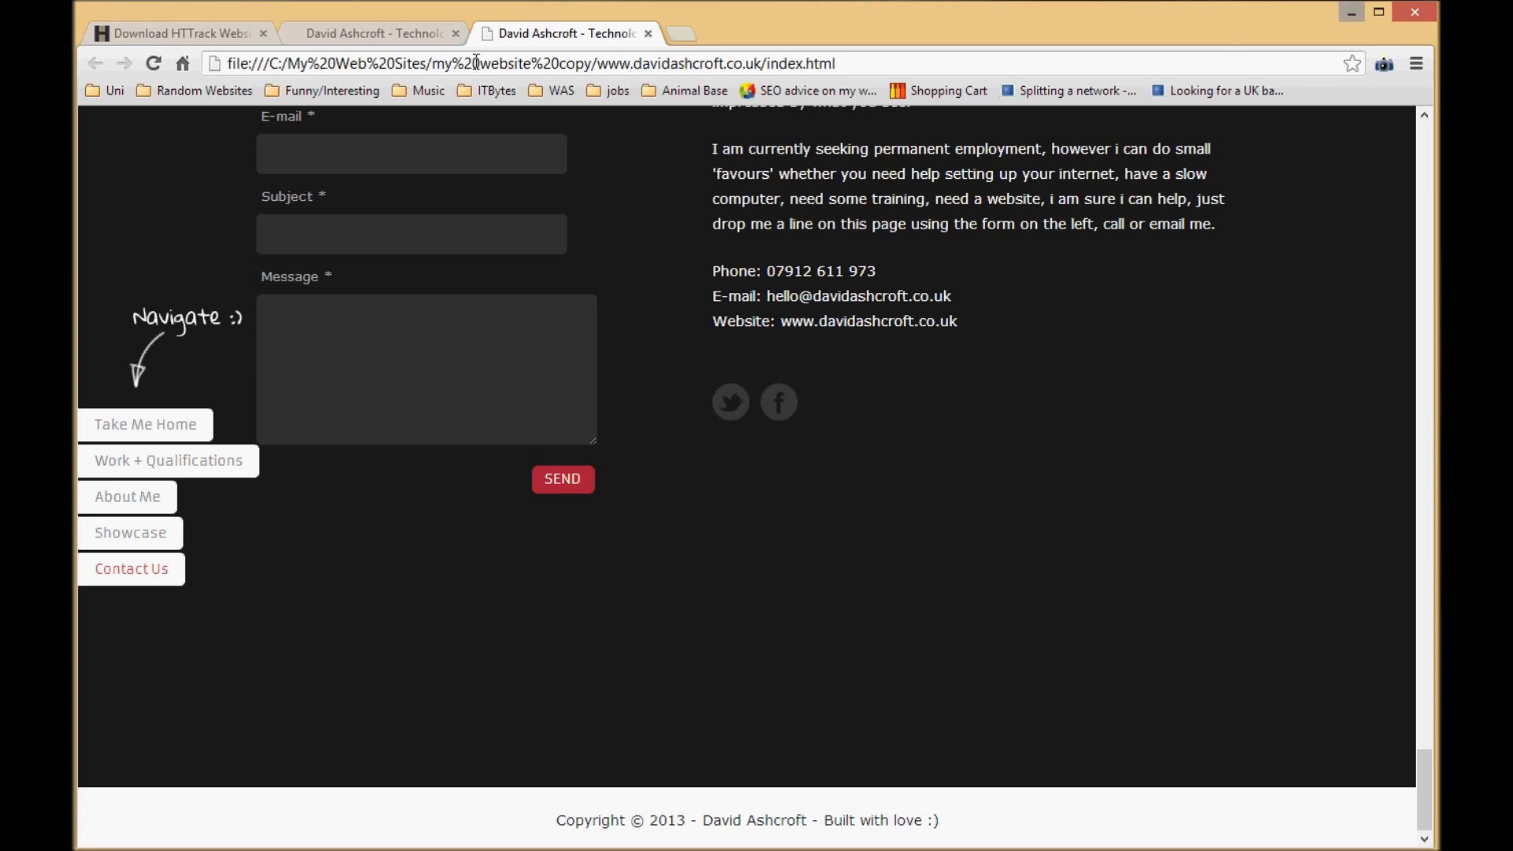
left_click(132, 36)
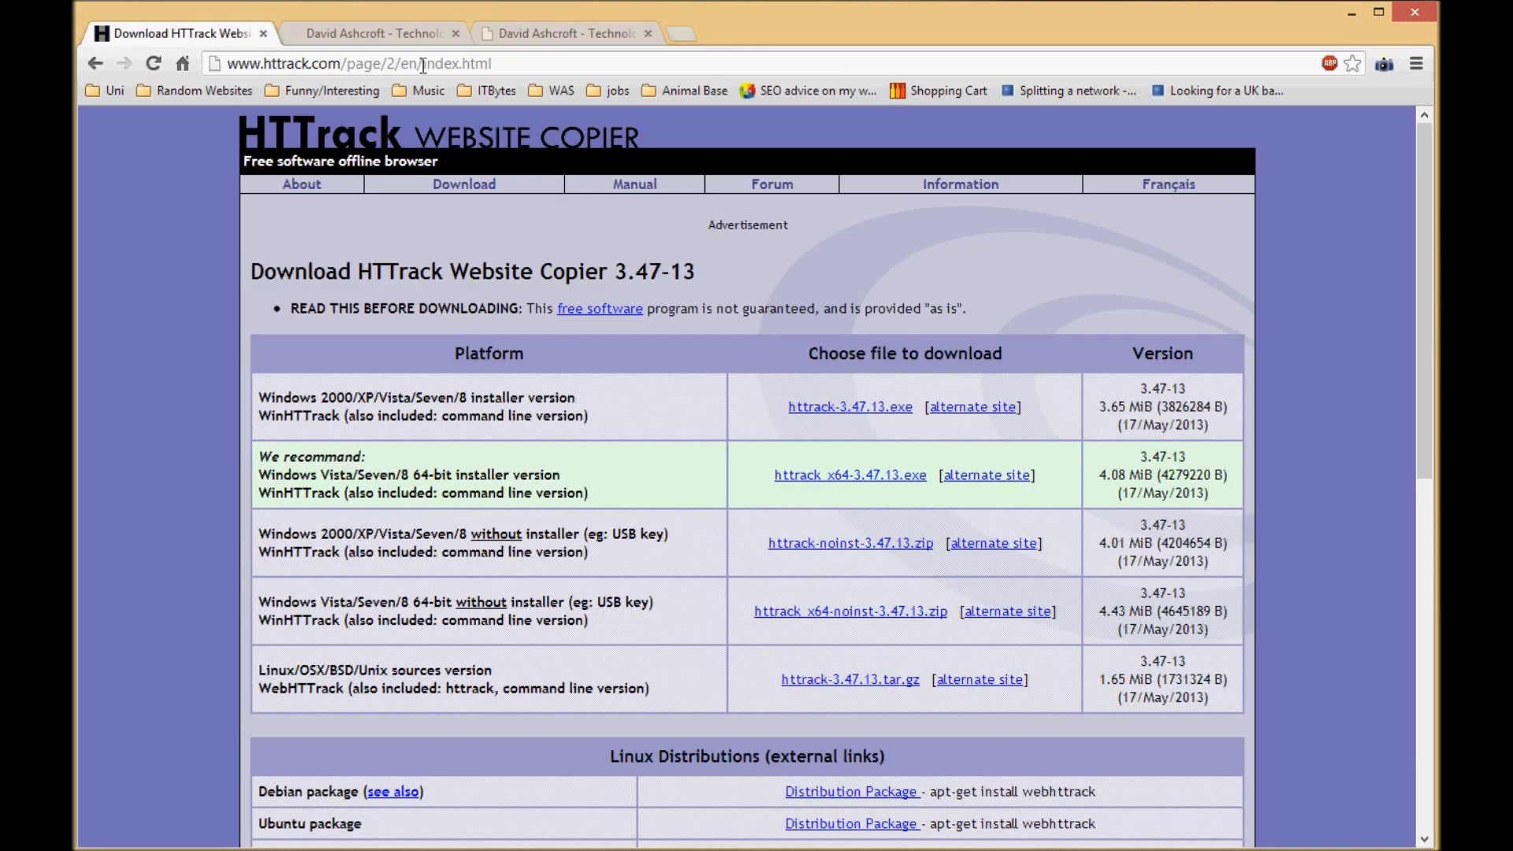